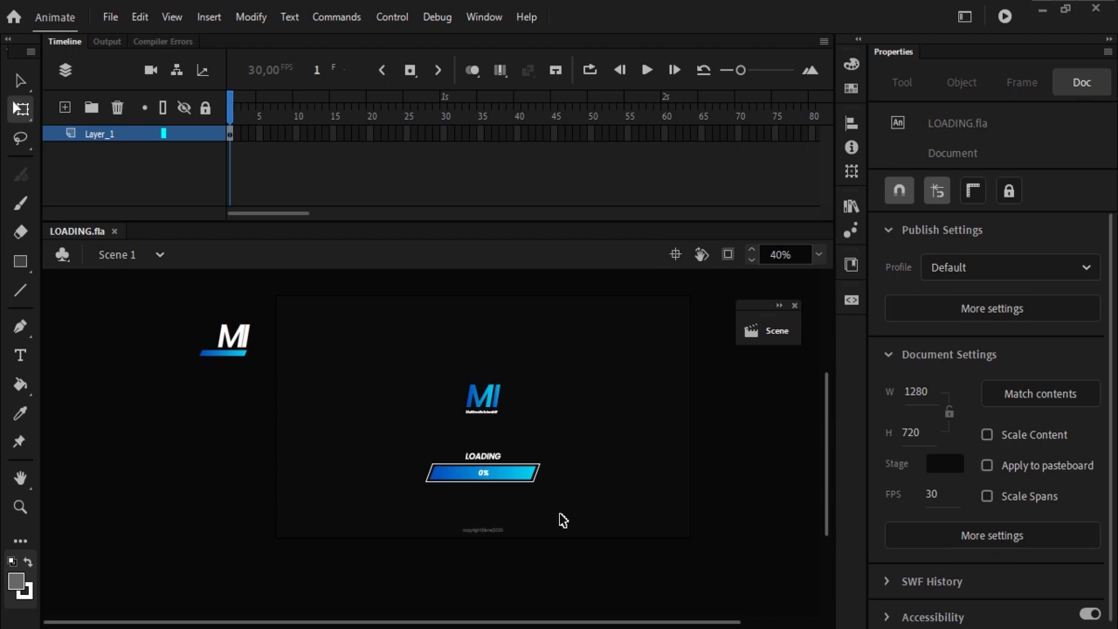
- Examine the loading screen artwork on the stage, including the MI logo, the loading bar and the spare logo outside the stage
scroll(537, 511, "up", 5)
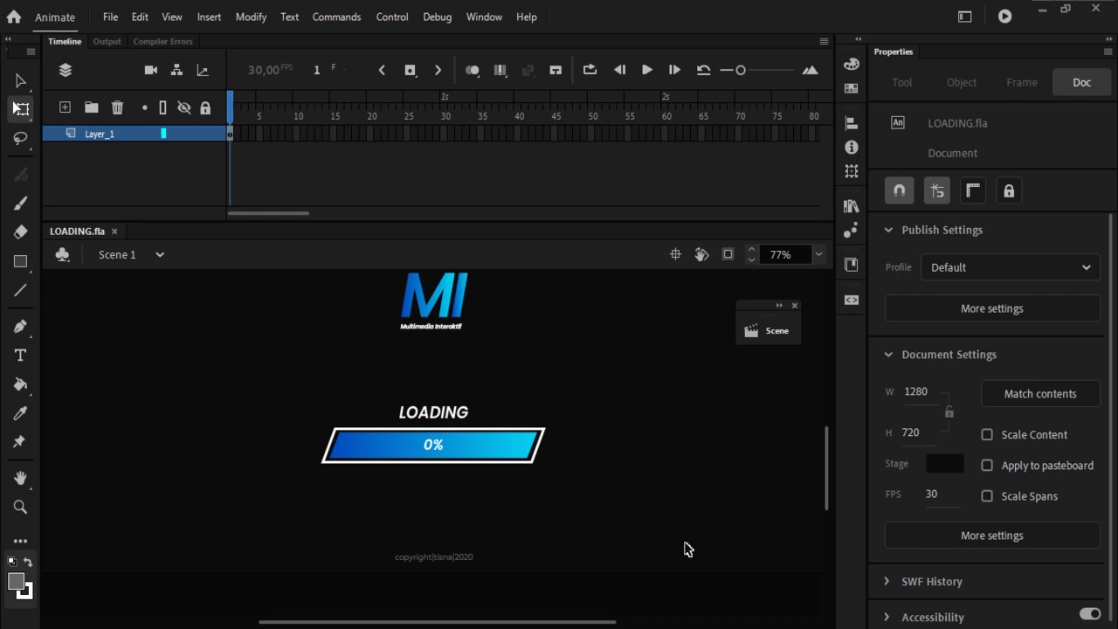
scroll(824, 471, "up", 2)
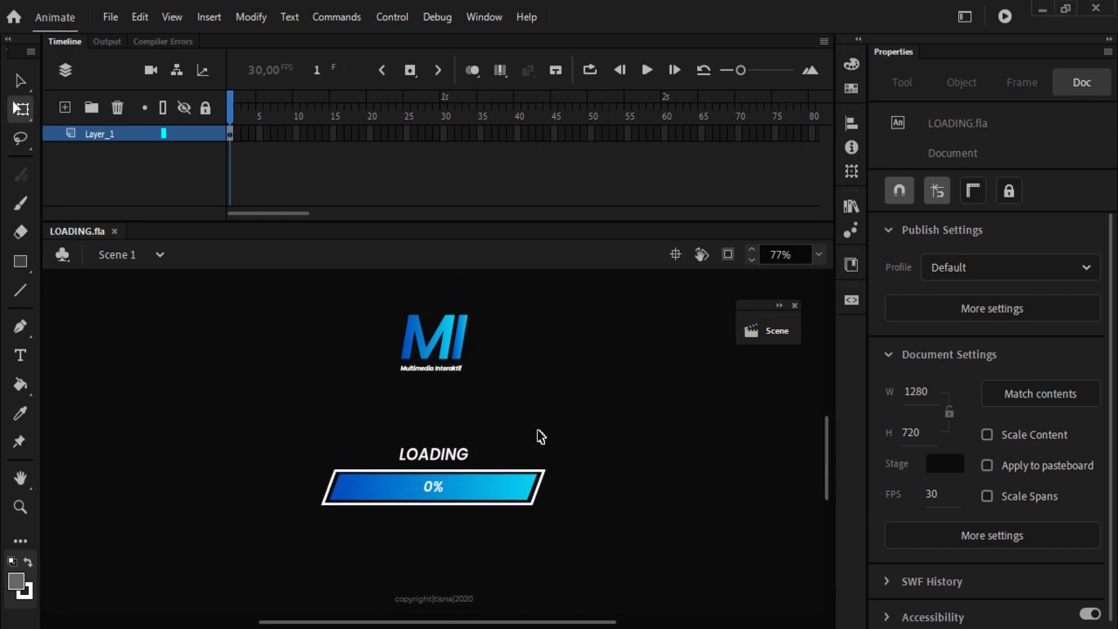
left_click_drag(539, 620, 474, 624)
left_click_drag(831, 465, 835, 436)
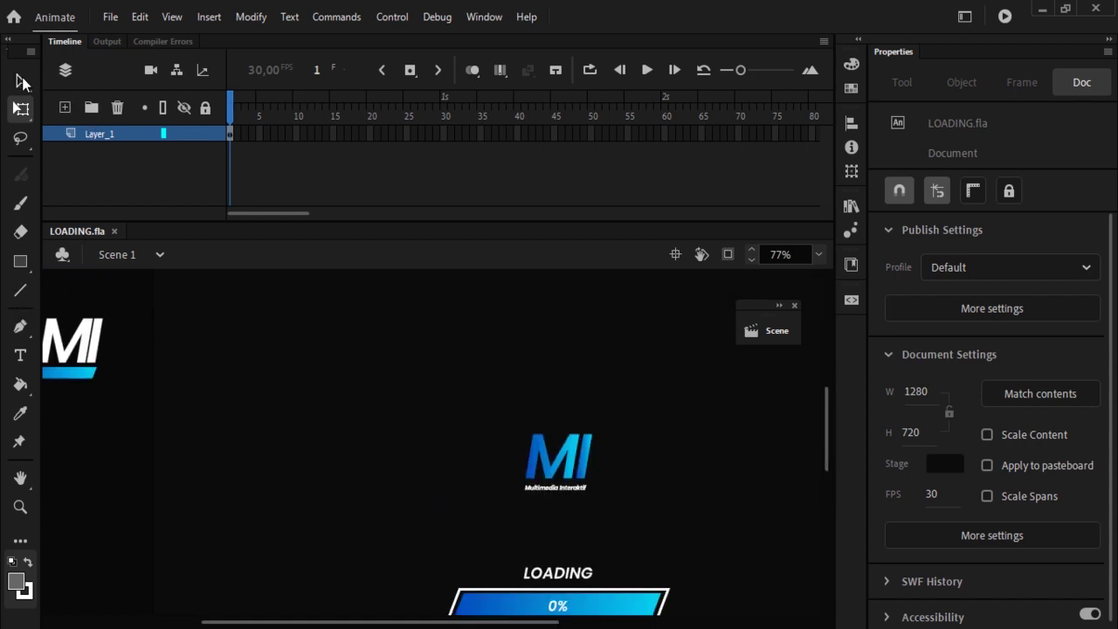
left_click(20, 80)
left_click(83, 350)
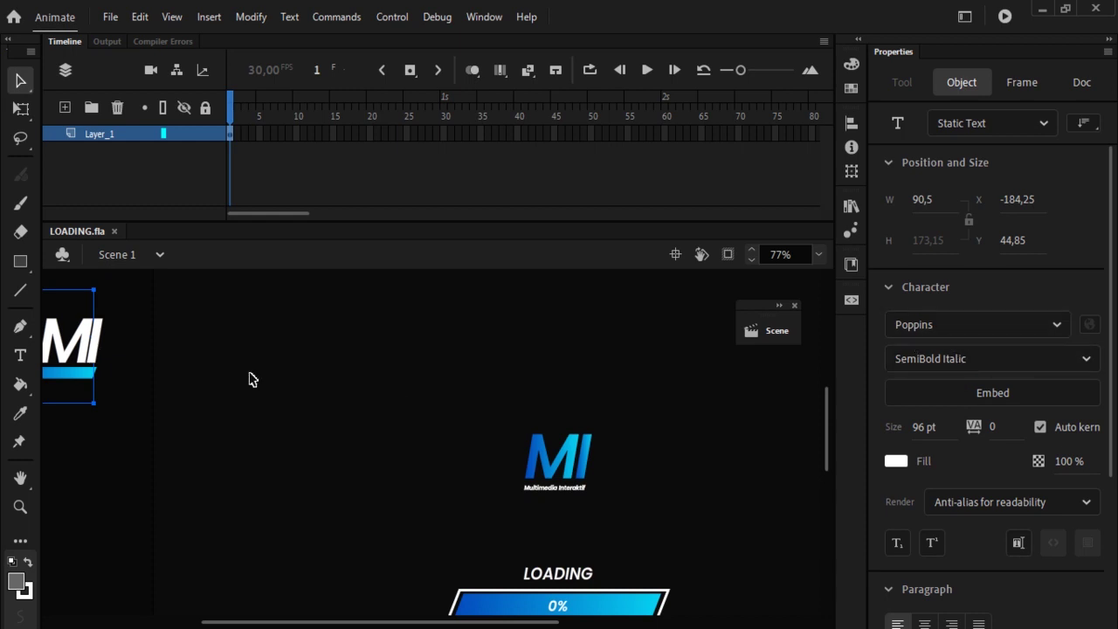
left_click(157, 354)
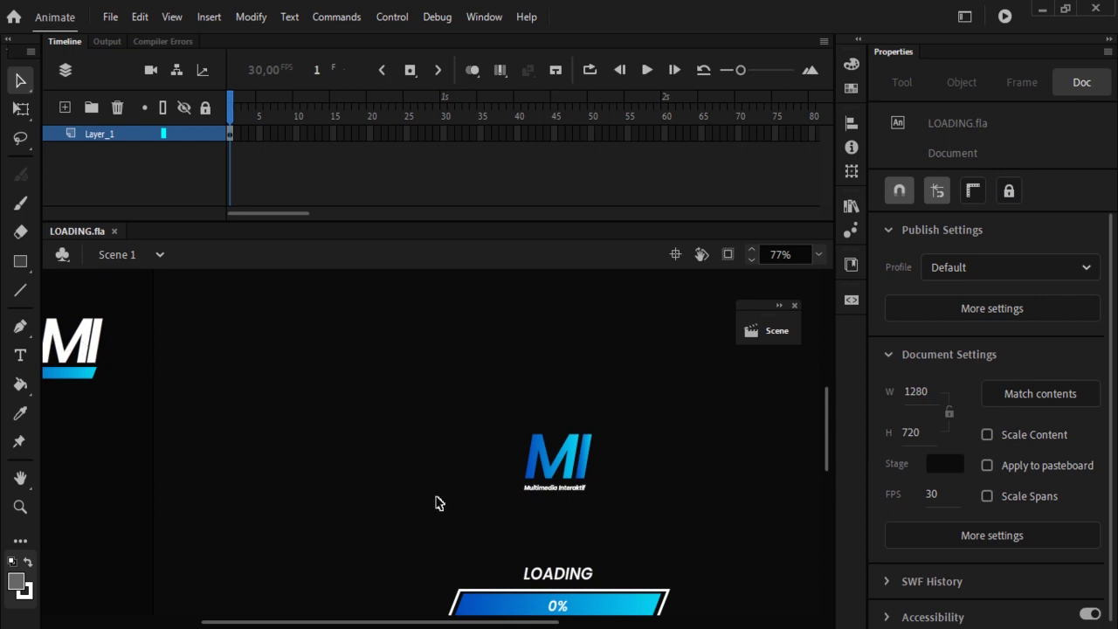
scroll(568, 499, "up", 5)
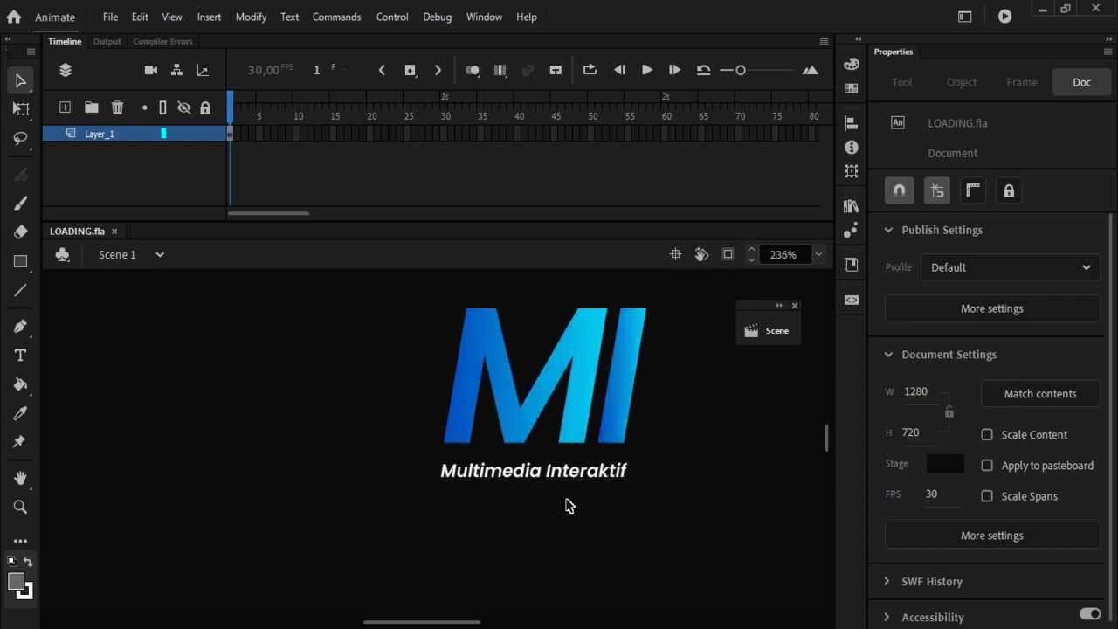
scroll(567, 504, "down", 4)
scroll(464, 600, "down", 3)
scroll(456, 491, "down", 1)
scroll(471, 485, "up", 1)
- Set the 0% text on the loading bar to Poppins Medium Italic at 20 pt
left_click(520, 395)
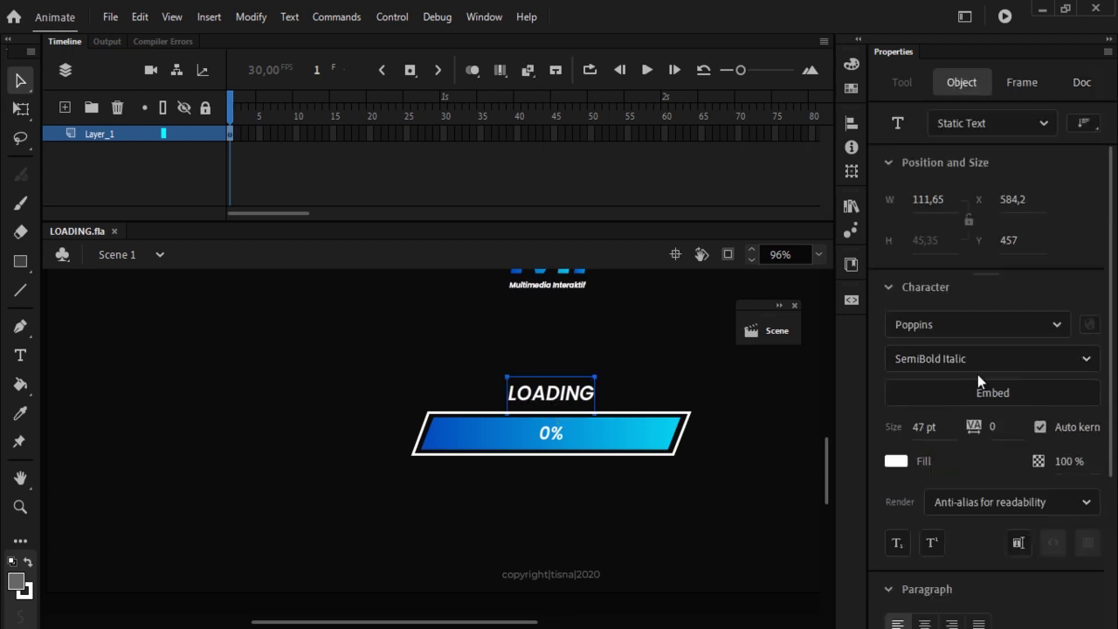
left_click(558, 443)
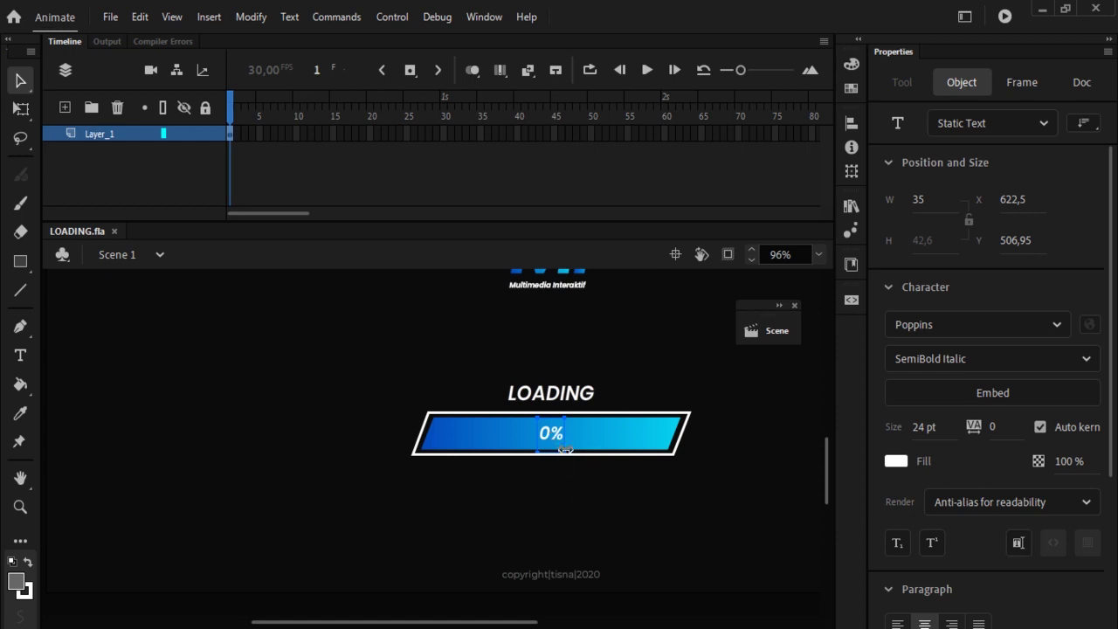
left_click(1086, 360)
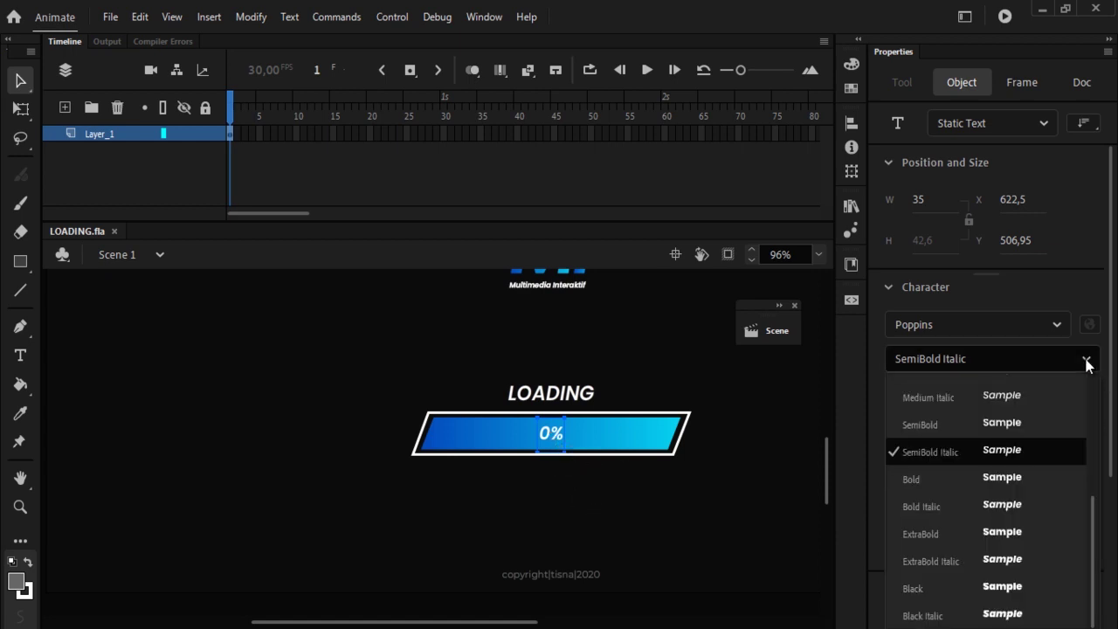
left_click(1044, 402)
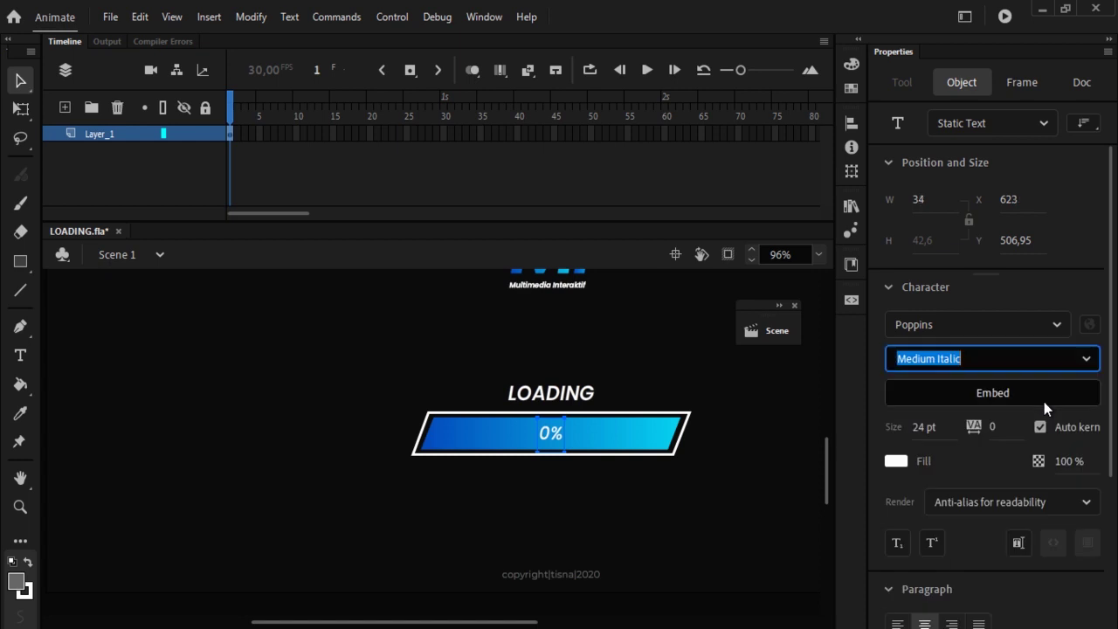
left_click(921, 426)
mouse_move(919, 426)
left_mouse_down()
mouse_move(908, 428)
mouse_move(919, 445)
mouse_move(922, 434)
left_mouse_up()
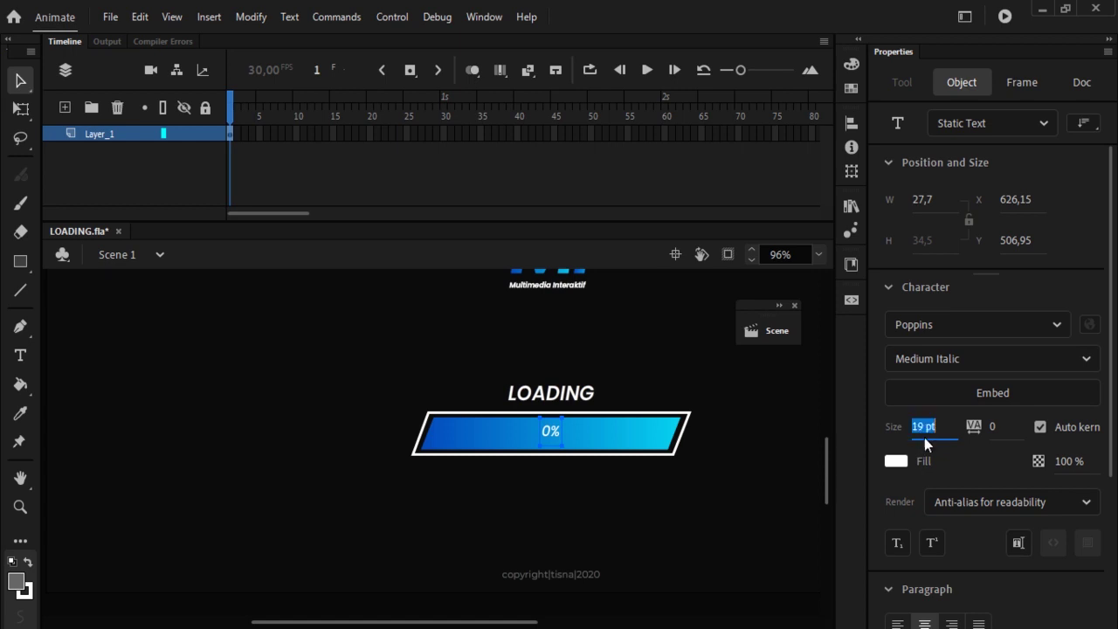
type("20")
key("Return")
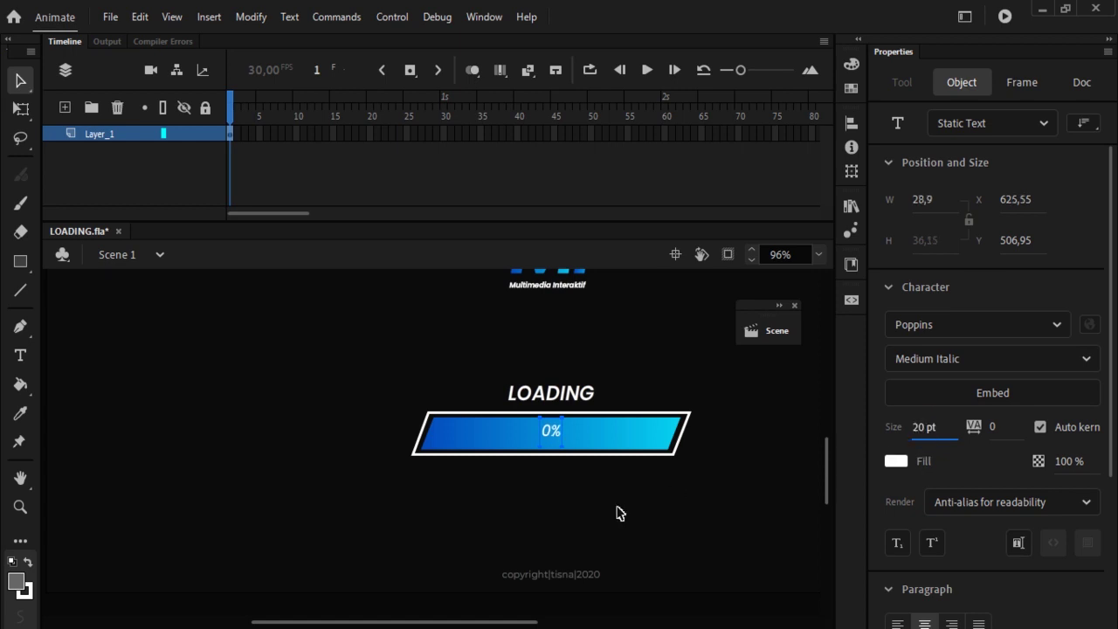
- Centre the 0% text horizontally on the stage and nudge it down to the vertical middle of the bar, at about Y 510
key("Down")
key("Down")
key("Up")
key("Up")
left_click_drag(559, 442, 557, 442)
left_click(853, 126)
left_click(712, 152)
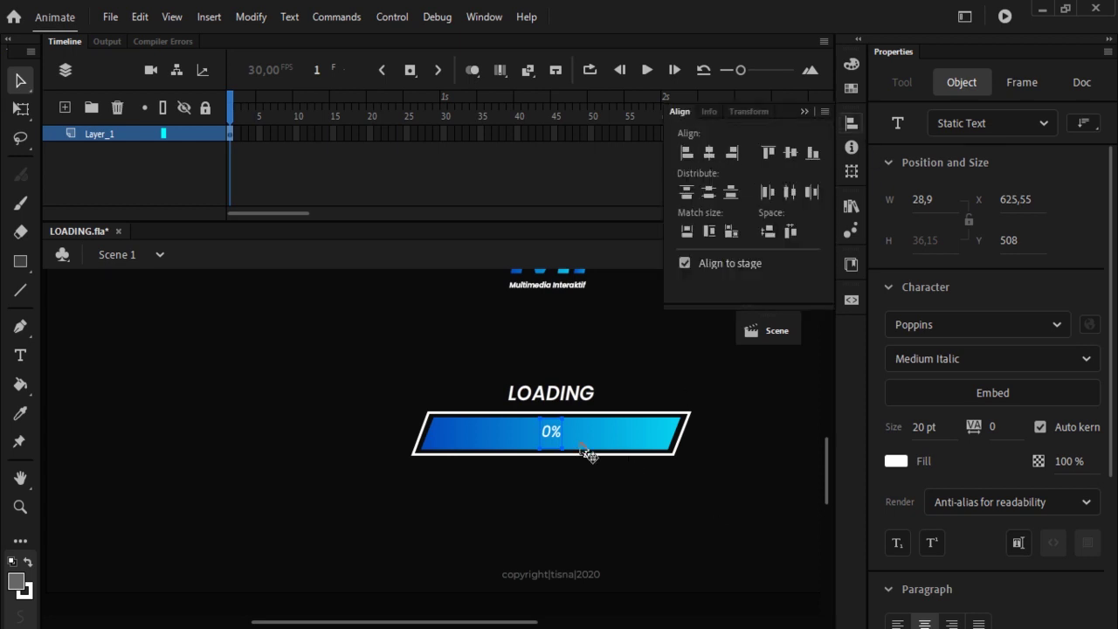
left_click(550, 401)
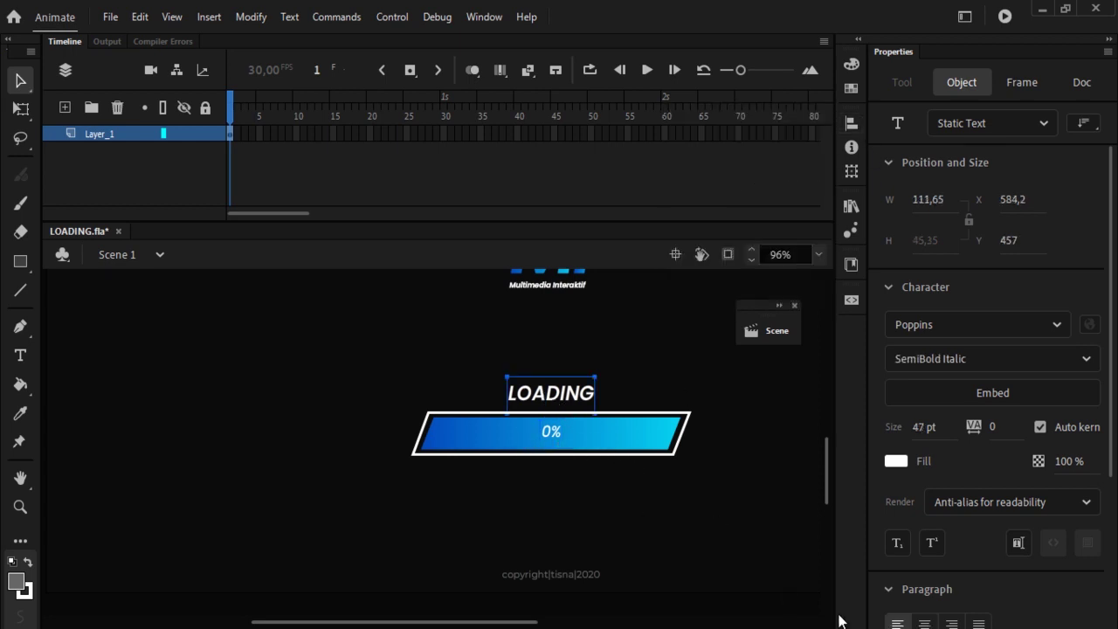
left_click(555, 443)
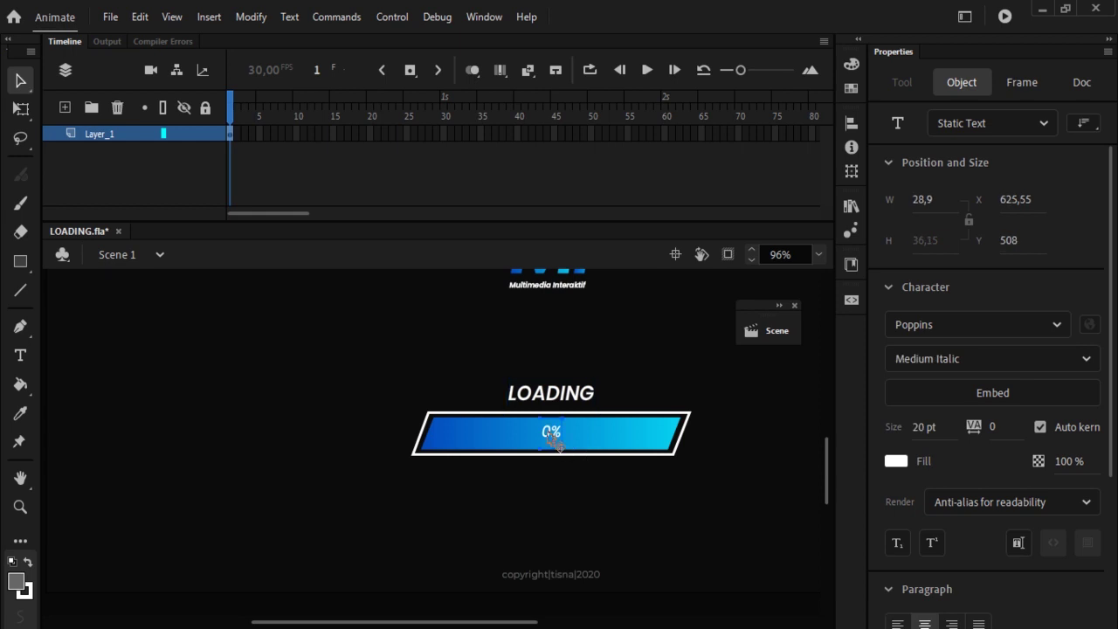
scroll(998, 578, "down", 3)
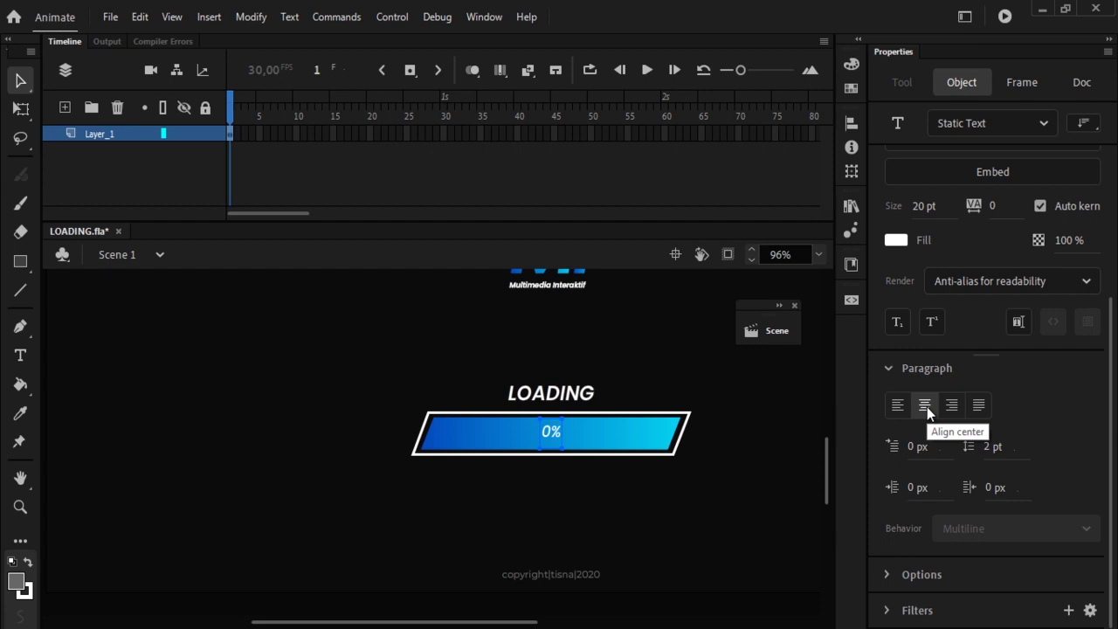
left_click(569, 486)
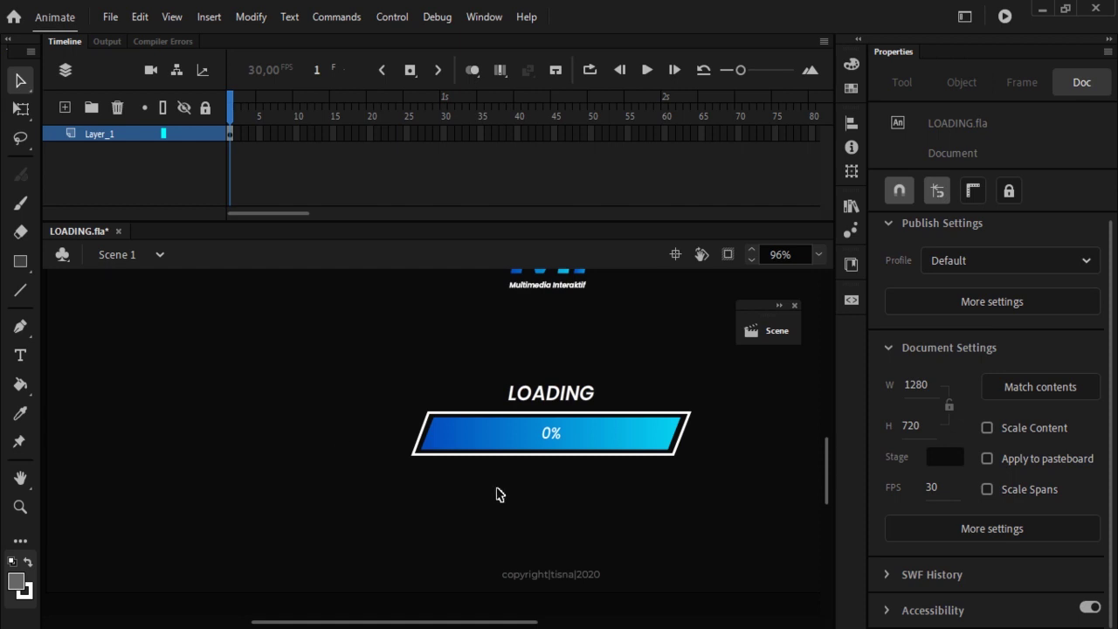
- Inspect the separate objects of the loading screen: the logo group, the LOADING text, the bar frame and the gradient bar fill
scroll(500, 489, "down", 1)
scroll(582, 457, "up", 3)
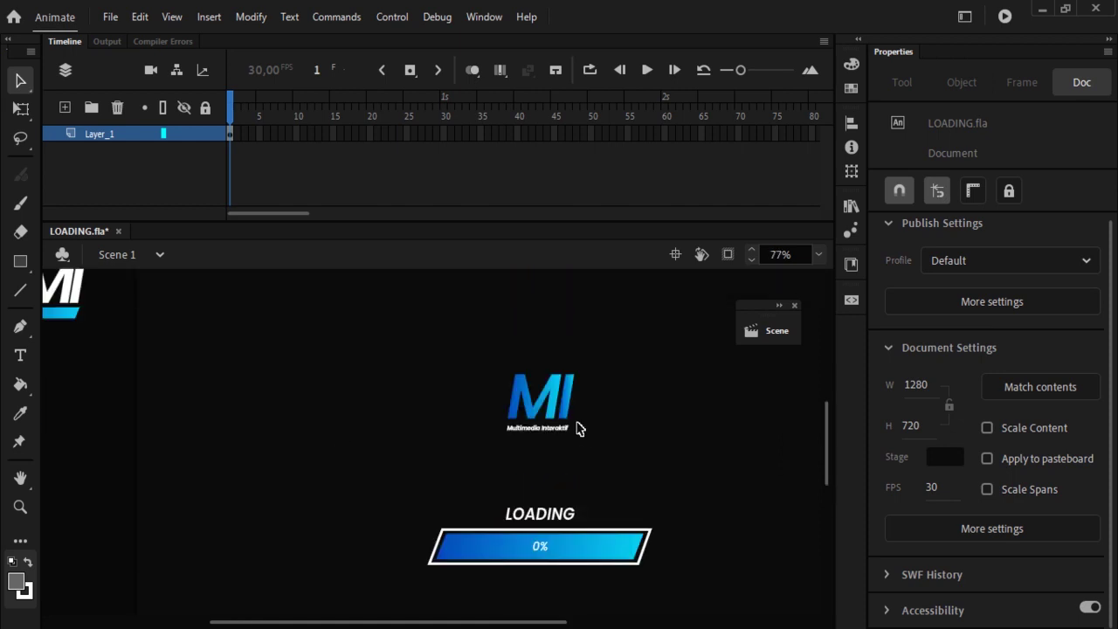
scroll(577, 428, "down", 1)
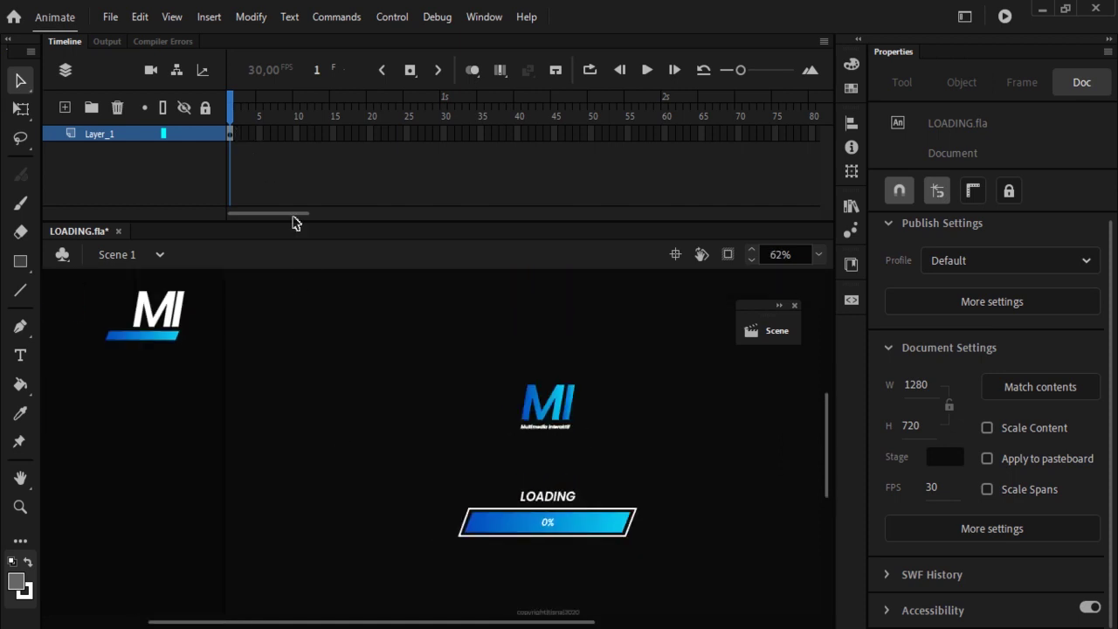
left_click(572, 424)
scroll(674, 448, "down", 2)
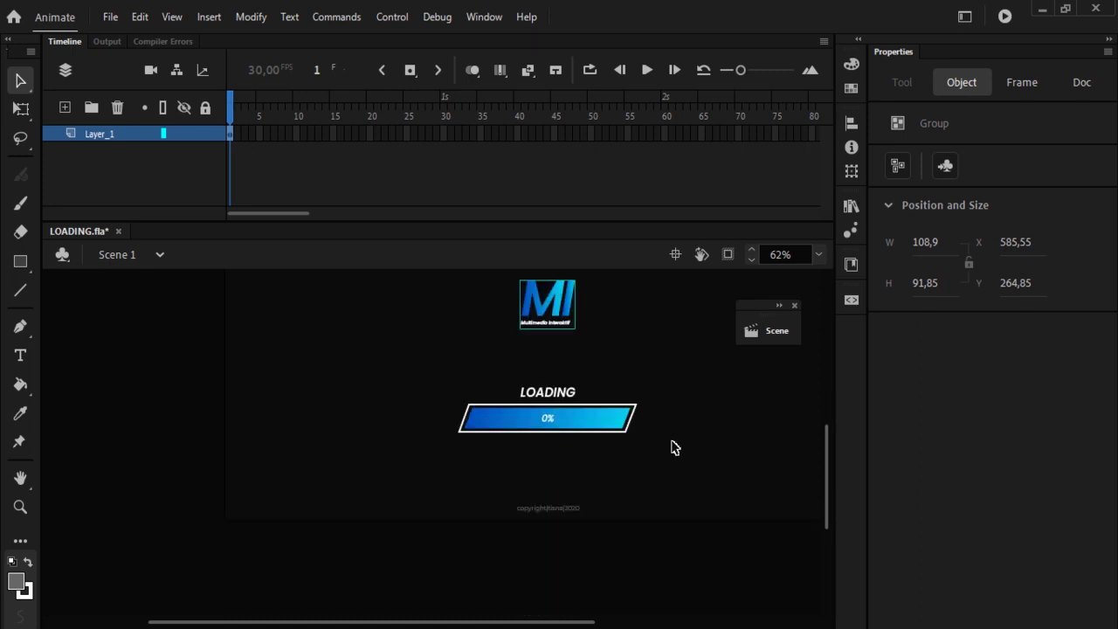
scroll(600, 433, "up", 2)
scroll(599, 434, "down", 2)
scroll(601, 439, "up", 2)
scroll(572, 502, "down", 2)
scroll(579, 482, "up", 2)
scroll(580, 482, "down", 2)
scroll(614, 492, "up", 2)
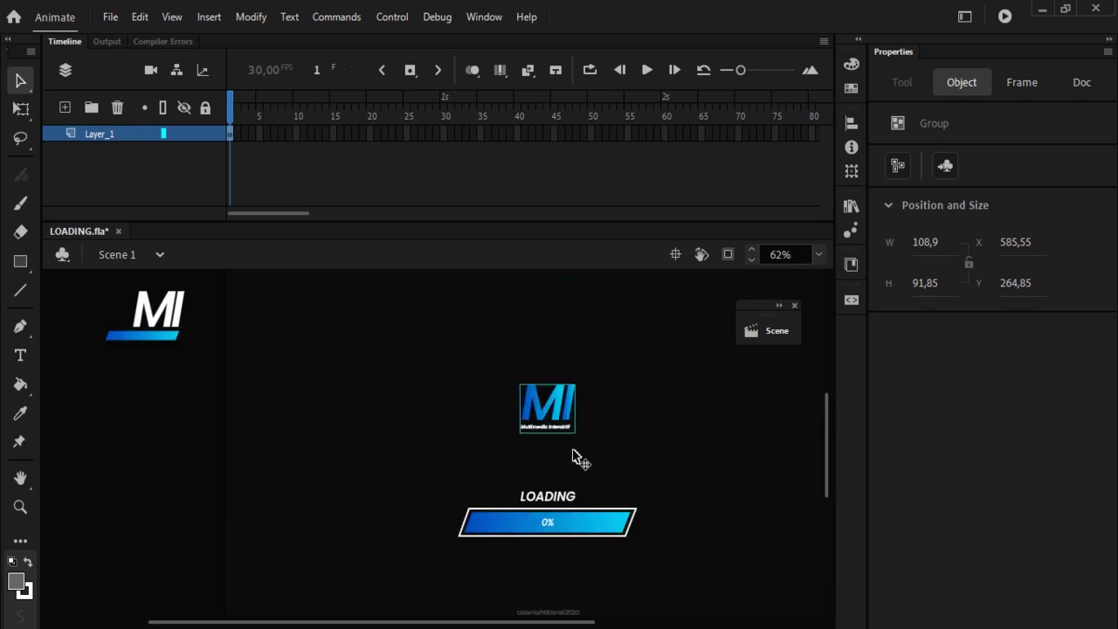
left_click(559, 504)
left_click(622, 519)
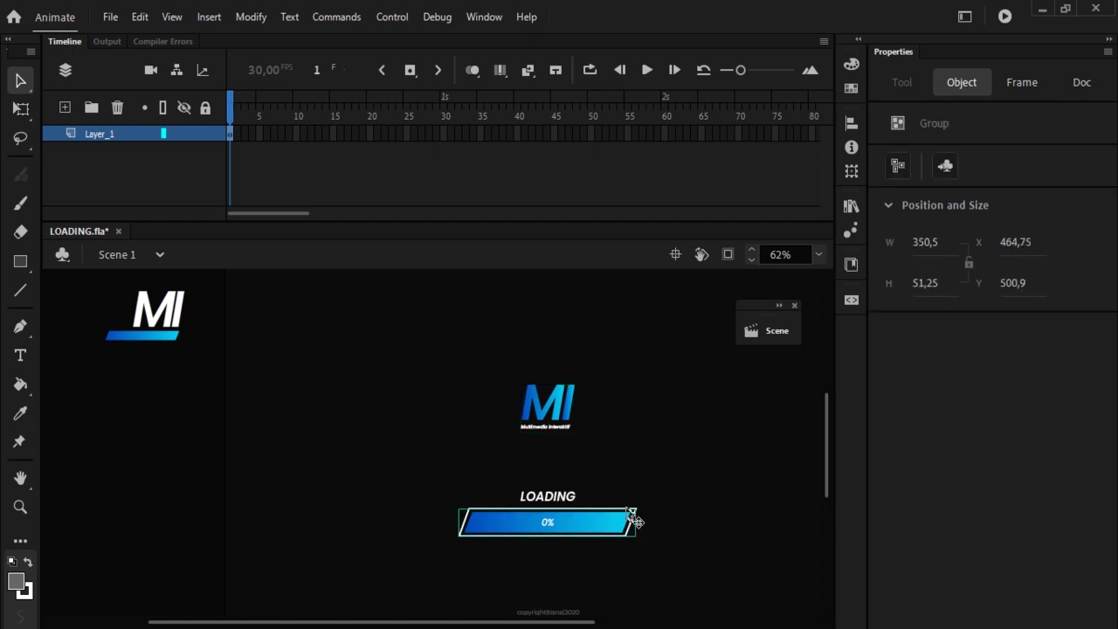
left_click(607, 530)
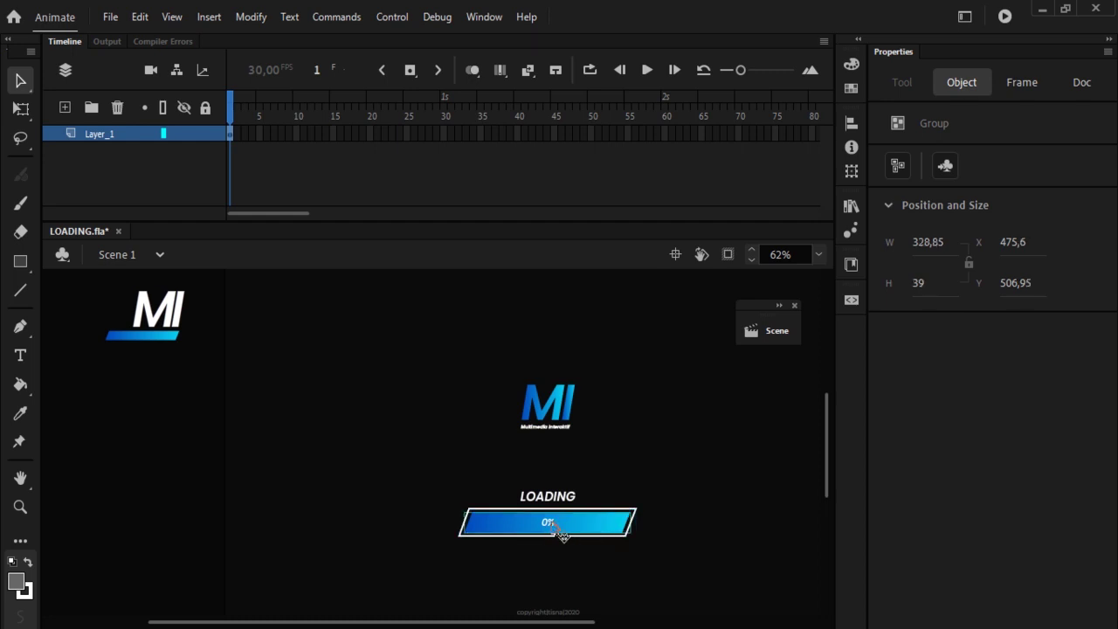
- Distribute the central logo, the LOADING text, the 0% text, the bar frame and the bar fill to separate layers
left_click_drag(572, 572, 546, 347)
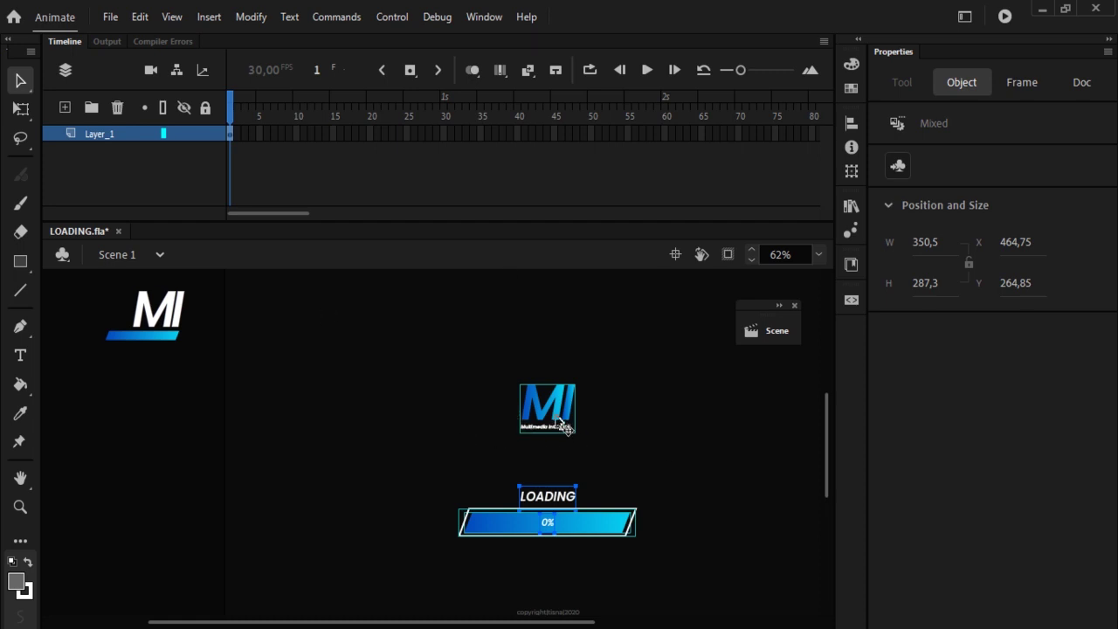
right_click(552, 413)
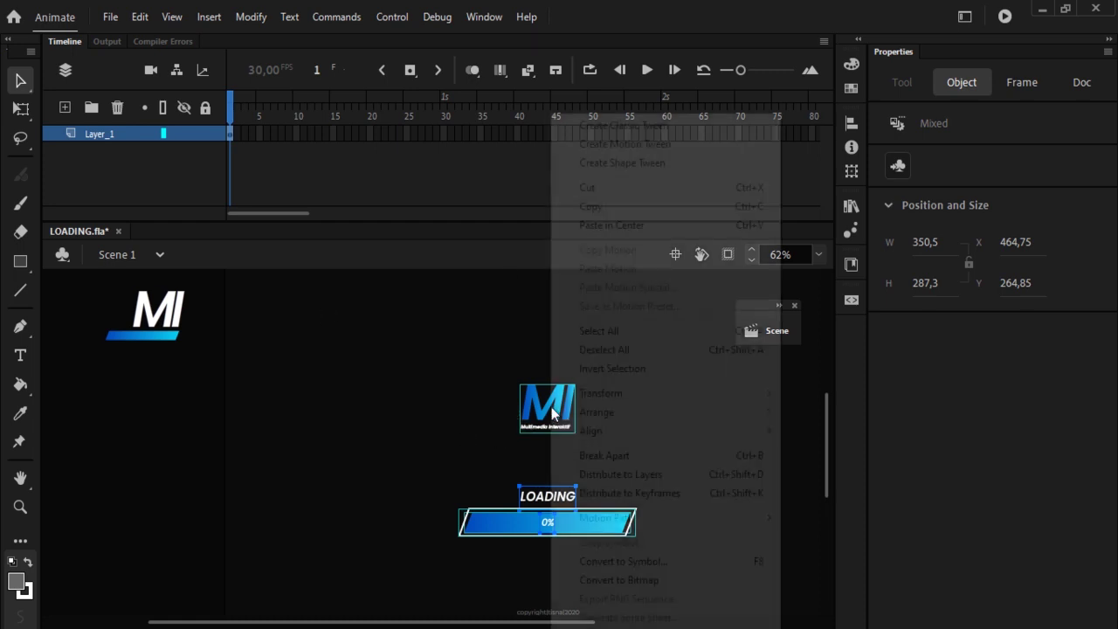
left_click(686, 476)
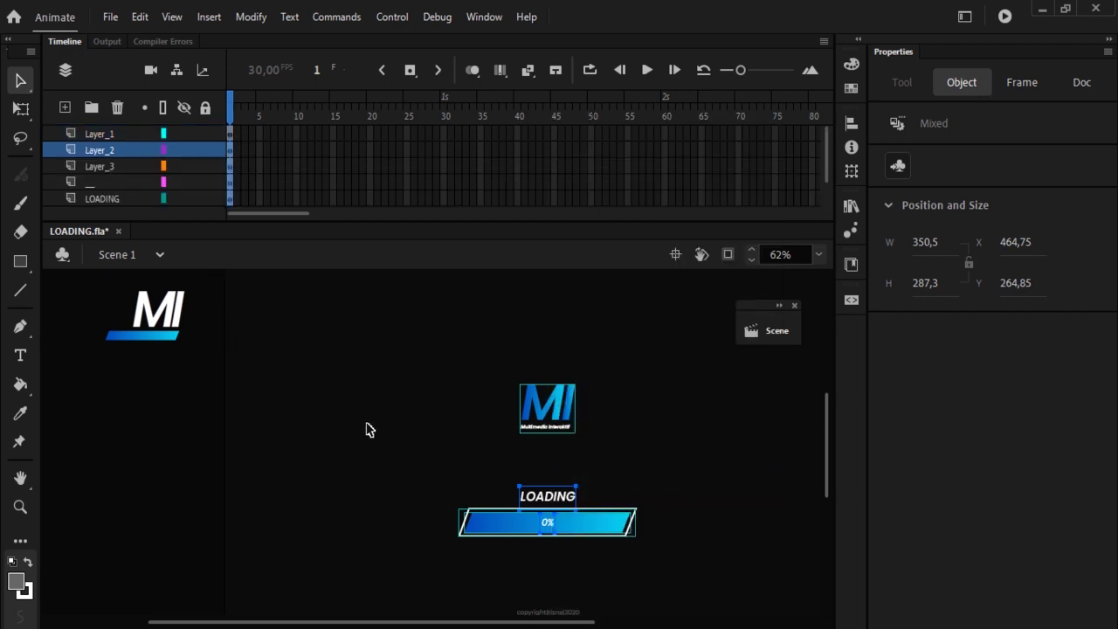
left_click(314, 337)
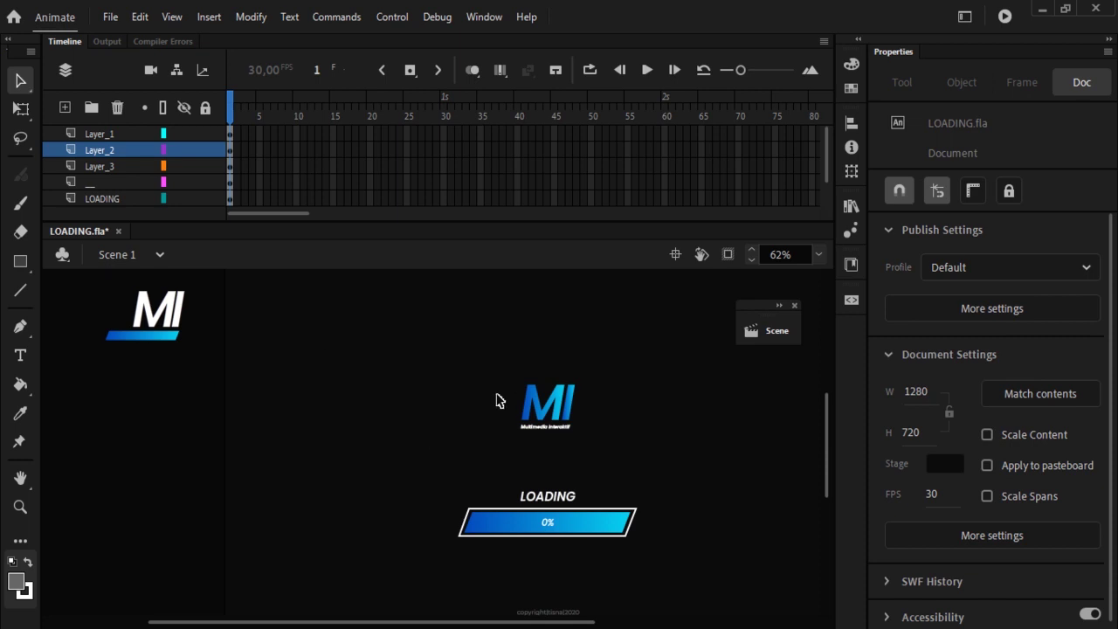
- Rename the layer holding the central MI logo as logo
left_click(562, 409)
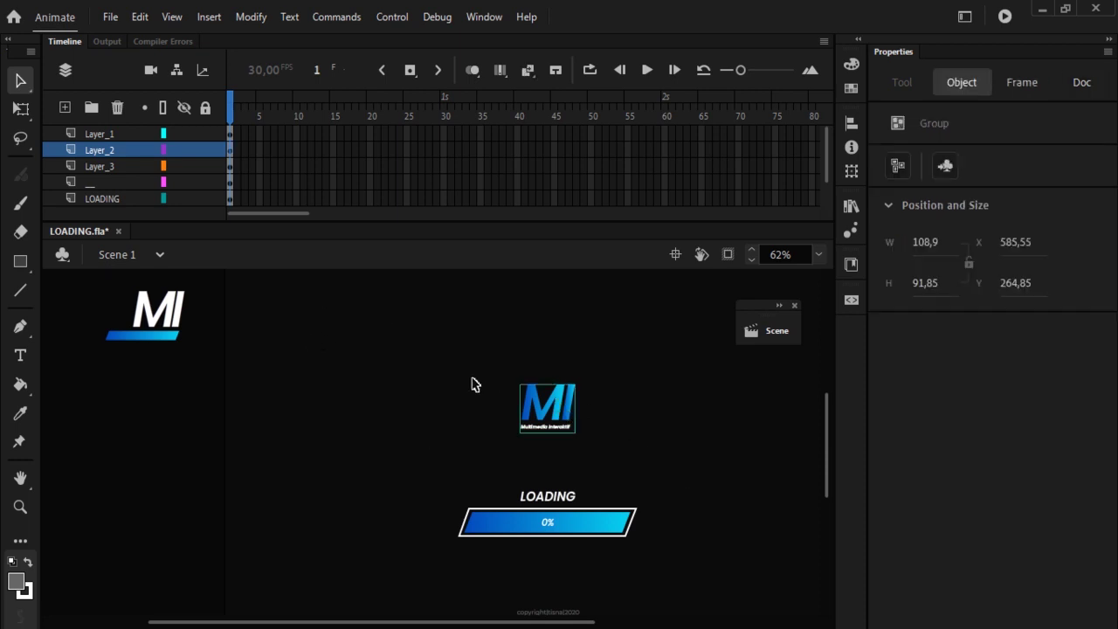
double_click(104, 151)
type("logo")
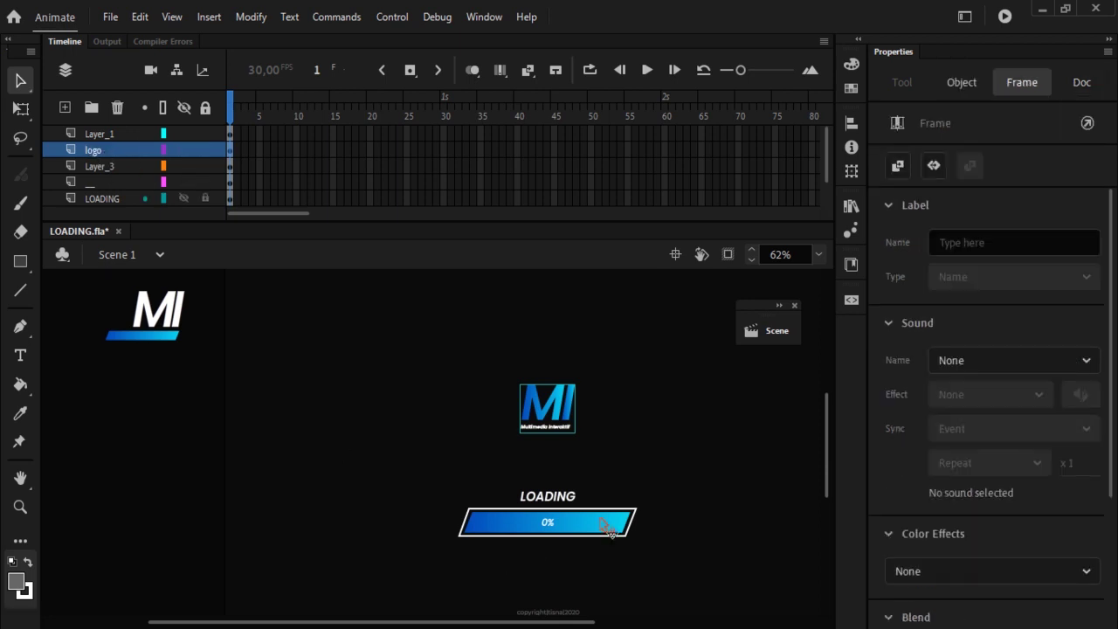
- Rename the layer holding the 0% text as persen
left_click(561, 498)
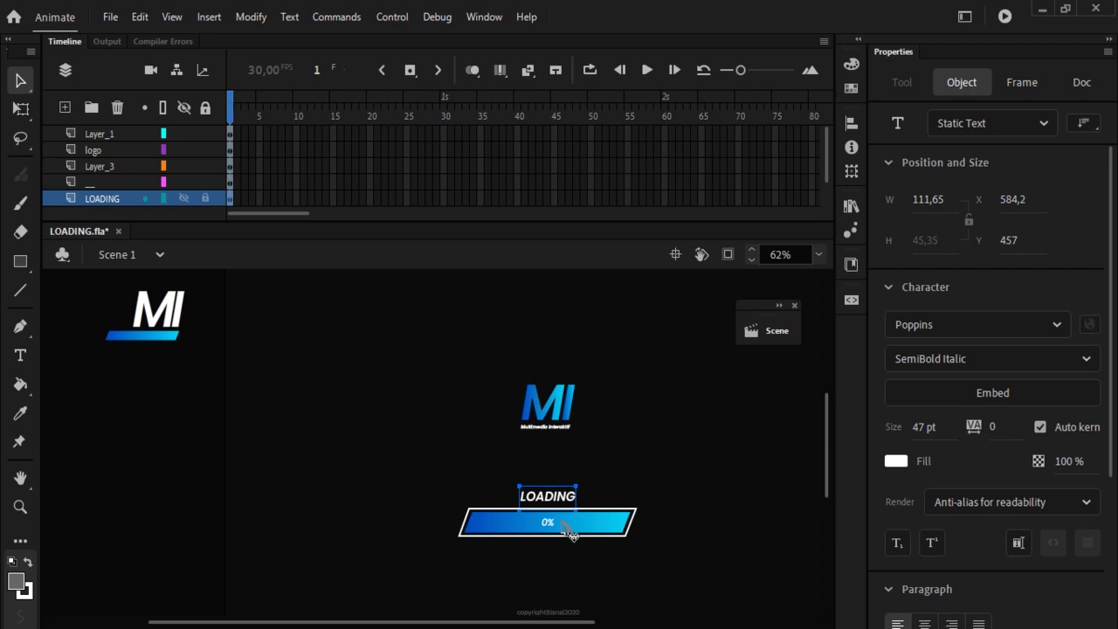
left_click(549, 523)
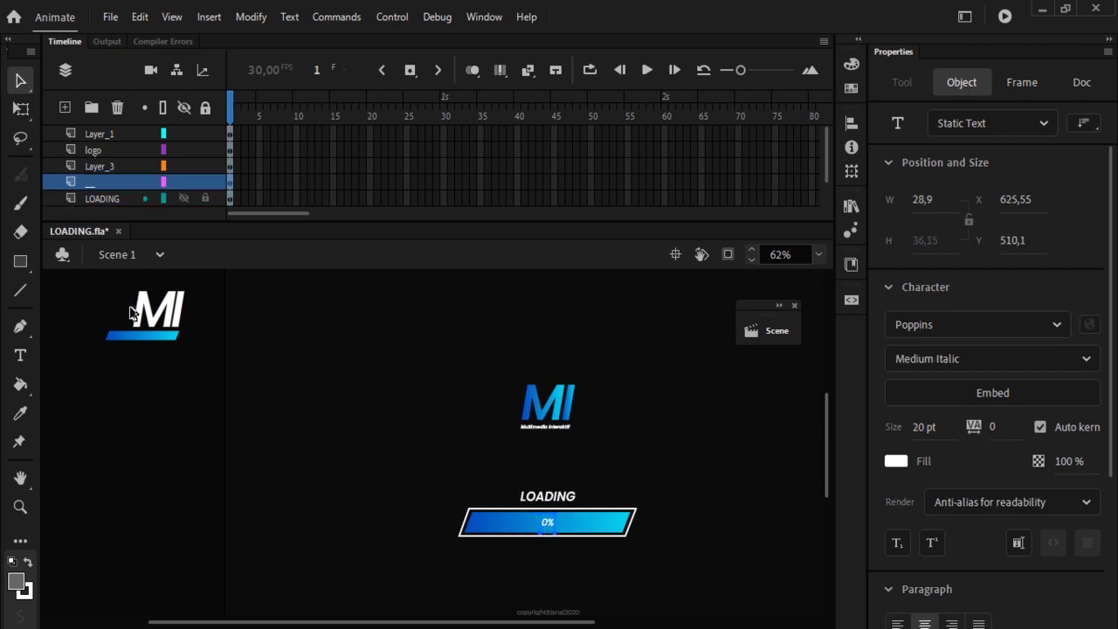
double_click(90, 183)
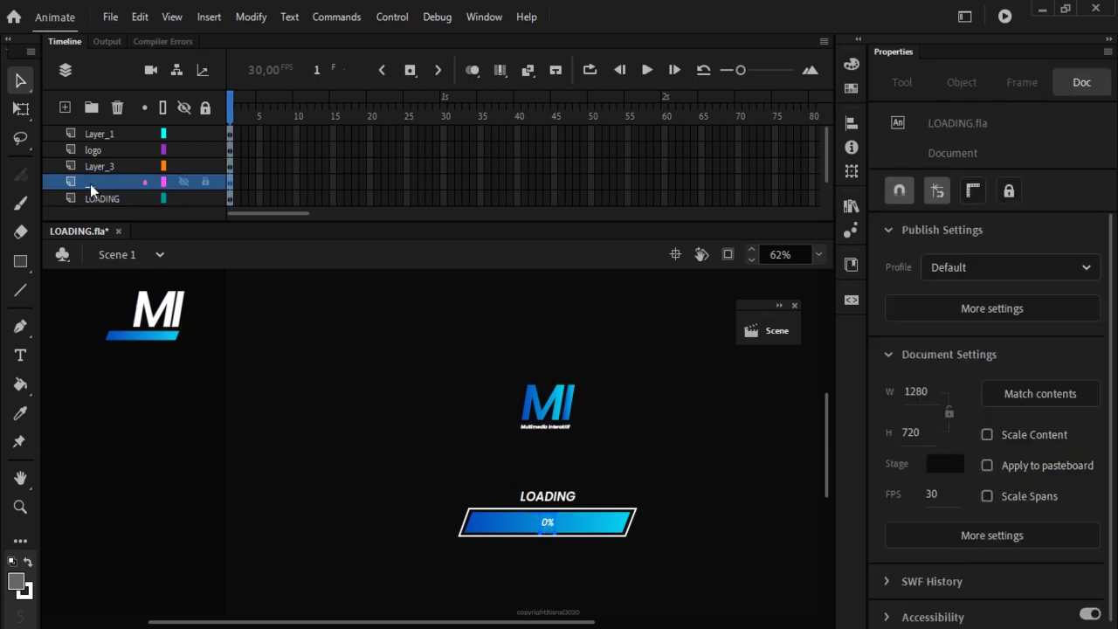
type("perse")
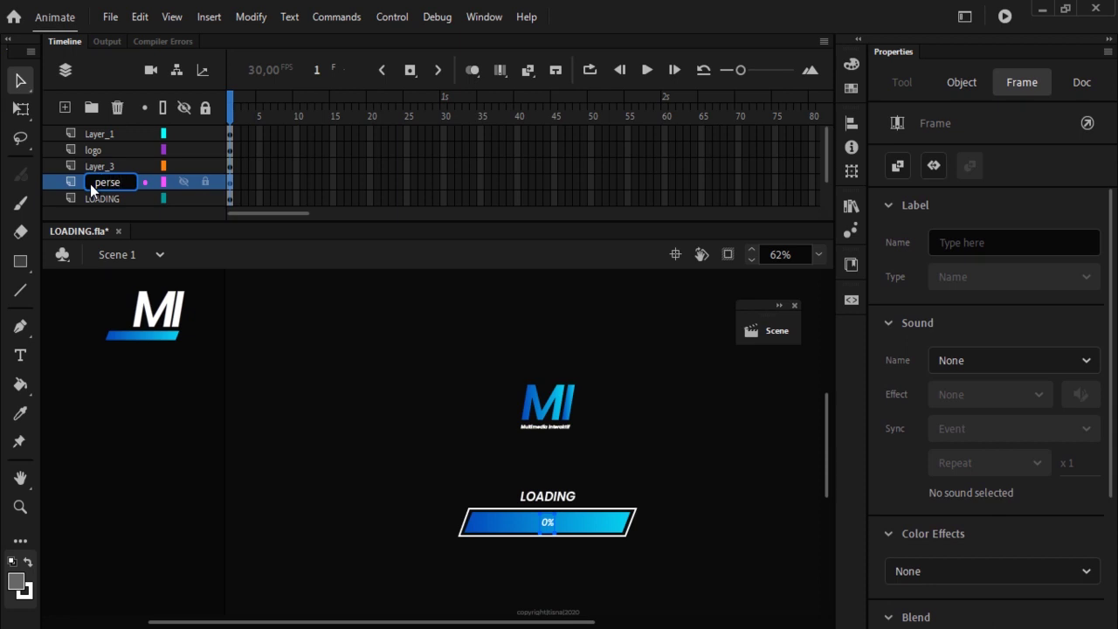
type("n")
key("Return")
- Rename the layer holding the gradient bar fill as bar
left_click(611, 527)
double_click(101, 181)
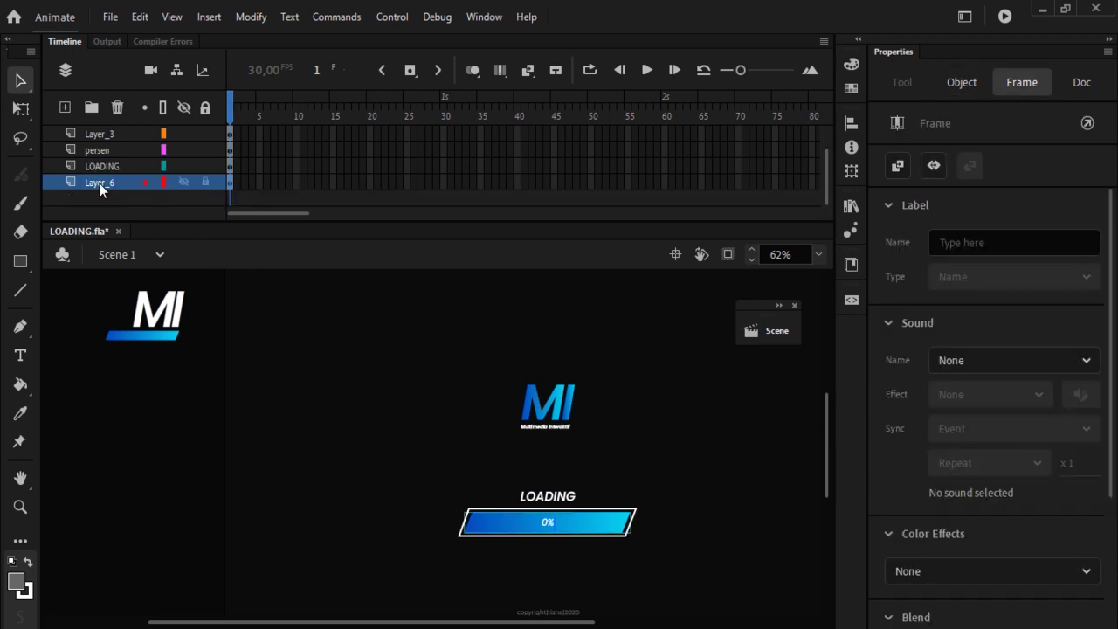
type("bar")
key("Return")
left_click(421, 422)
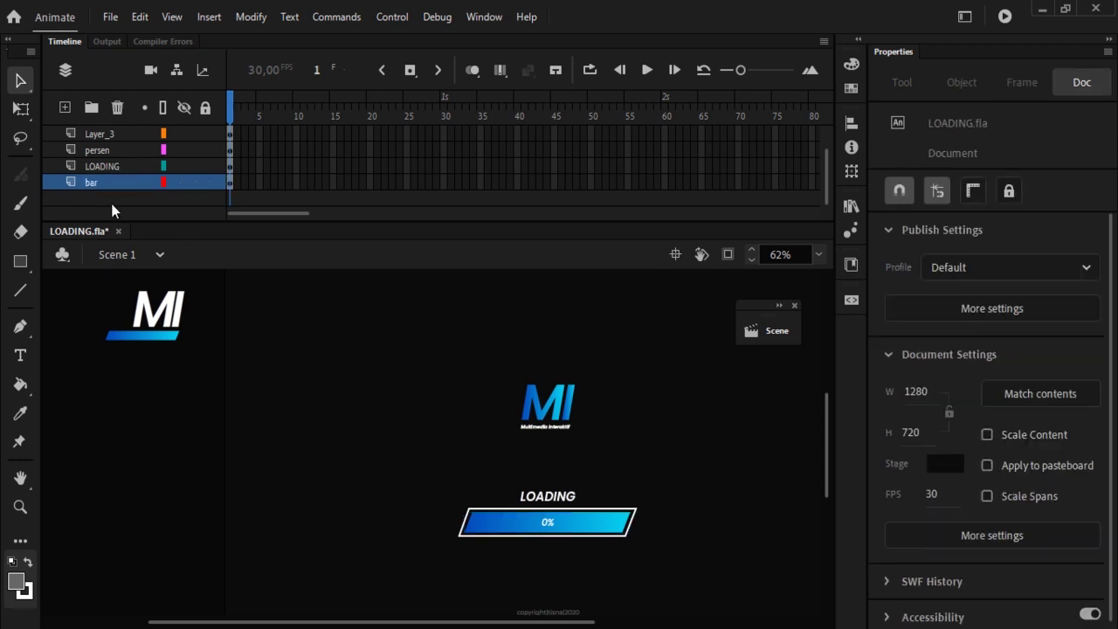
- Move the persen, LOADING and bar layers together above Layer_3 in the layer stack
scroll(122, 182, "up", 2)
scroll(122, 180, "down", 2)
left_click(108, 167, "shift")
left_click(103, 150, "shift")
scroll(131, 205, "up", 2)
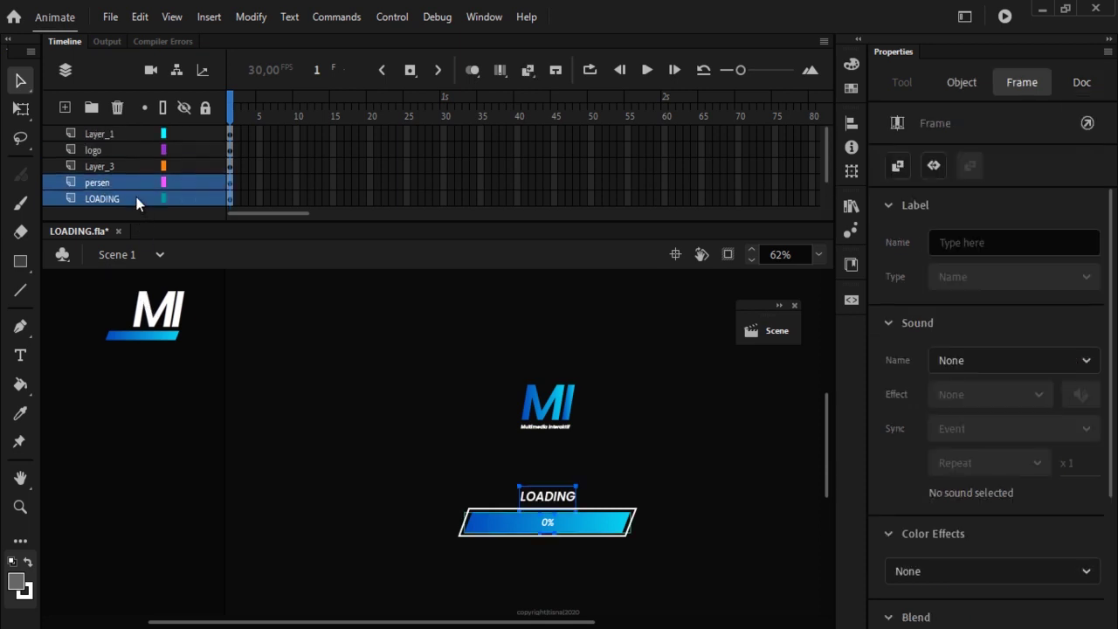
left_click_drag(122, 192, 114, 163)
scroll(141, 173, "up", 1)
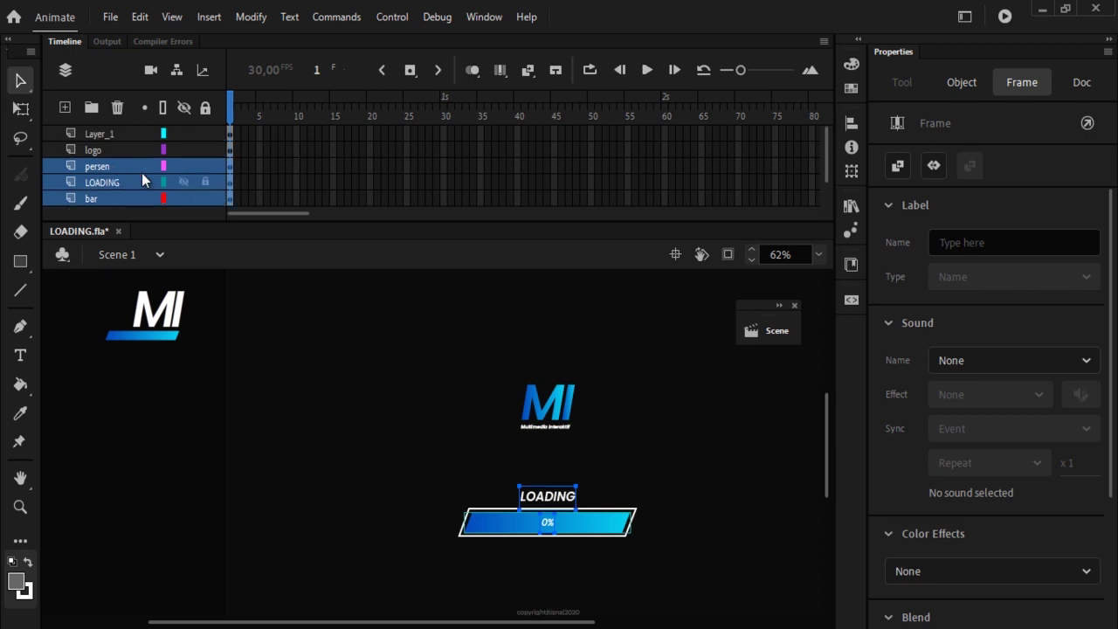
- Move Layer_1 below Layer_3 in the layer stack and slightly reduce the timeline's height
left_click(106, 136)
left_click_drag(96, 134, 106, 216)
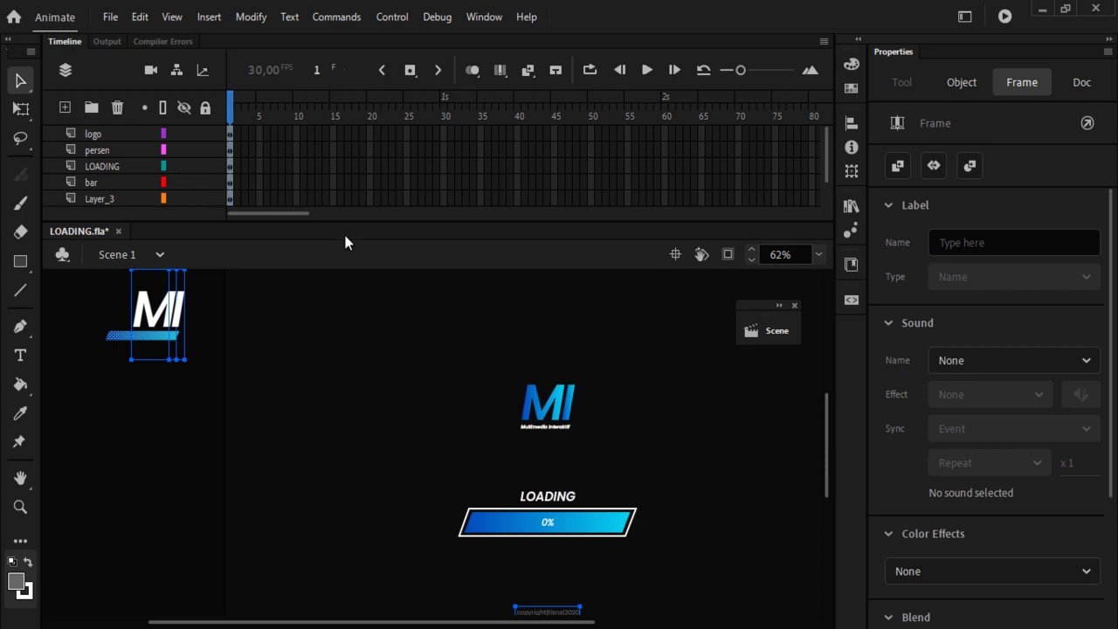
mouse_move(366, 225)
left_mouse_down()
mouse_move(370, 282)
mouse_move(374, 212)
left_mouse_up()
left_click(341, 405)
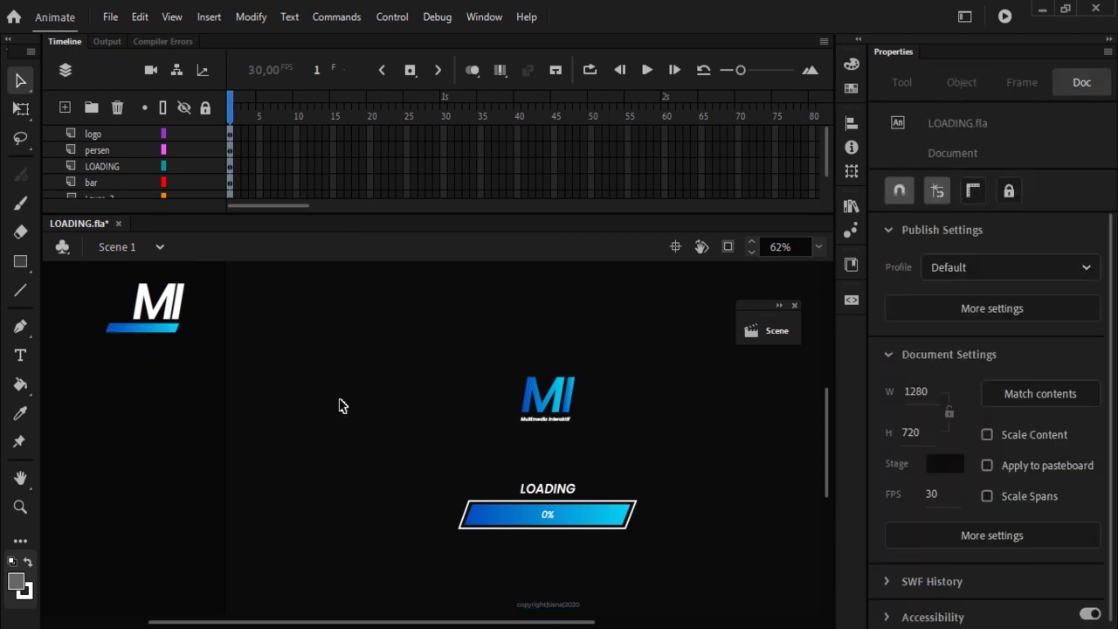
- Insert keyframes on the persen layer at frames 10, 20 and 30
mouse_move(119, 190)
left_click_drag(294, 207, 281, 206)
left_click(262, 150)
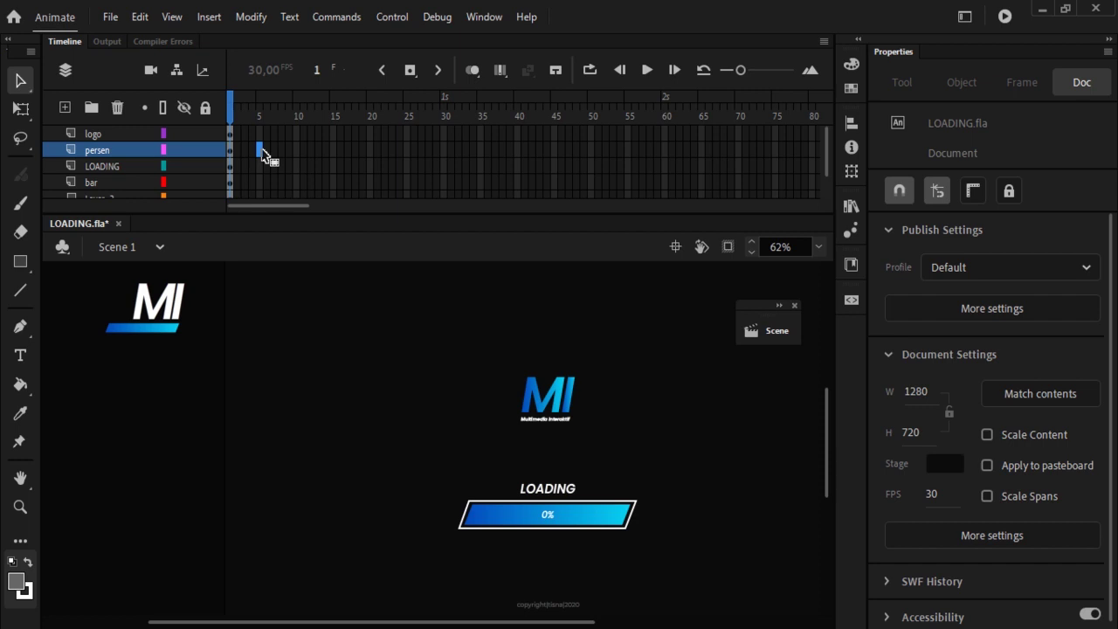
left_click_drag(263, 151, 298, 153)
right_click(298, 153)
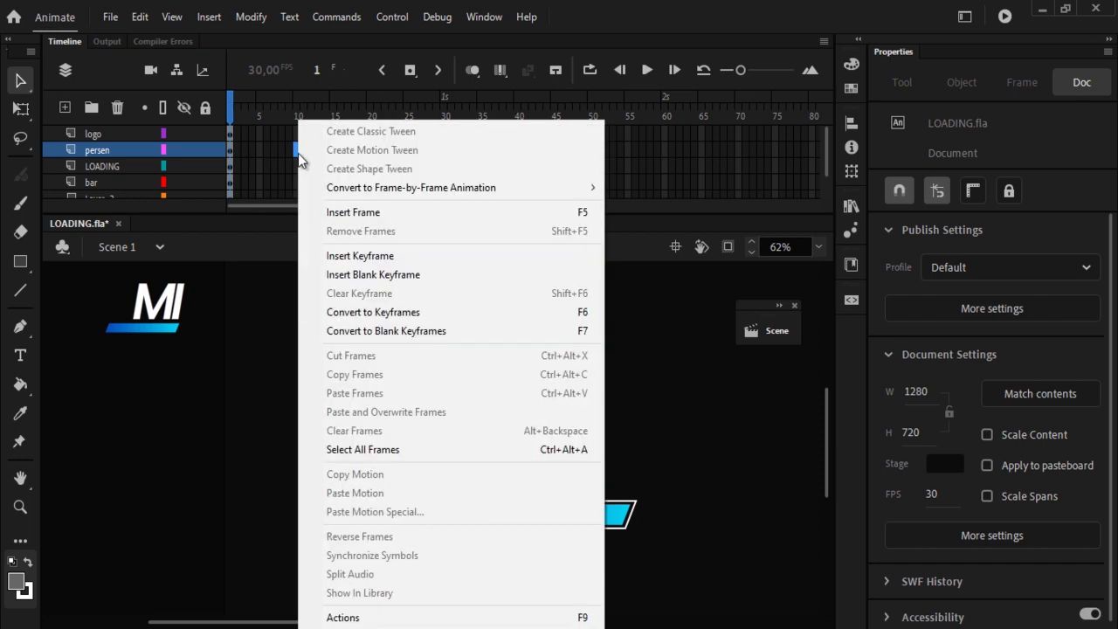
left_click(398, 257)
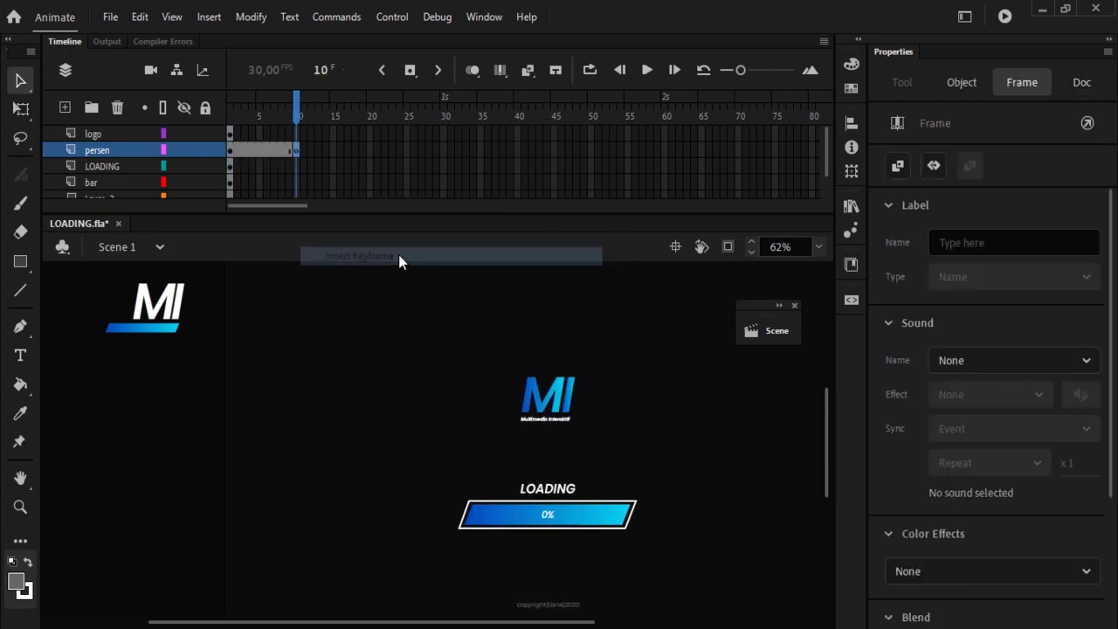
left_click(370, 156)
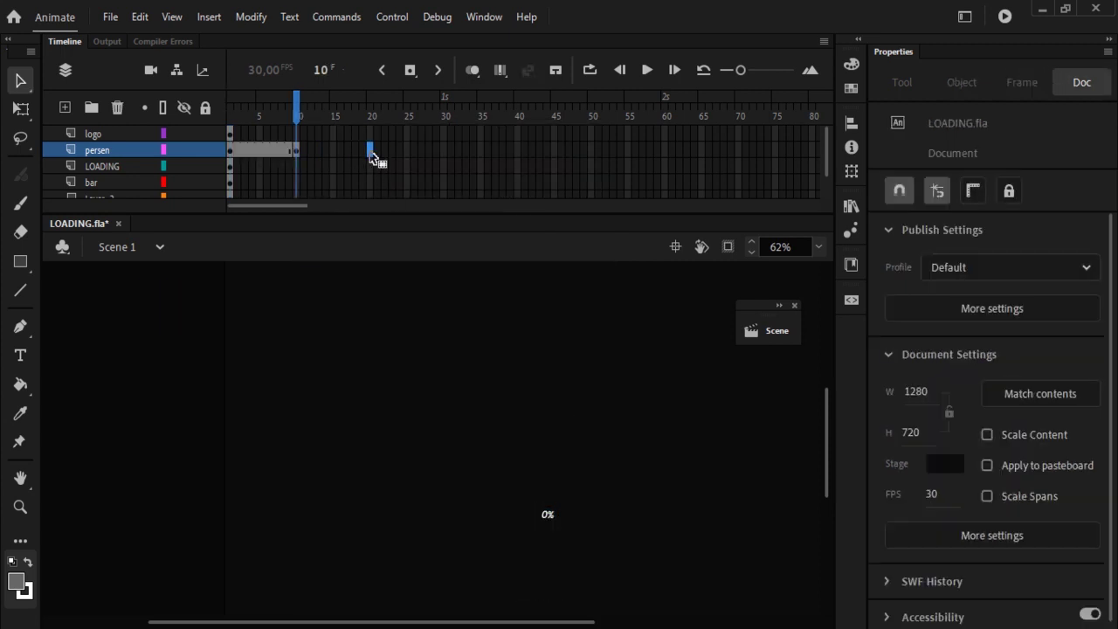
right_click(371, 157)
left_click(398, 256)
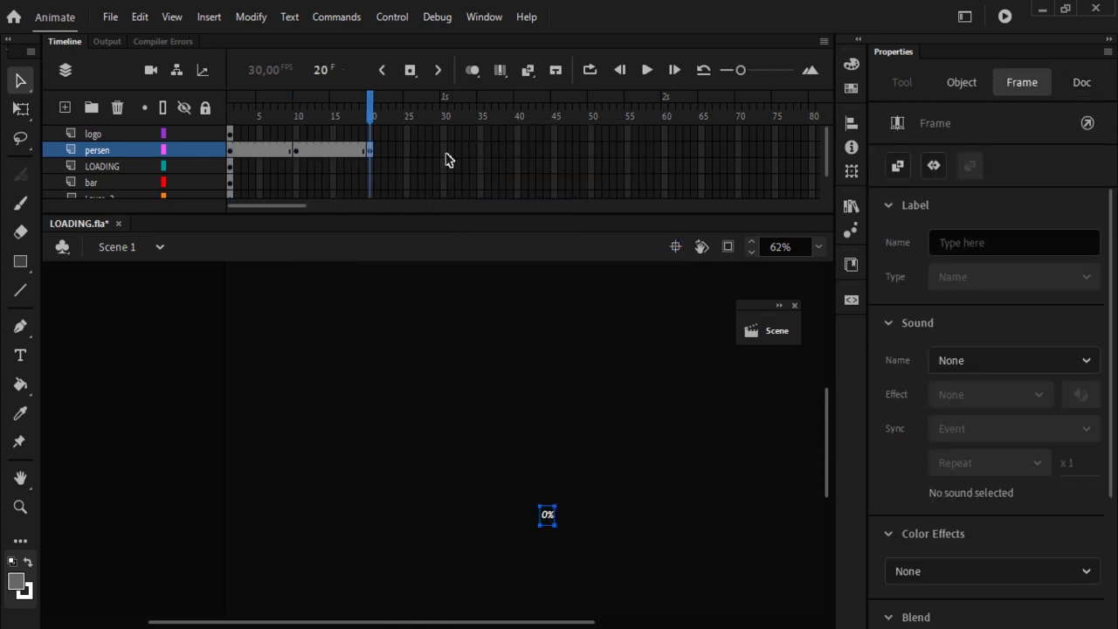
left_click(445, 153)
right_click(445, 153)
left_click(537, 254)
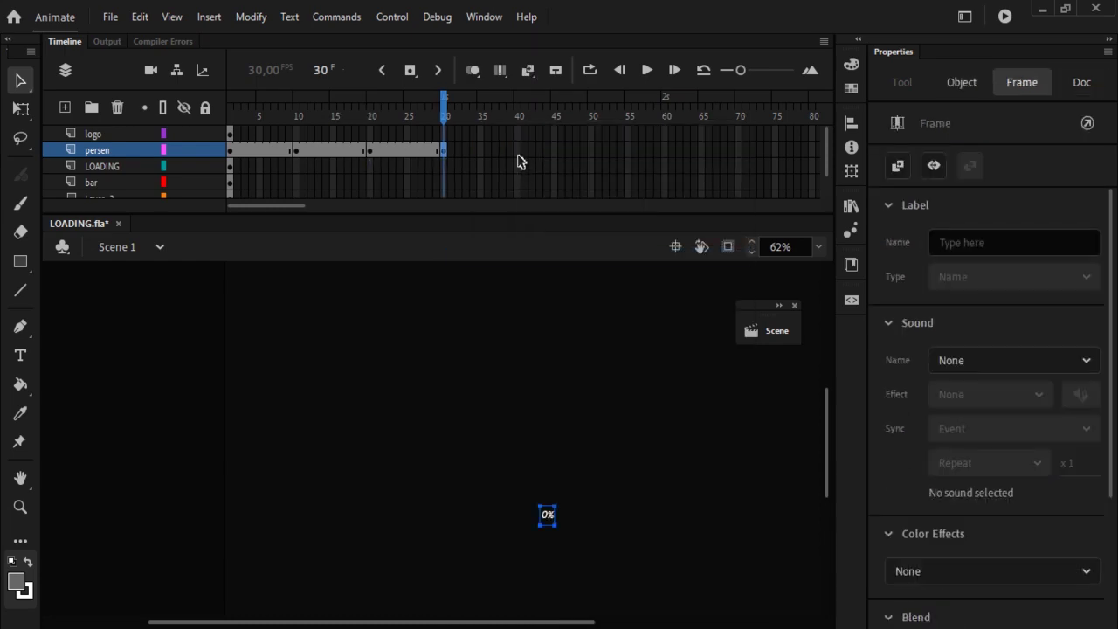
- Insert keyframes on the persen layer at frames 40, 50, 60 and 70
left_click(519, 156)
right_click(519, 155)
left_click(554, 257)
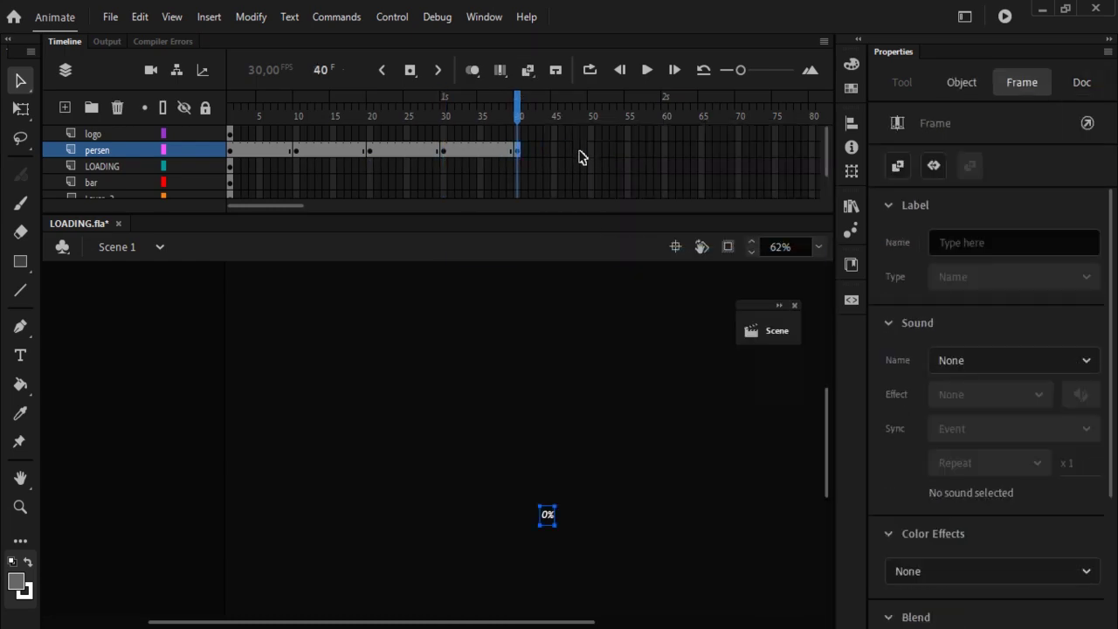
left_click(592, 153)
right_click(591, 153)
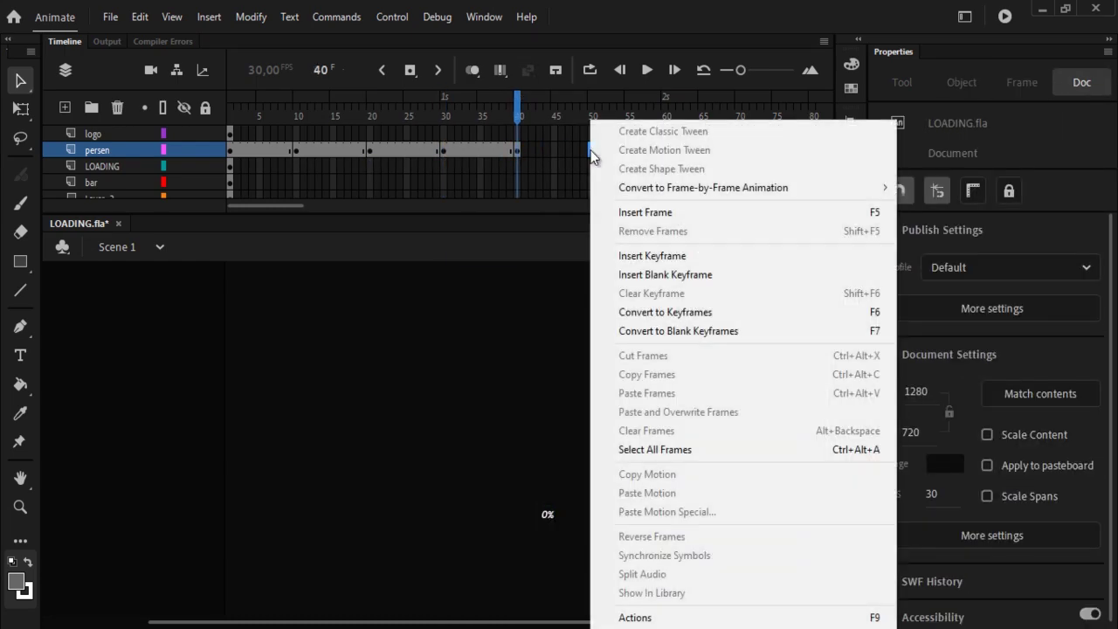
left_click(655, 253)
left_click(666, 153)
right_click(666, 153)
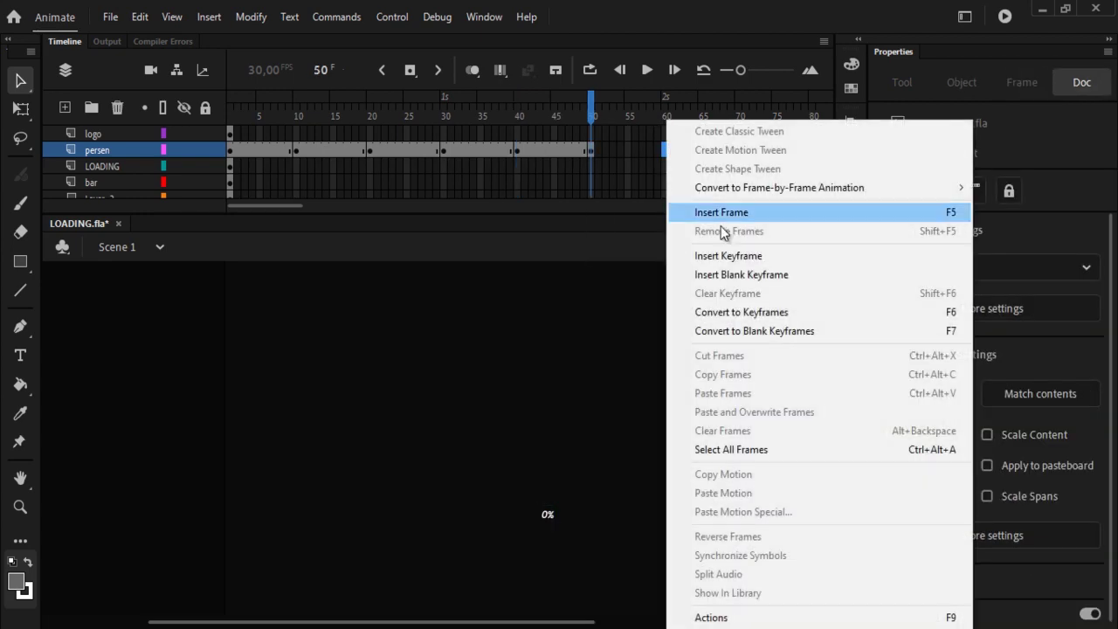
left_click(739, 255)
left_click(740, 150)
right_click(739, 150)
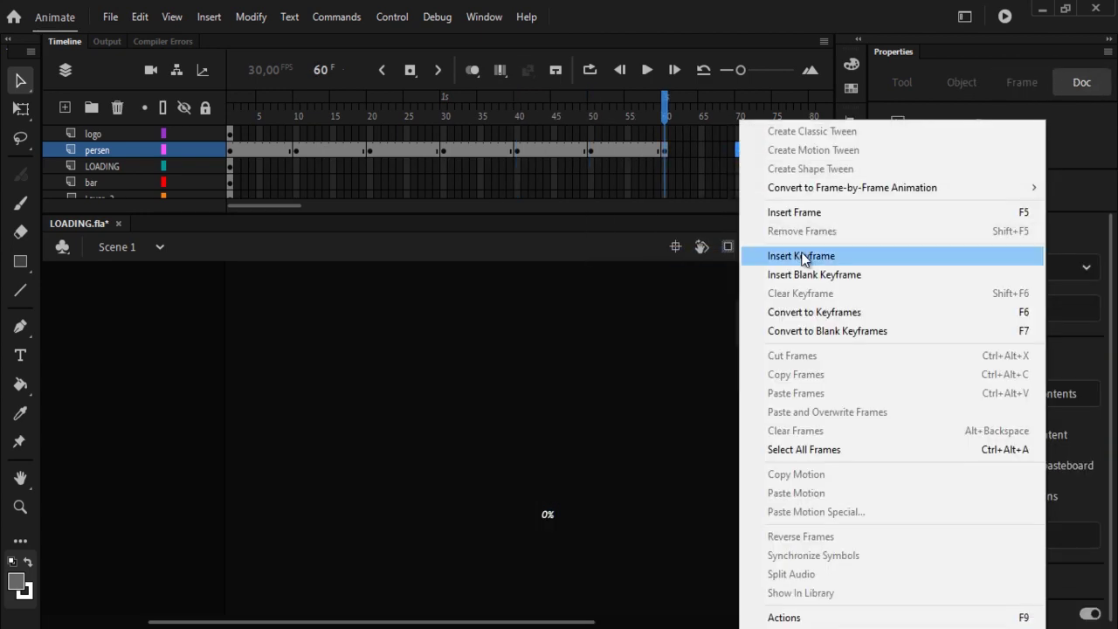
left_click(802, 256)
- Insert keyframes on the persen layer at frames 80, 90 and 100
left_click_drag(279, 205, 307, 207)
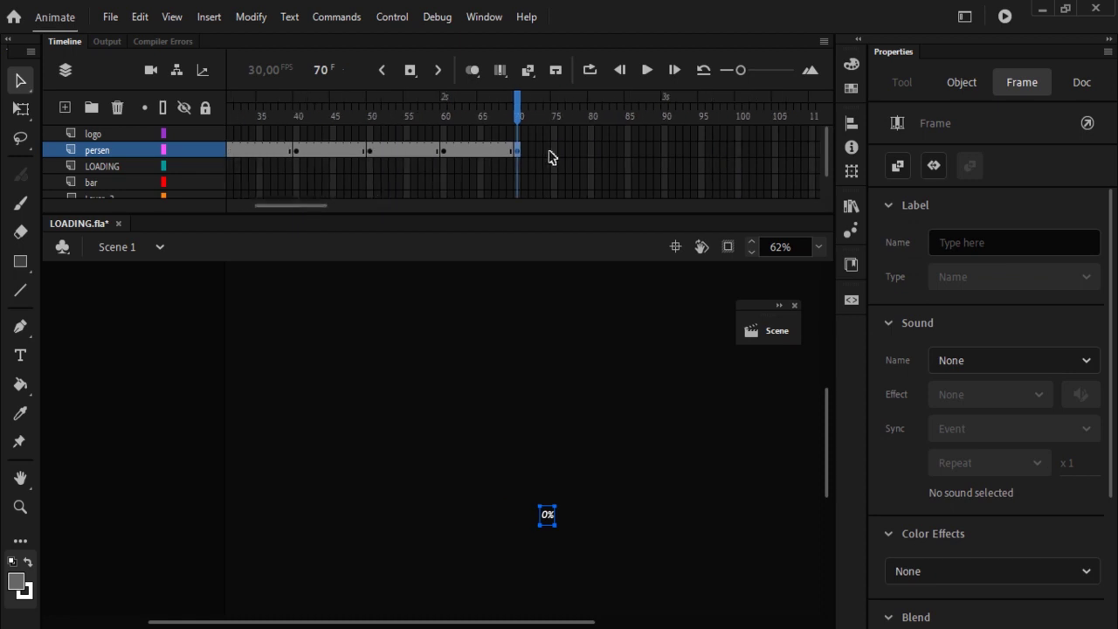
right_click(591, 153)
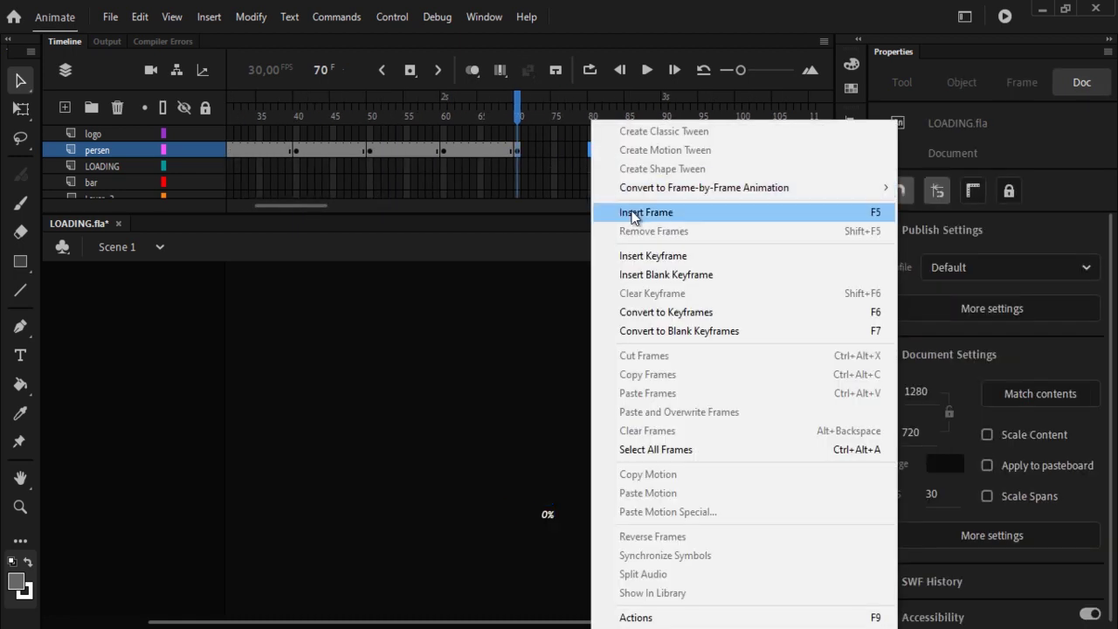
left_click(646, 256)
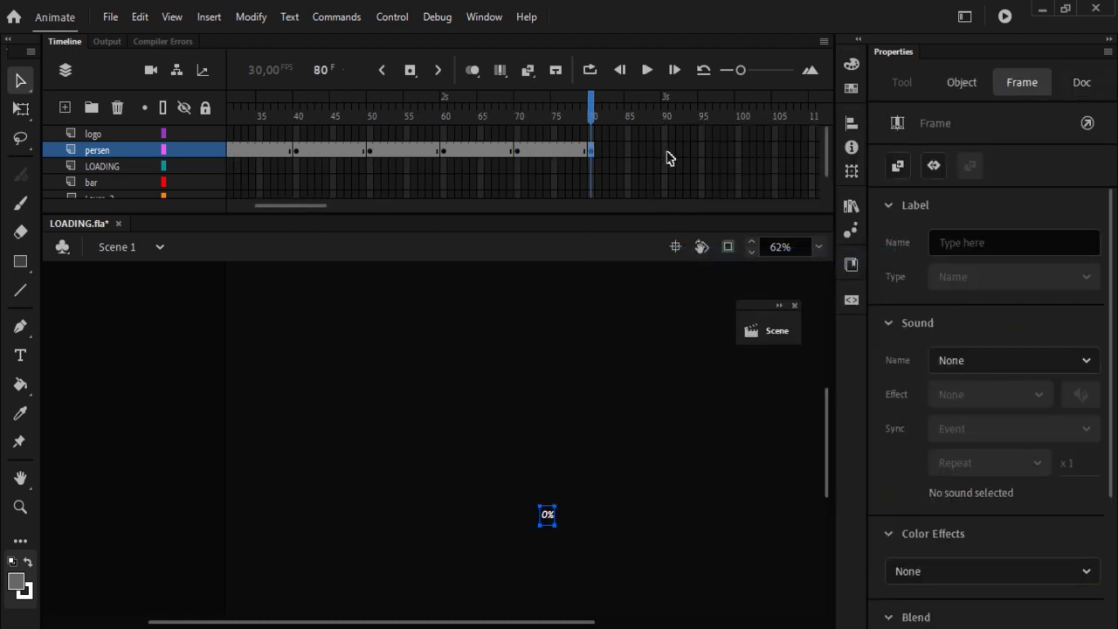
right_click(665, 152)
left_click(725, 254)
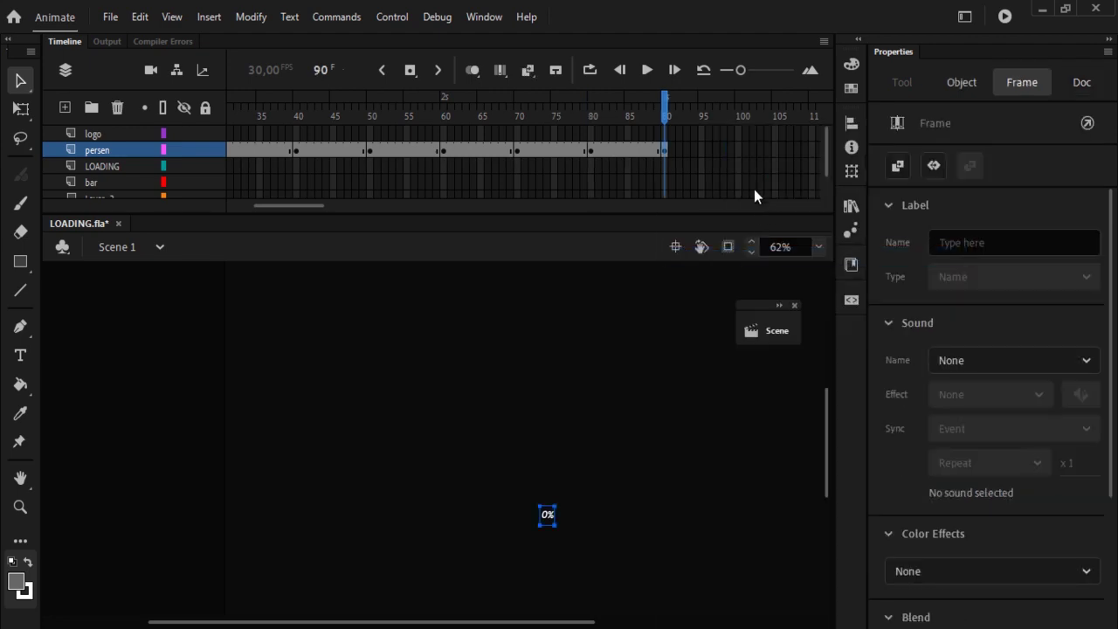
right_click(739, 150)
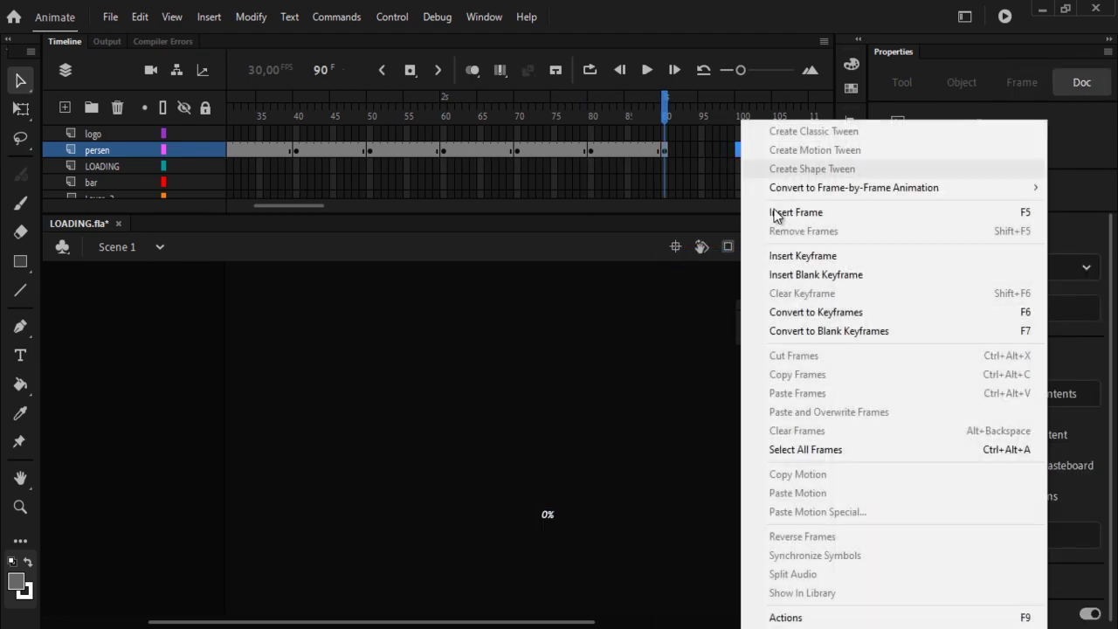
left_click(791, 254)
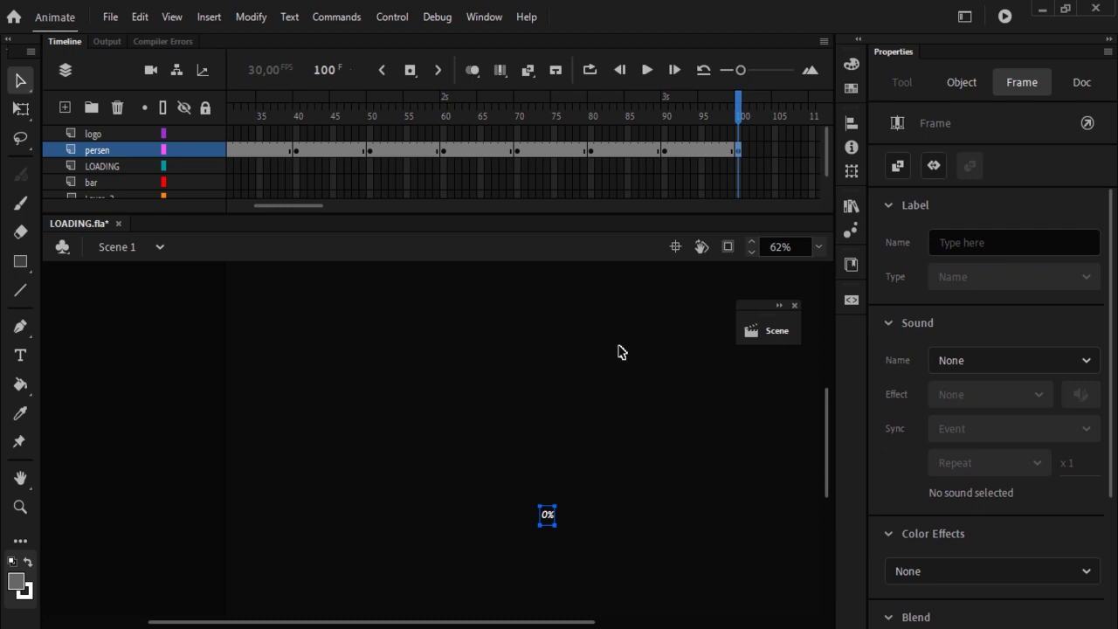
- Change the persen layer's percentage text to 10% at frame 10 and 20% at frame 20
left_click_drag(299, 207, 264, 207)
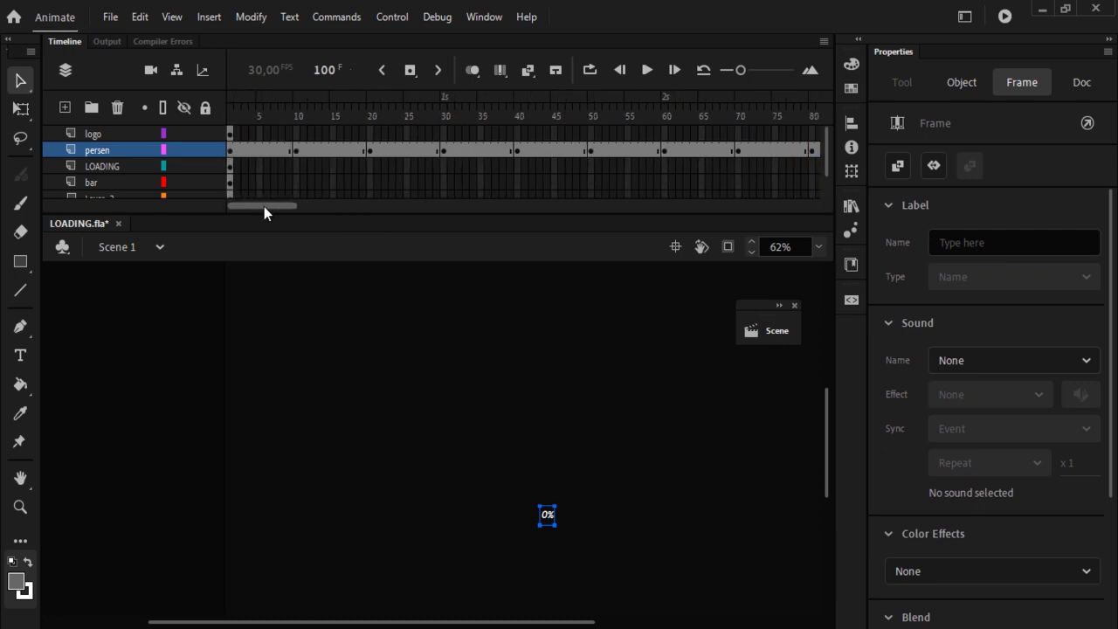
left_click(296, 150)
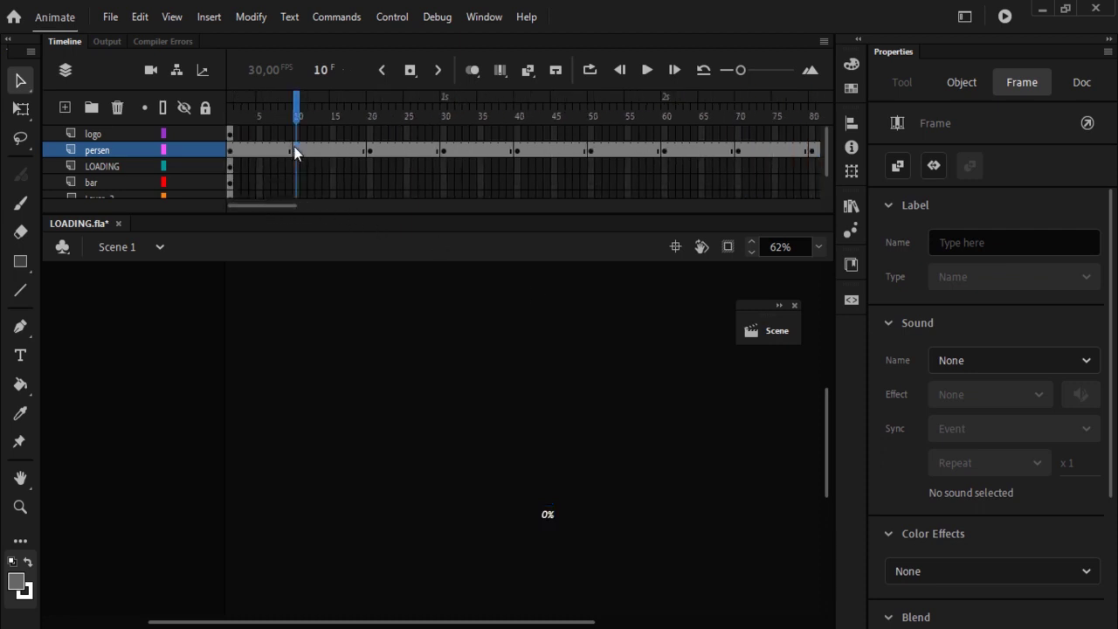
left_click(550, 522)
double_click(546, 516)
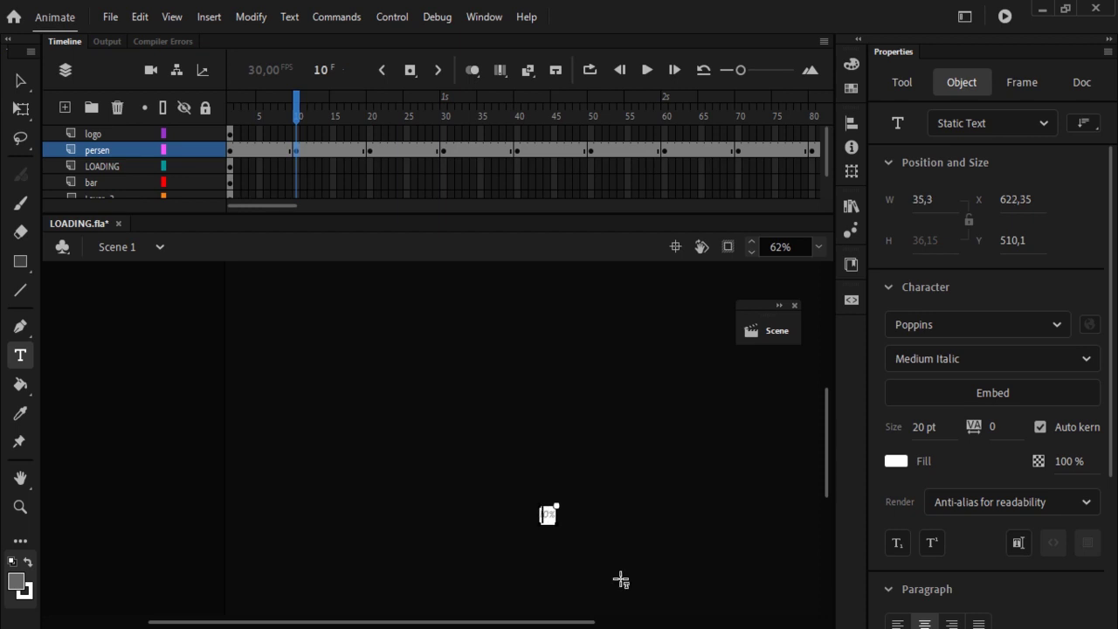
left_click(371, 154)
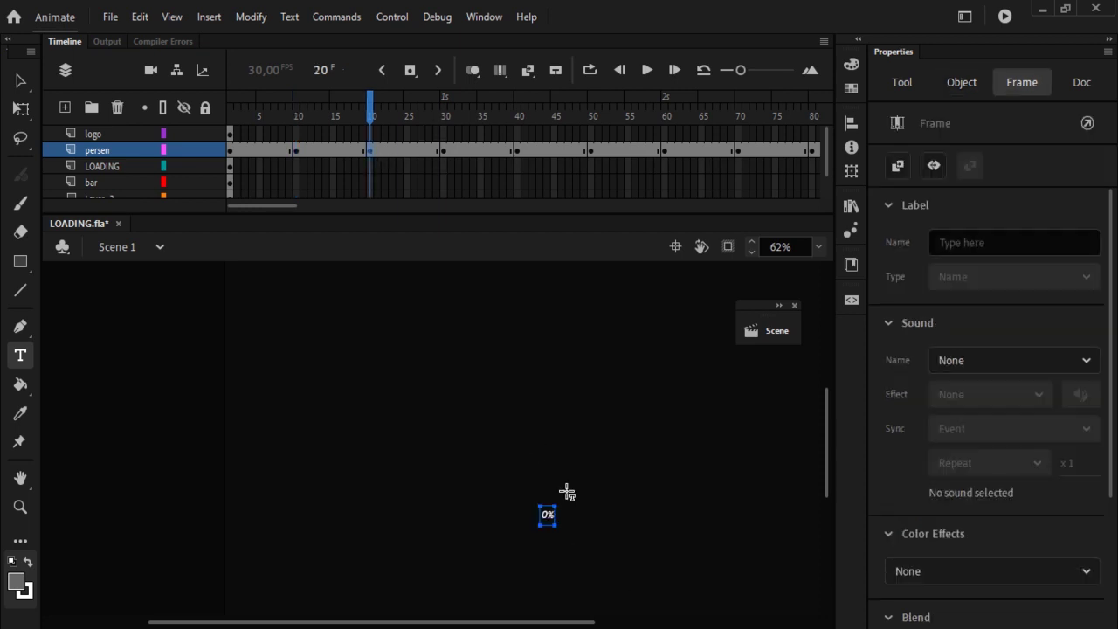
left_click(546, 515)
type("2")
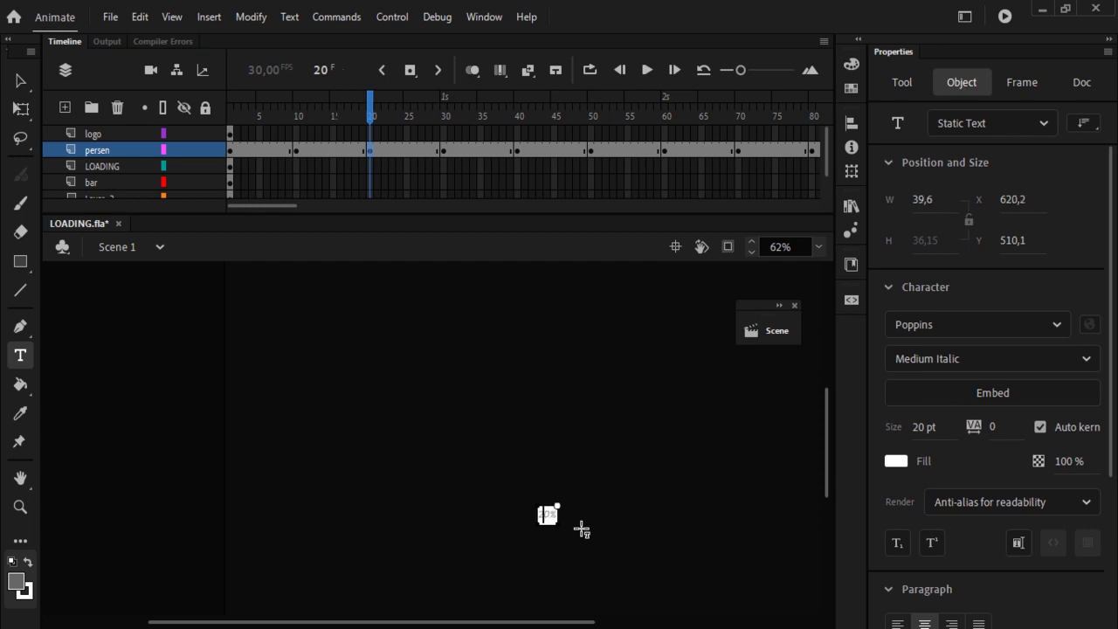
- Change the persen layer's percentage text to 30% at frame 30 and 40% at frame 40
left_click(445, 152)
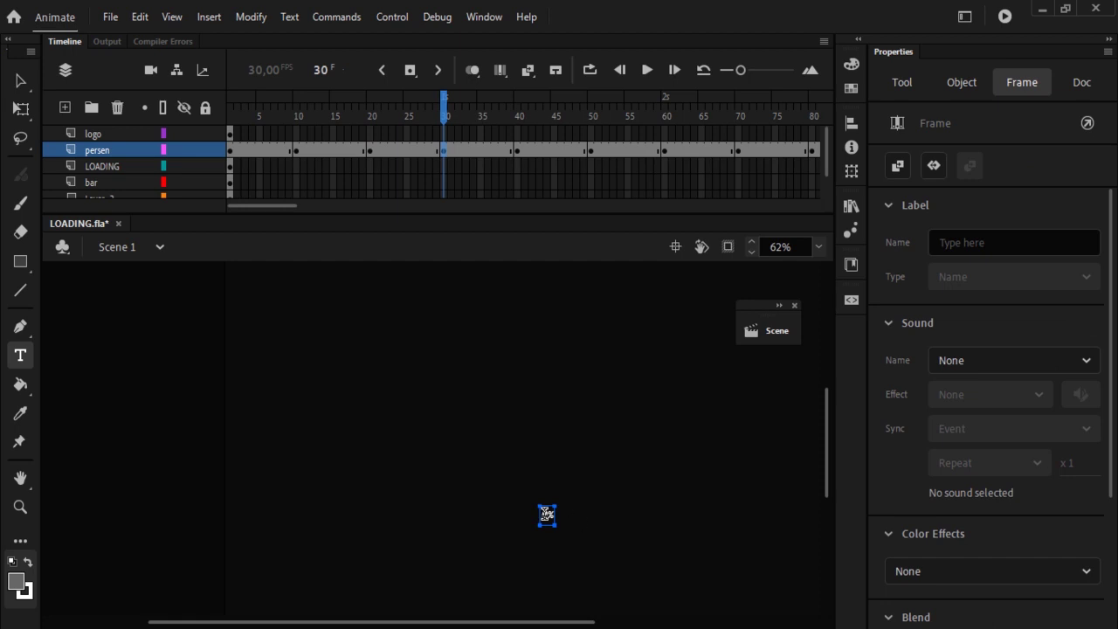
double_click(547, 514)
type("30%")
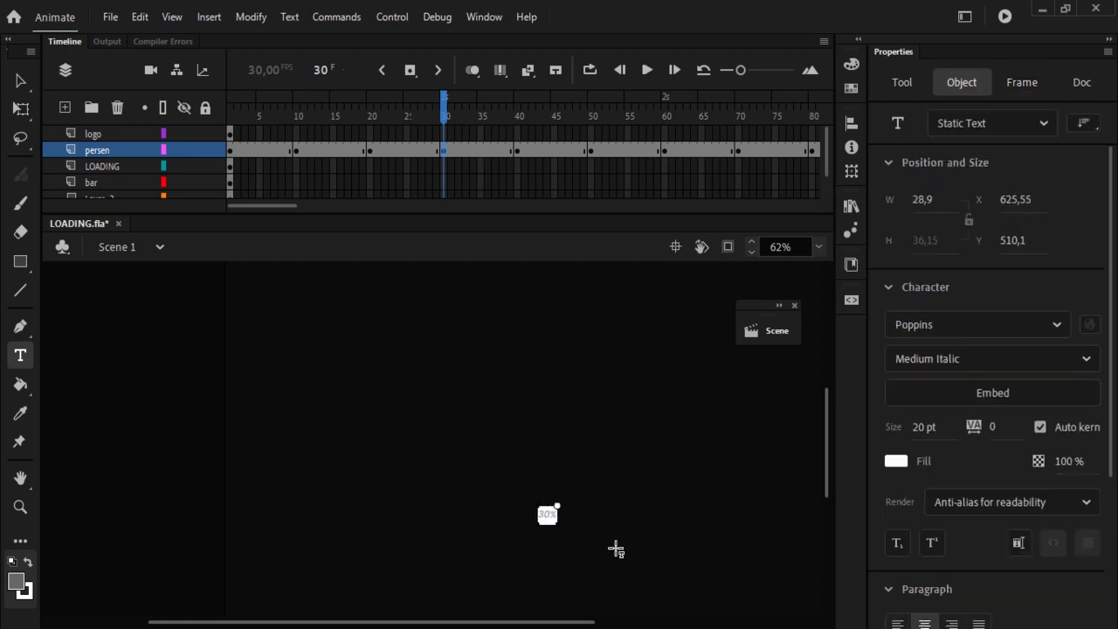
left_click(519, 152)
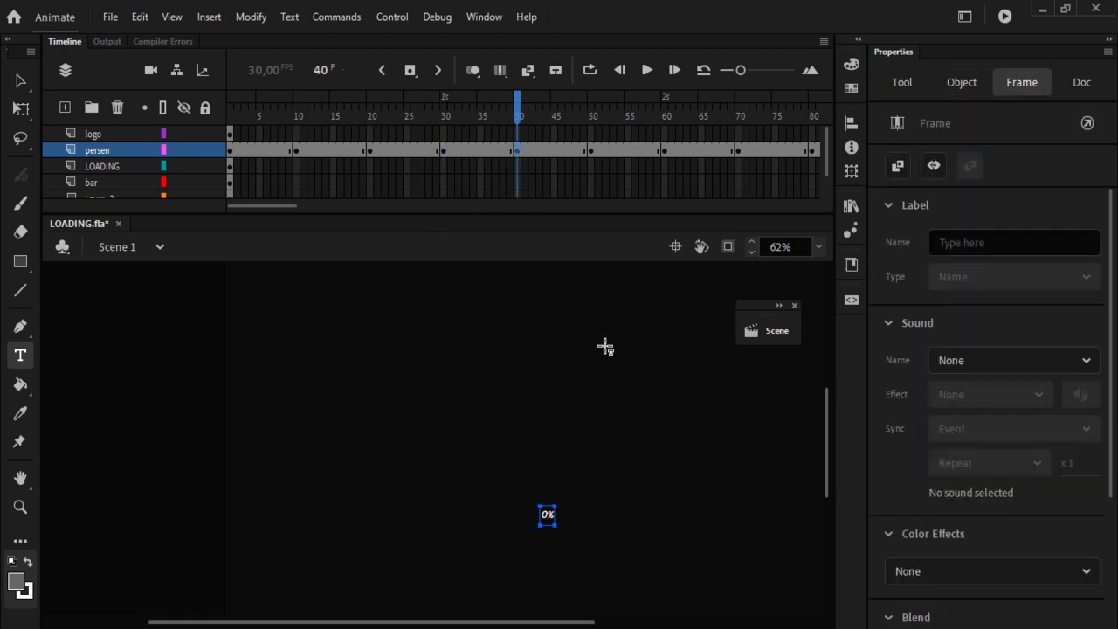
double_click(547, 515)
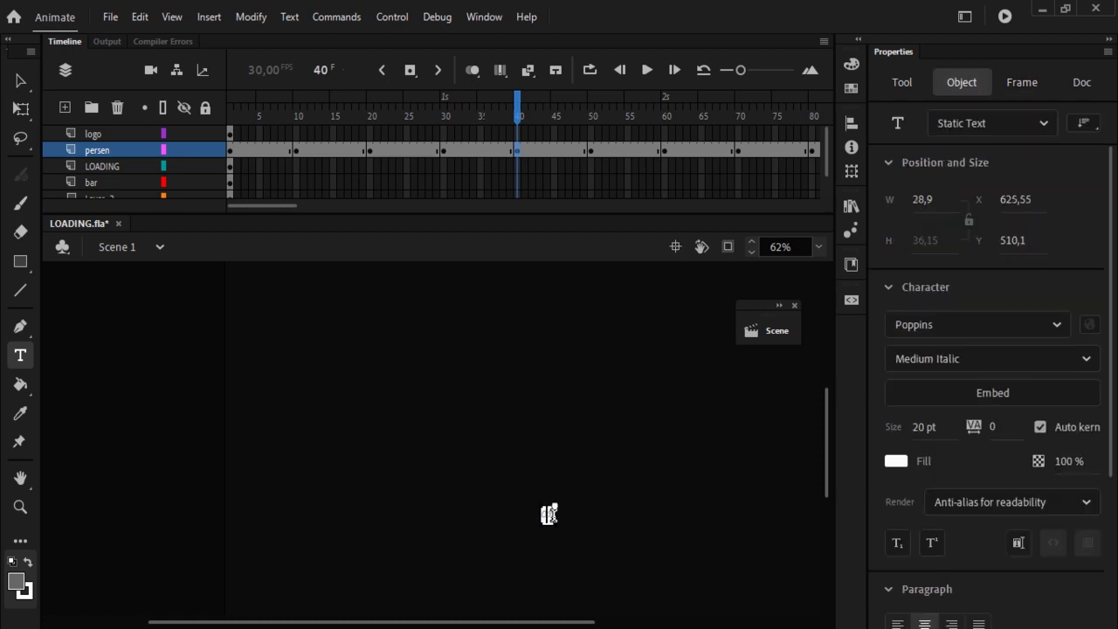
type("40%")
- Change the persen layer's percentage text to 50% at frame 50 and 60% at frame 60
left_click(593, 155)
double_click(545, 516)
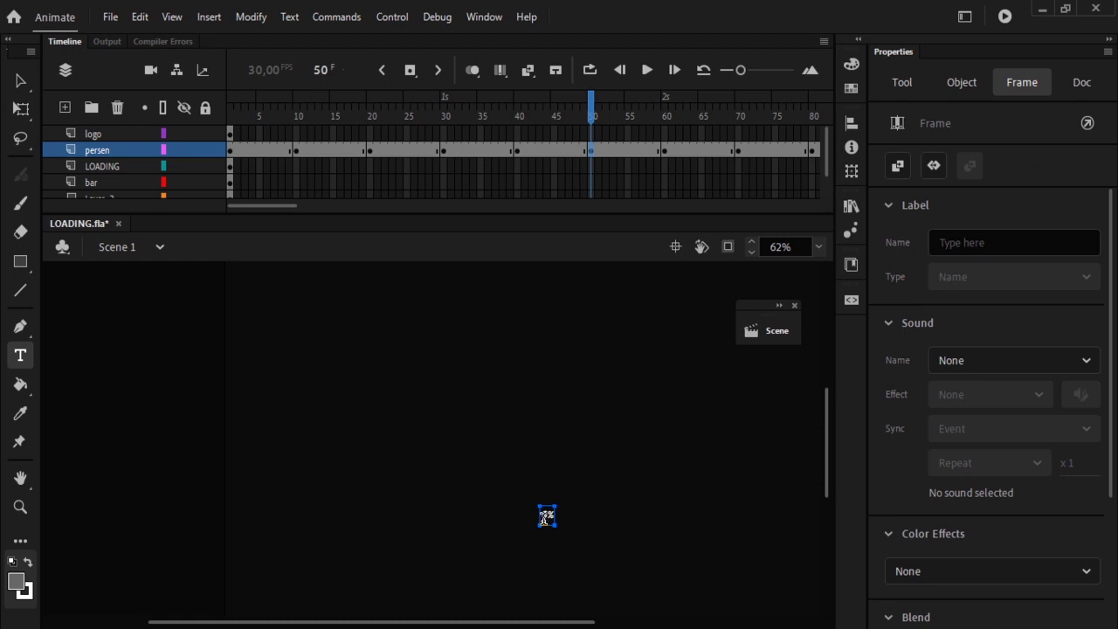
double_click(546, 515)
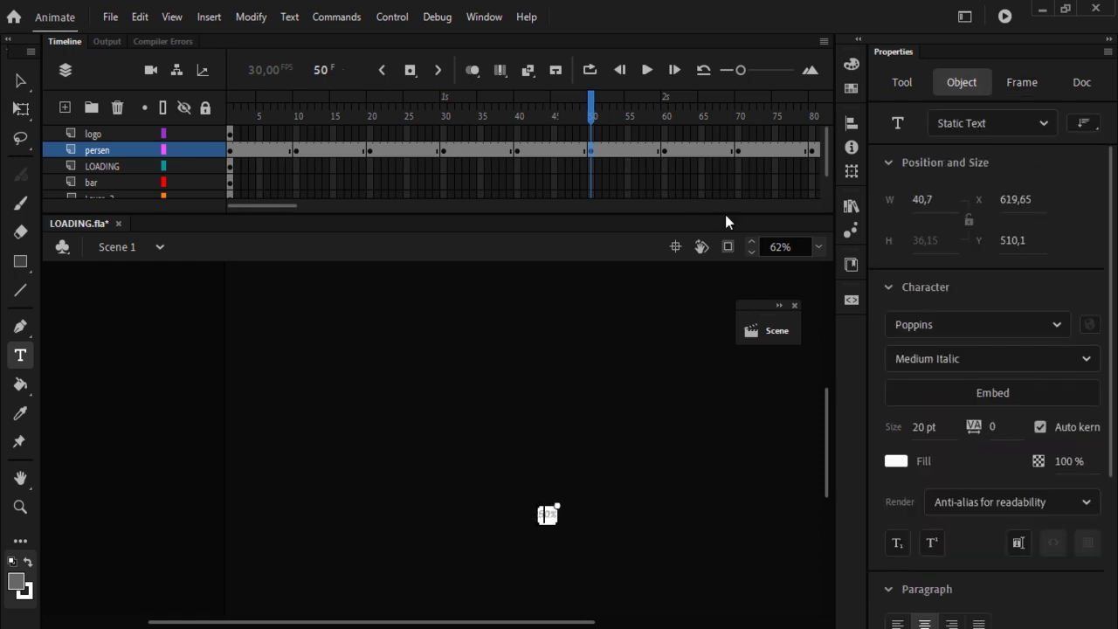
left_click(663, 153)
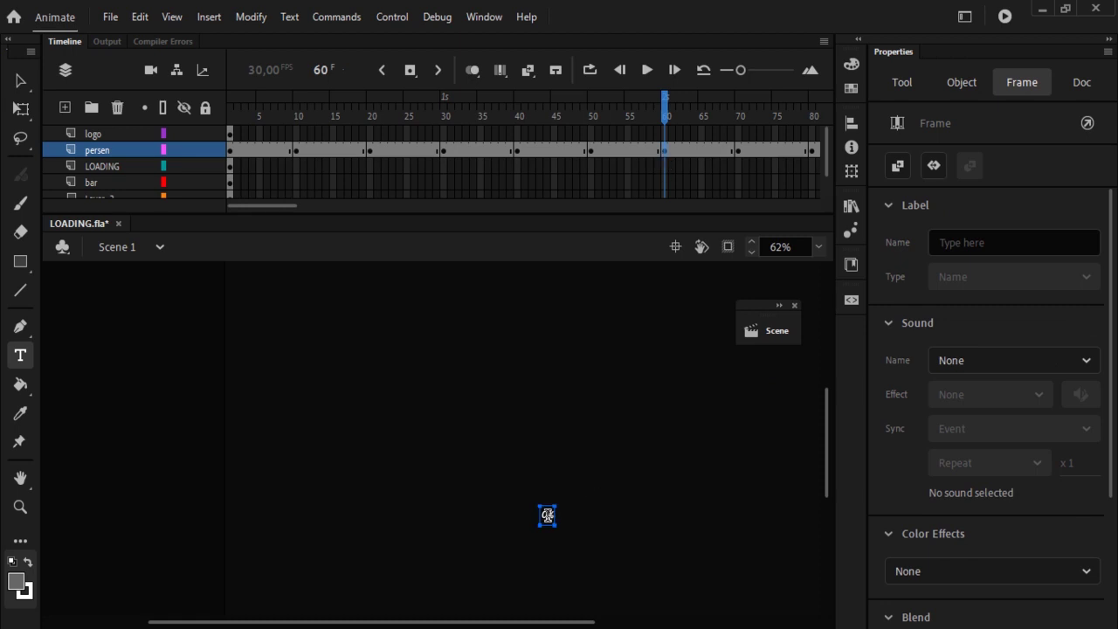
left_click(545, 513)
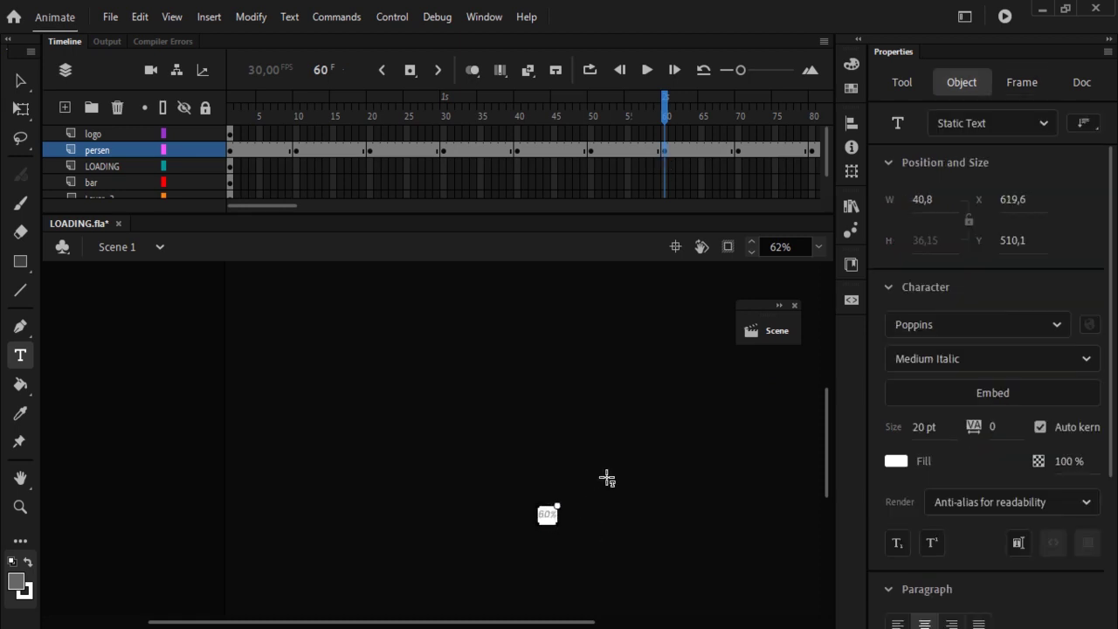
- Change the persen layer's percentage text to 70% at frame 70
left_click(736, 153)
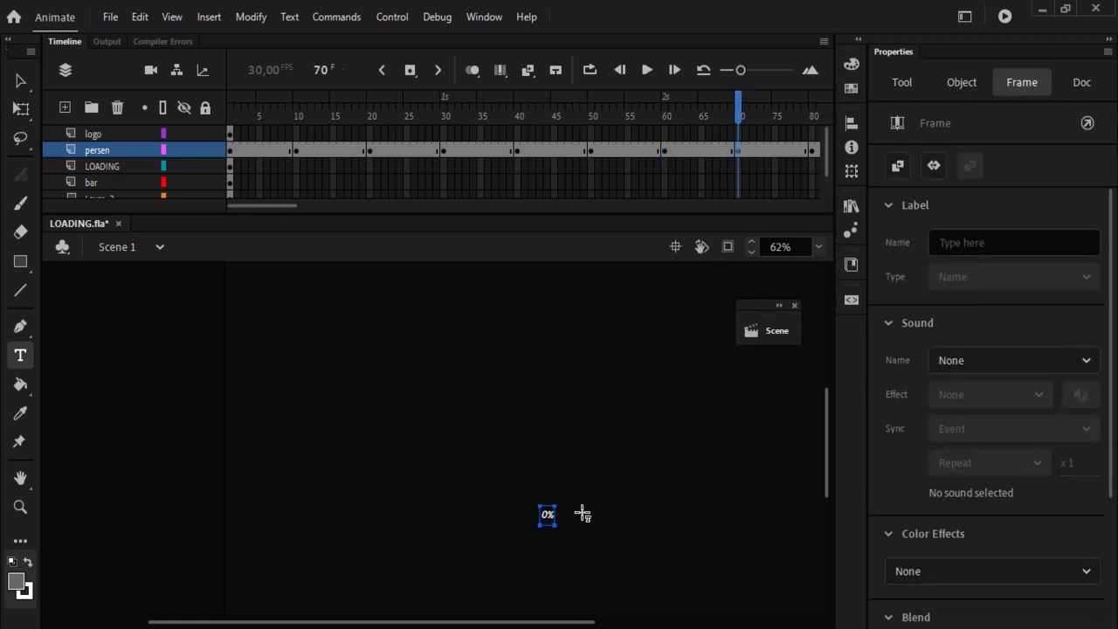
left_click(546, 516)
type("7")
scroll(582, 485, "up", 3)
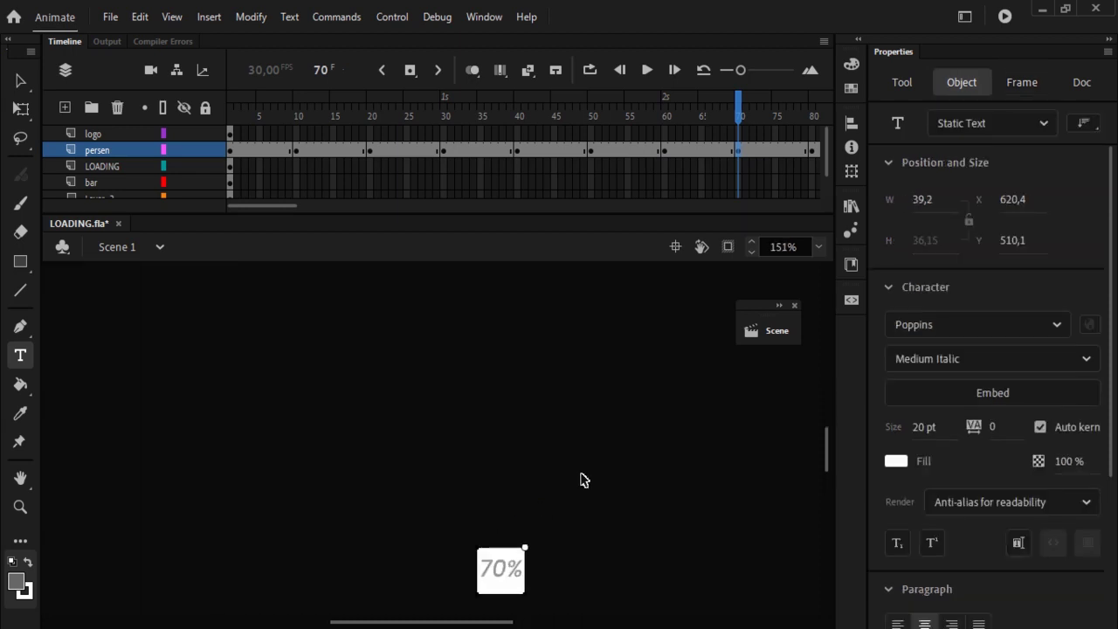
- Change the persen layer's percentage text to 80% at frame 80 and 90% at frame 90
scroll(585, 480, "down", 3)
left_click_drag(289, 206, 329, 217)
left_click(480, 153)
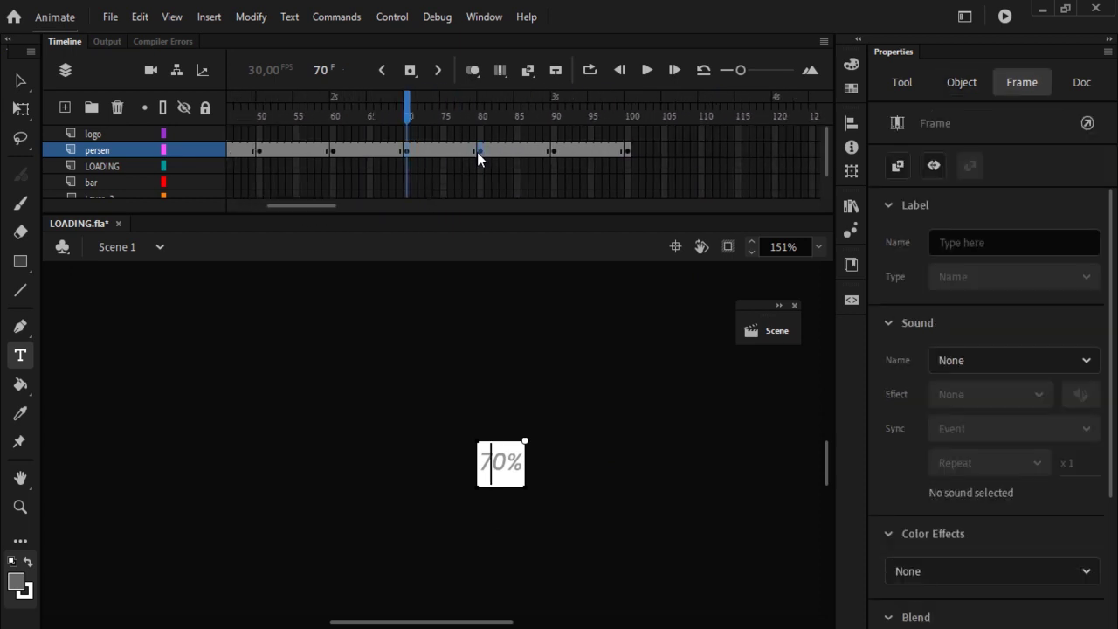
left_click(490, 464)
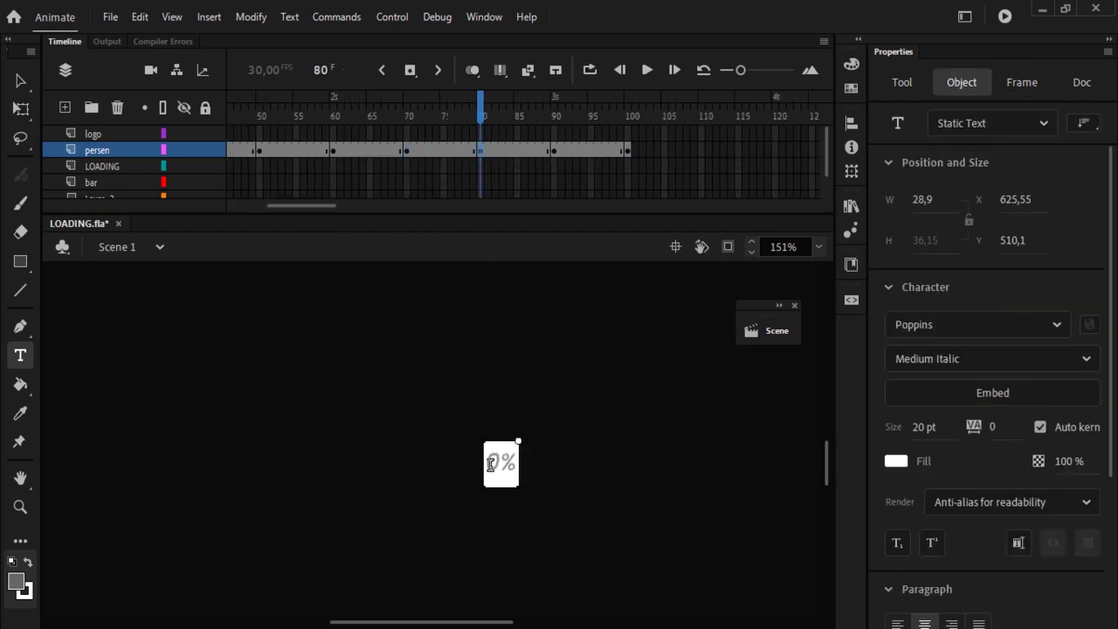
type("8")
left_click(554, 154)
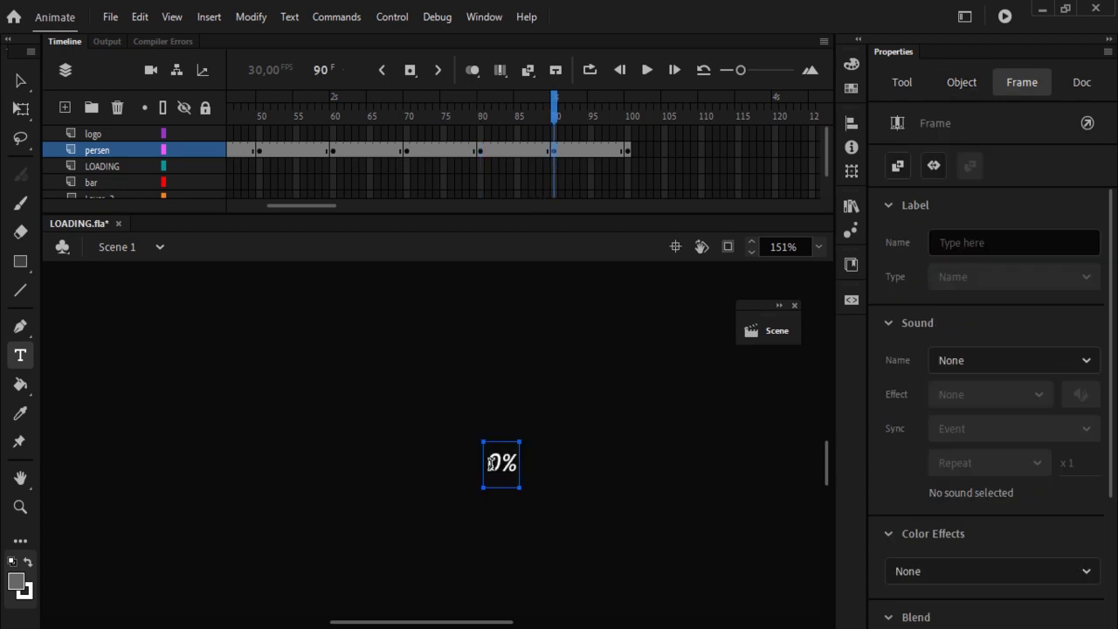
left_click(488, 464)
type("9")
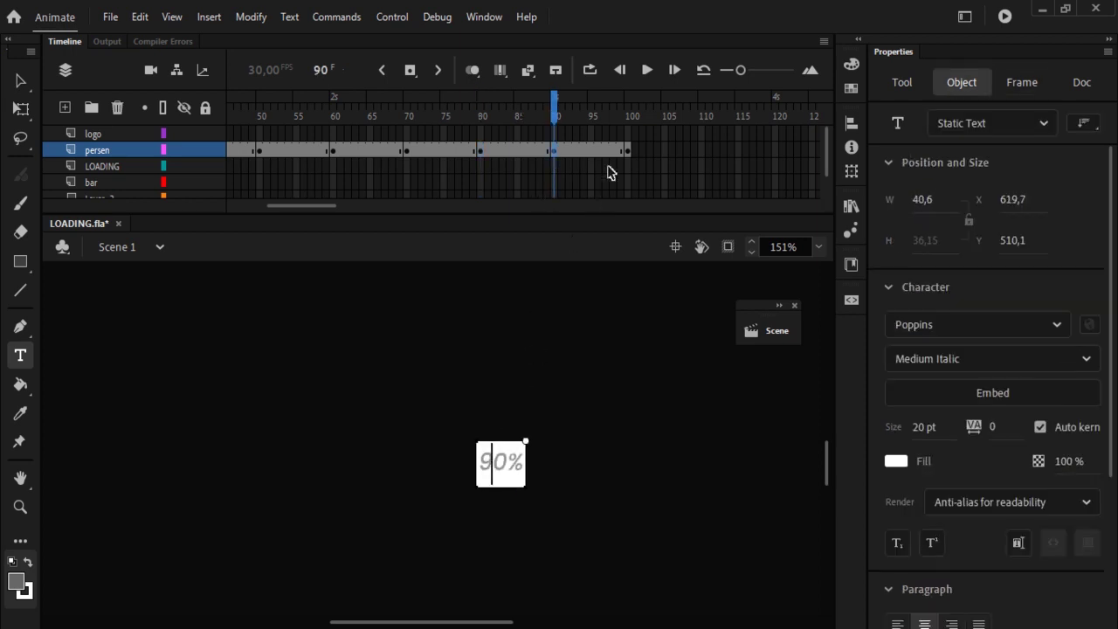
- Change the persen layer's percentage text to 100% at frame 100 and finish editing the text
left_click(627, 150)
left_click(493, 461)
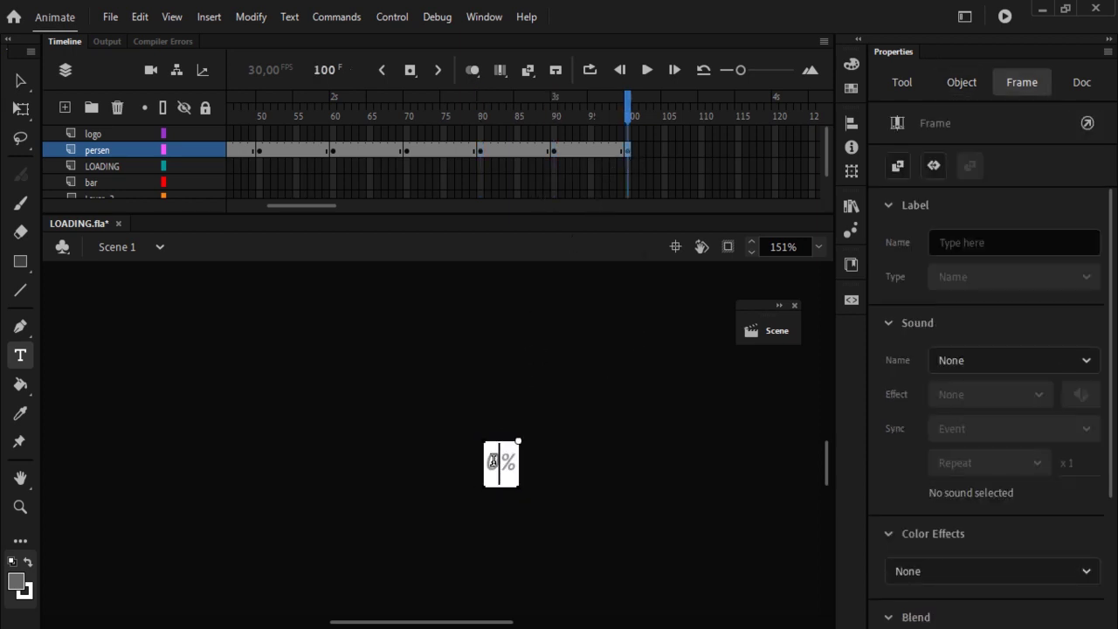
type("10")
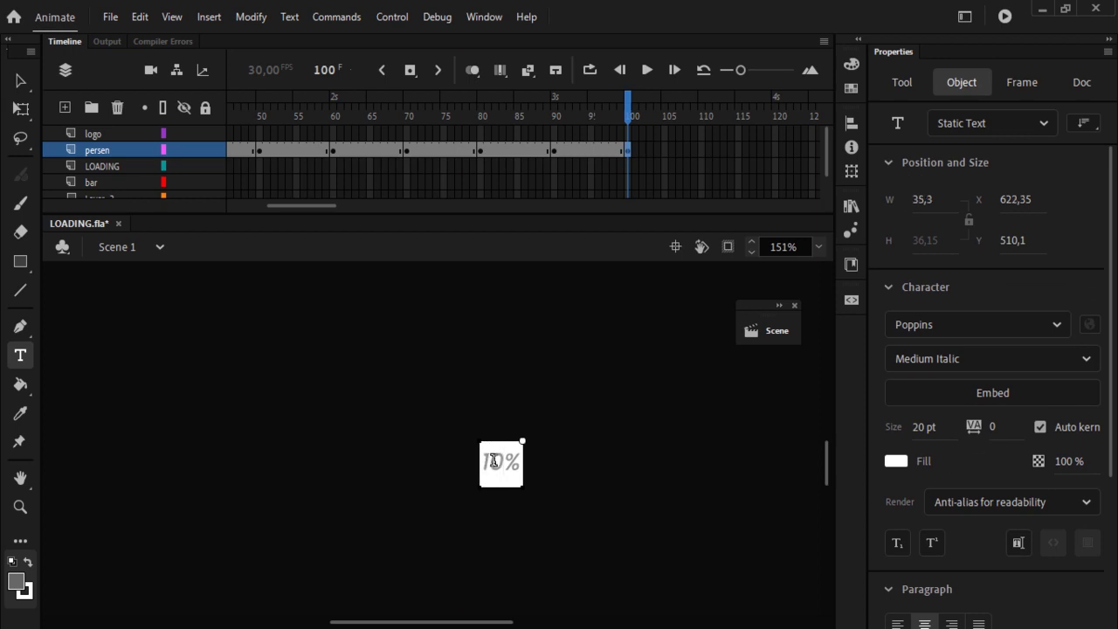
left_click(20, 81)
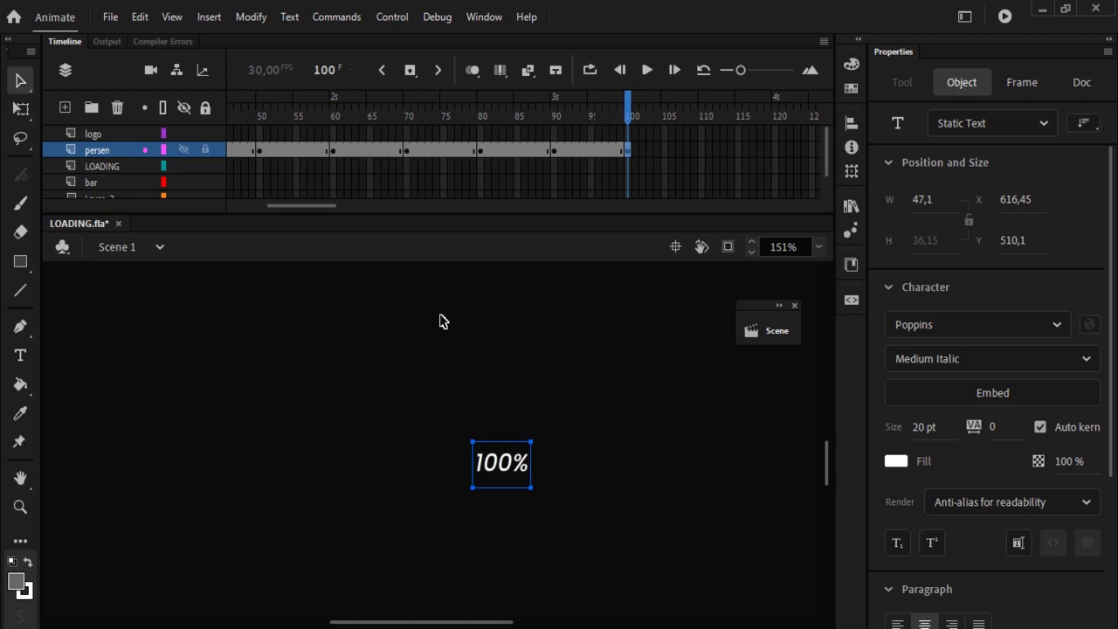
left_click_drag(308, 206, 231, 209)
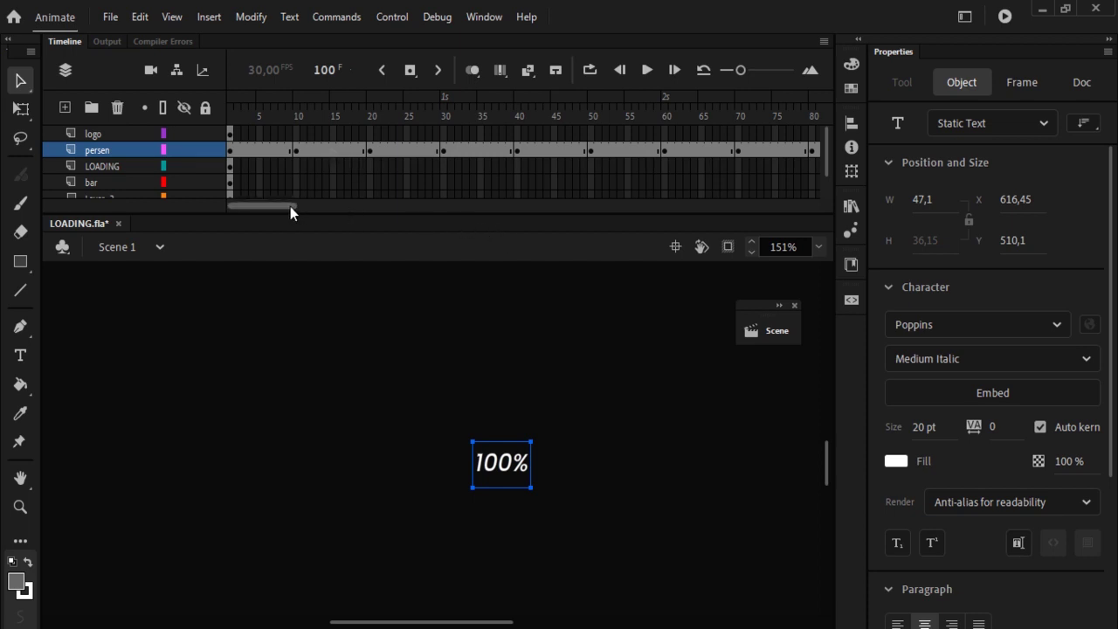
left_click_drag(290, 206, 269, 215)
- Extend the LOADING and logo layers to frame 100 by inserting a frame on each
left_click_drag(282, 200, 332, 206)
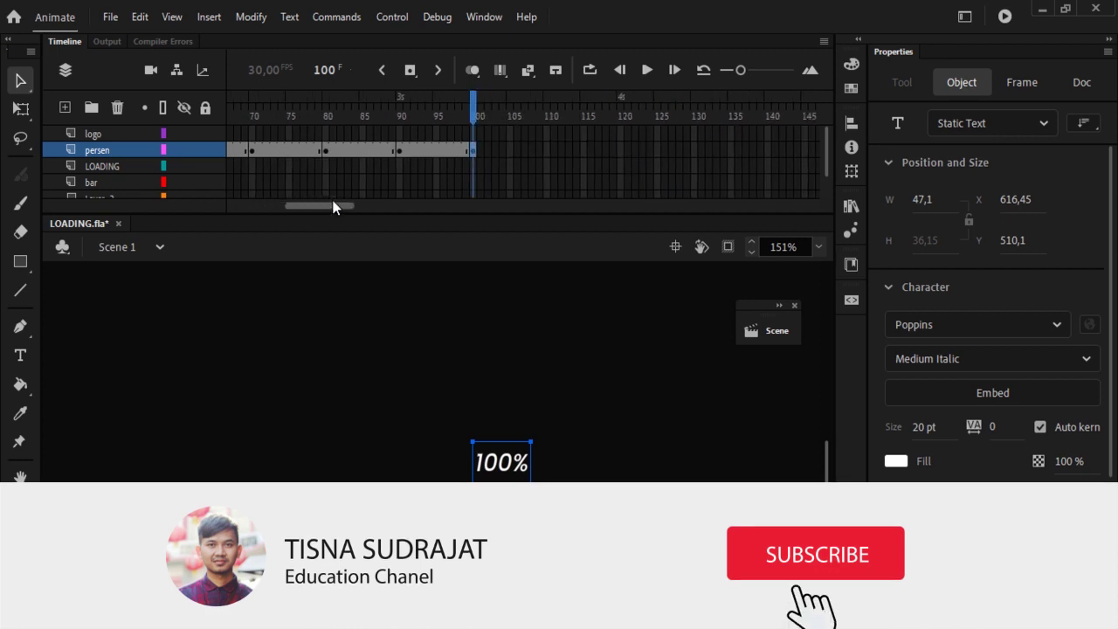
left_click(472, 169)
right_click(472, 169)
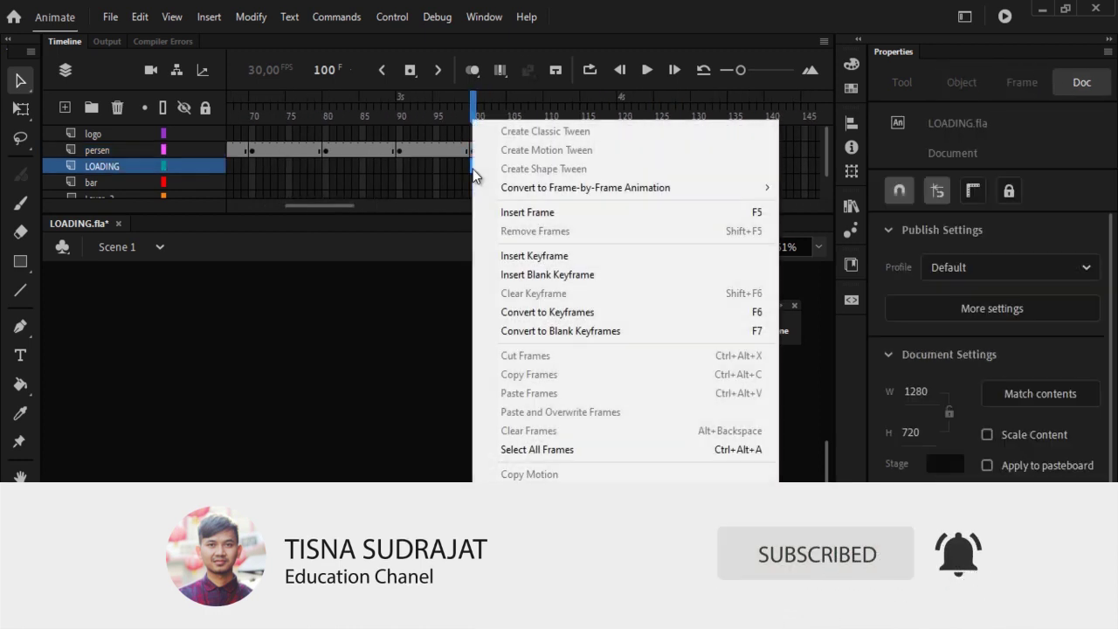
left_click(522, 211)
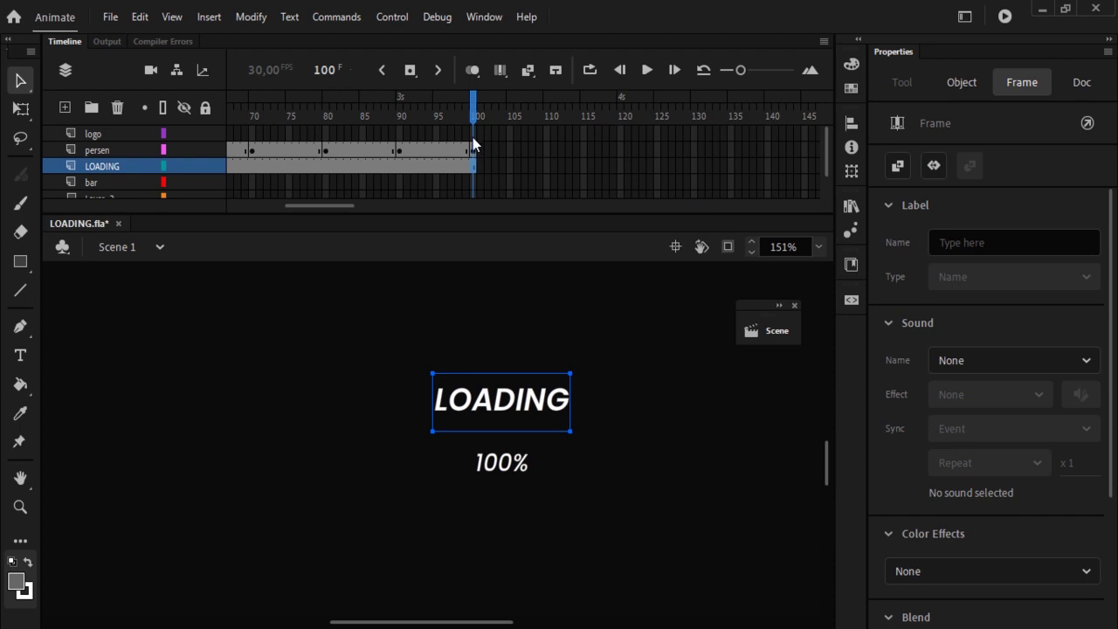
right_click(473, 137)
left_click(526, 207)
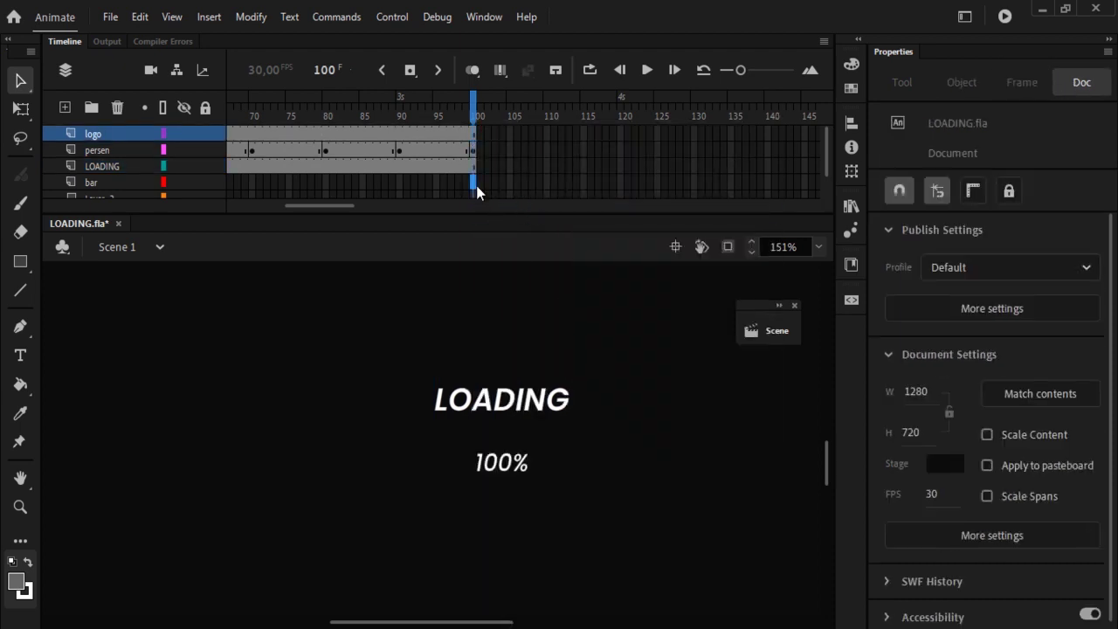
- Extend the bar layer and Layer_3 to frame 100 by inserting a frame on each
right_click(475, 183)
left_click(515, 215)
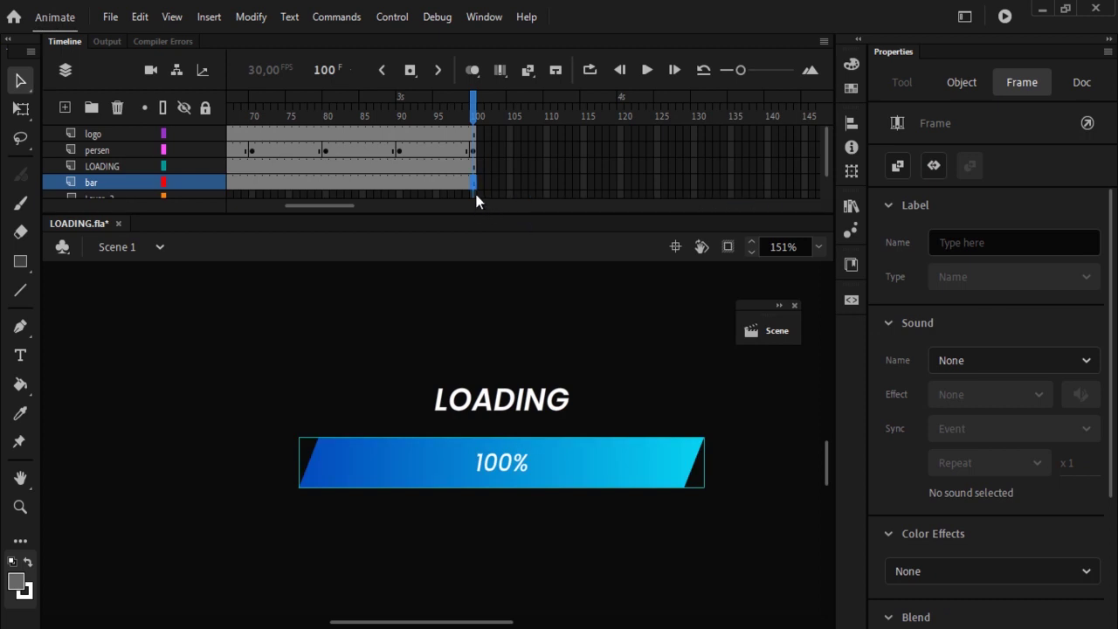
right_click(475, 195)
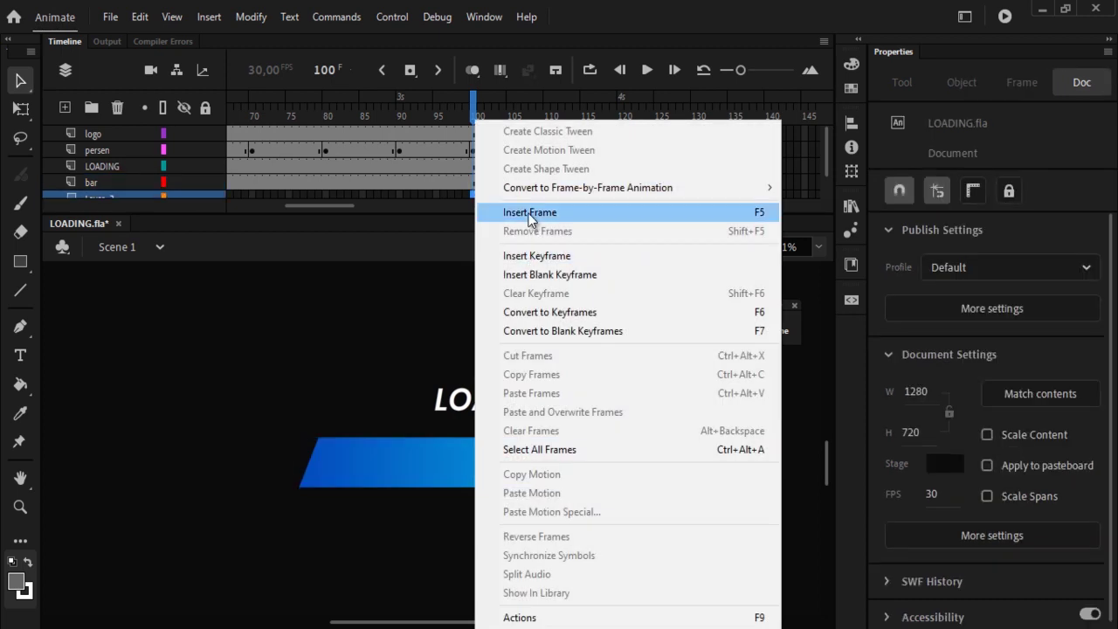
left_click(528, 218)
left_click(608, 354)
scroll(610, 353, "down", 2)
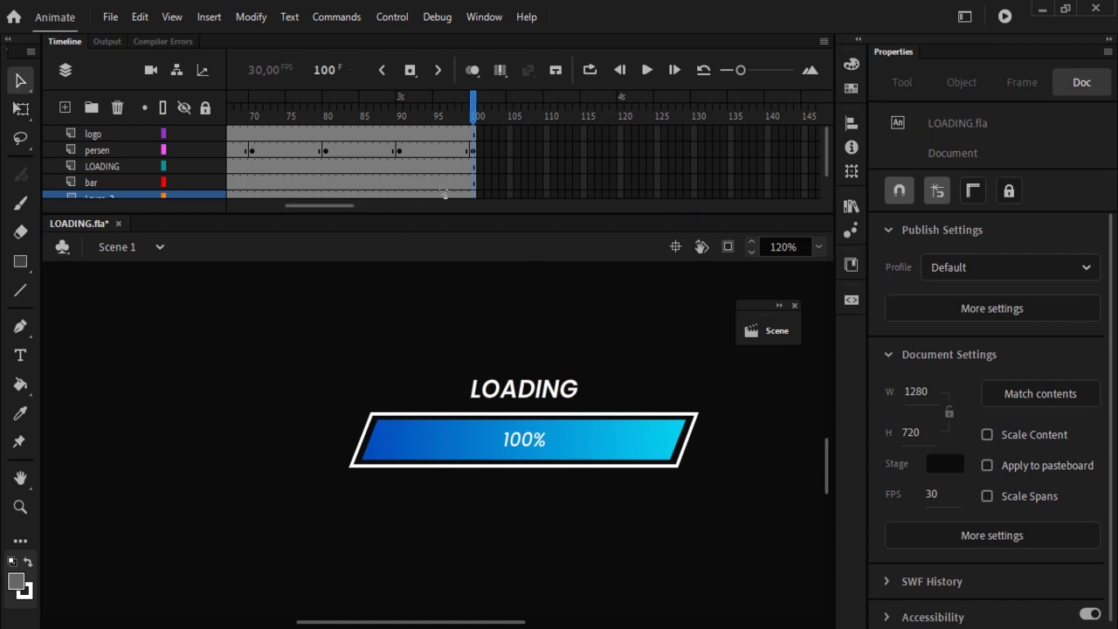
- Extend Layer_1, which holds the copyright text, to frame 100 by inserting a frame
left_click_drag(349, 206, 335, 206)
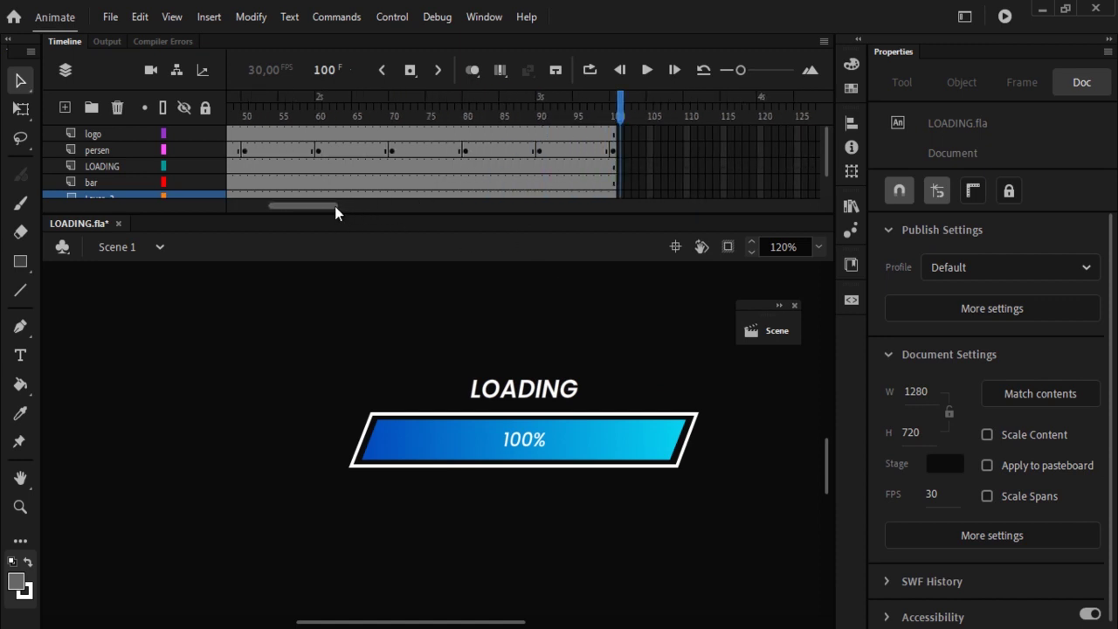
scroll(489, 354, "down", 2)
scroll(497, 355, "down", 2)
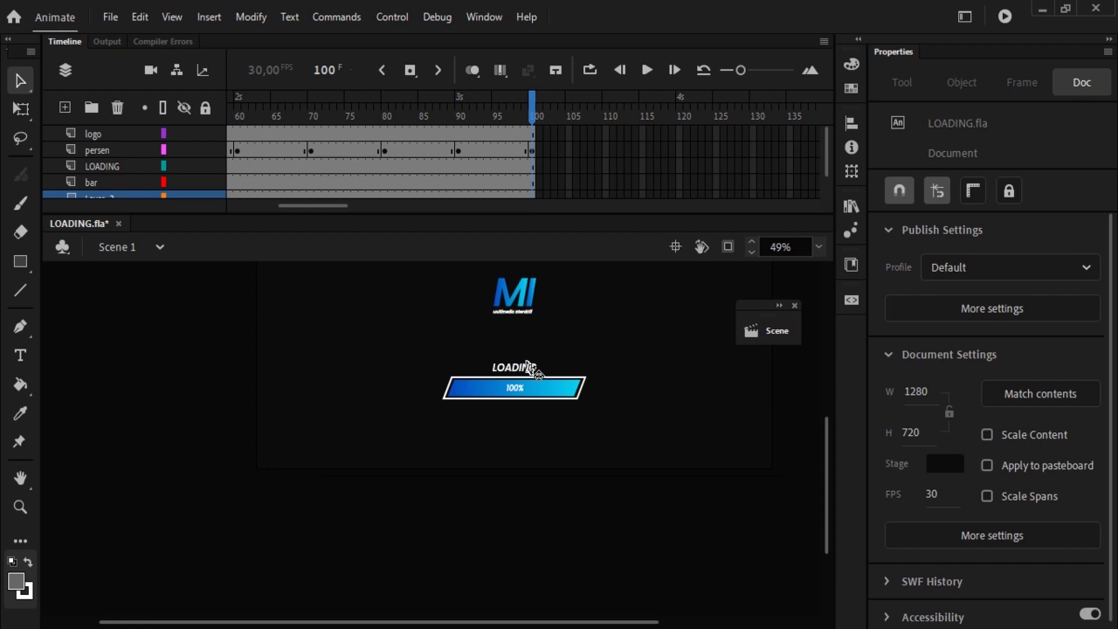
scroll(572, 186, "down", 2)
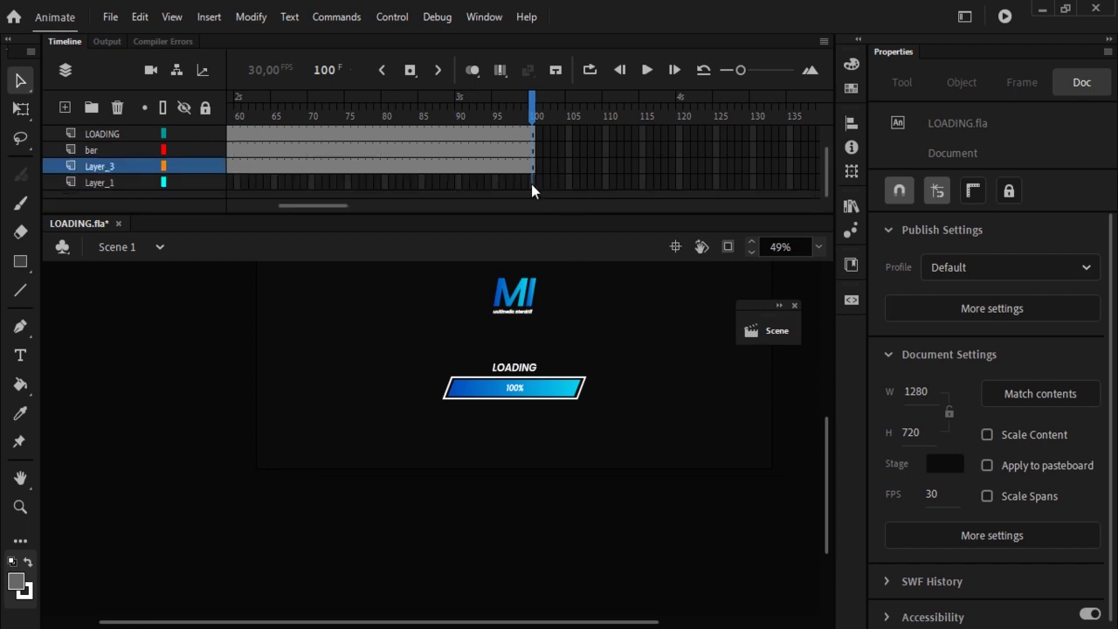
right_click(531, 184)
left_click(583, 217)
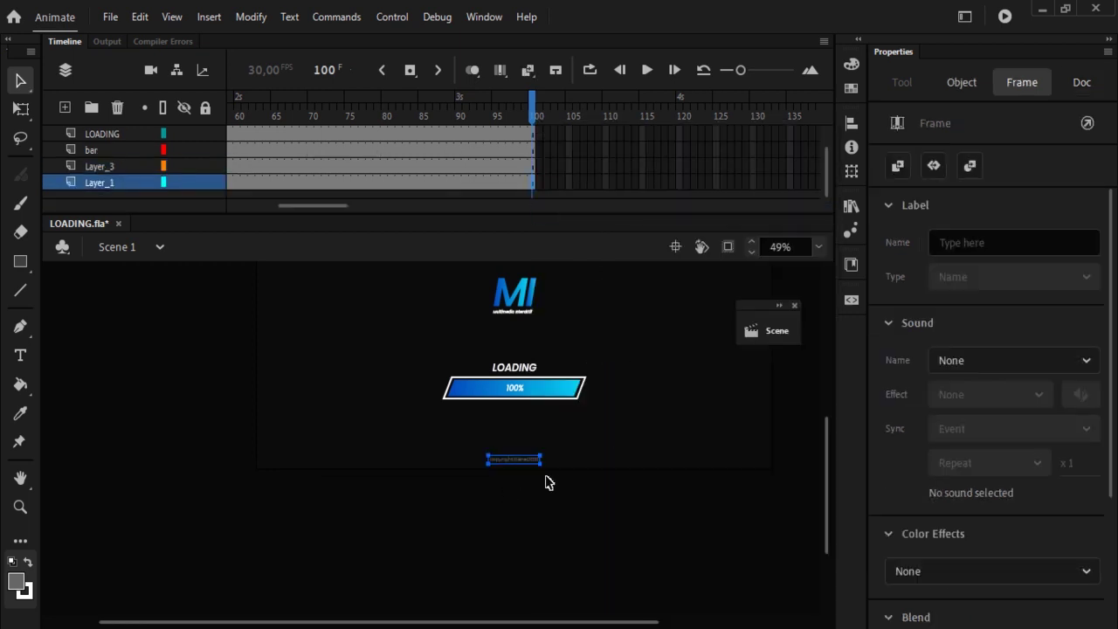
left_click(579, 486)
scroll(531, 491, "up", 2)
scroll(535, 490, "down", 2)
scroll(539, 437, "up", 3)
scroll(543, 429, "down", 2)
scroll(552, 425, "up", 1)
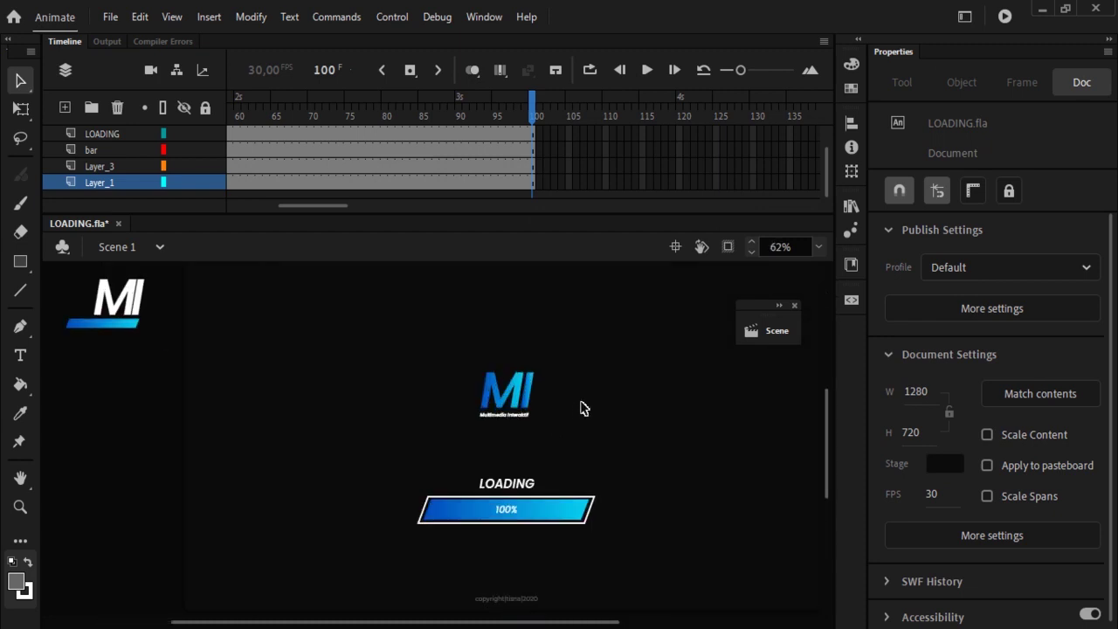
- Insert a keyframe at frame 15 of the logo layer and create a classic tween between frames 1 and 15
left_click_drag(326, 204, 329, 204)
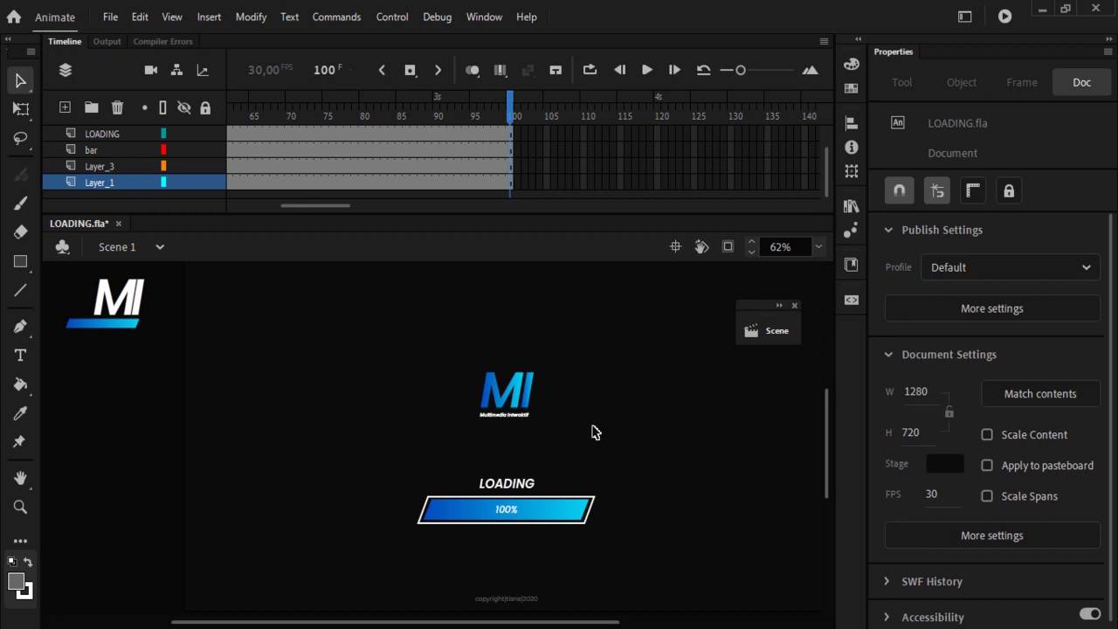
left_click_drag(314, 207, 195, 183)
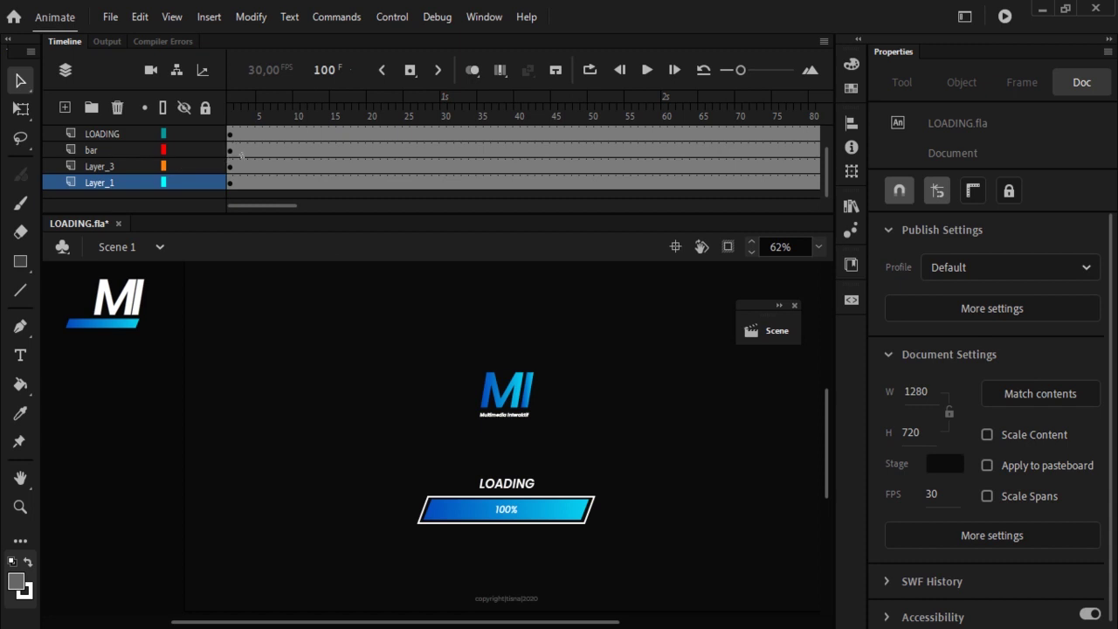
left_click(231, 167)
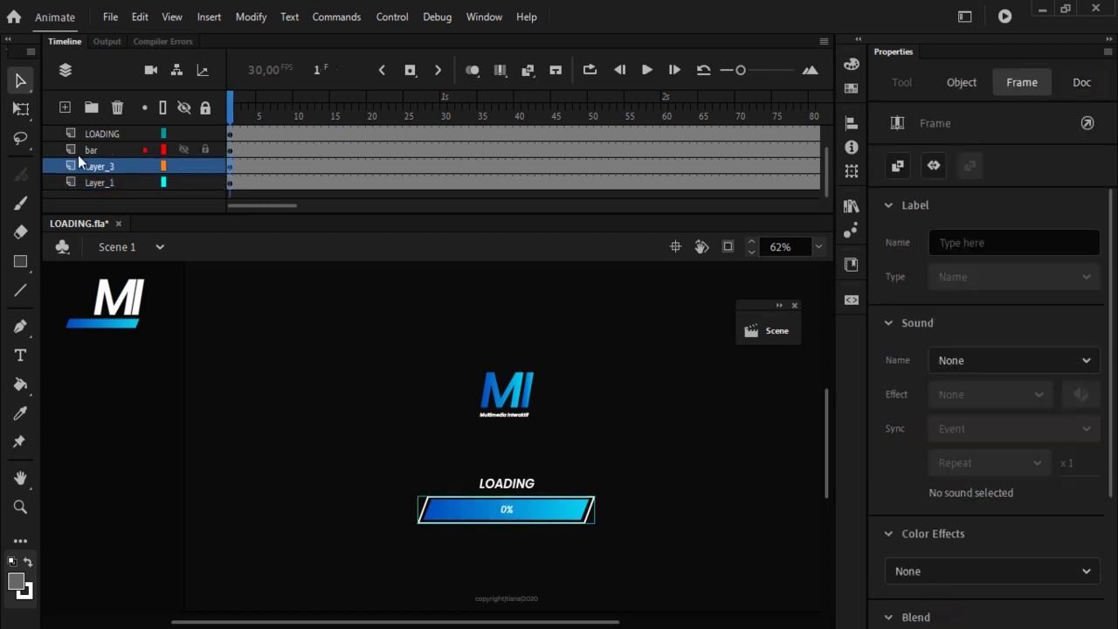
scroll(111, 171, "up", 2)
left_click(115, 137)
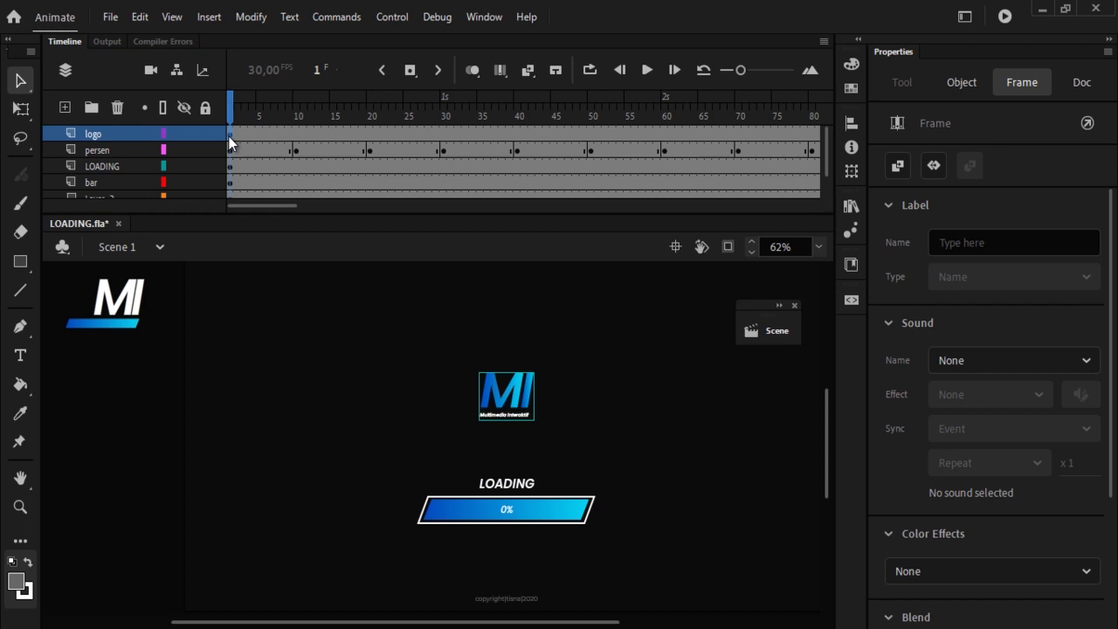
right_click(331, 136)
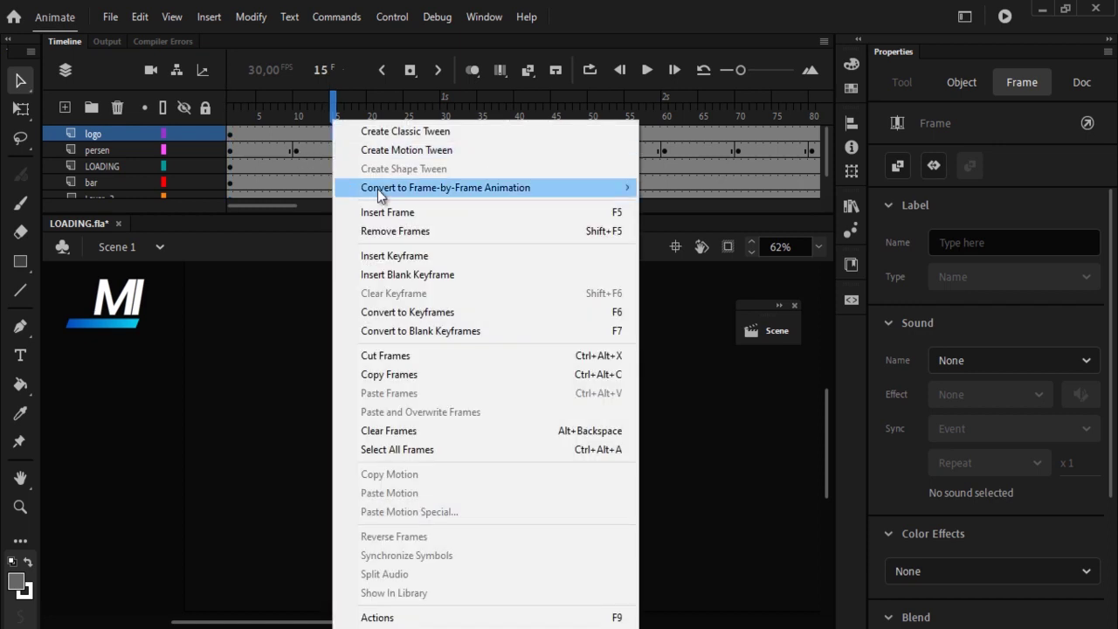
left_click(416, 255)
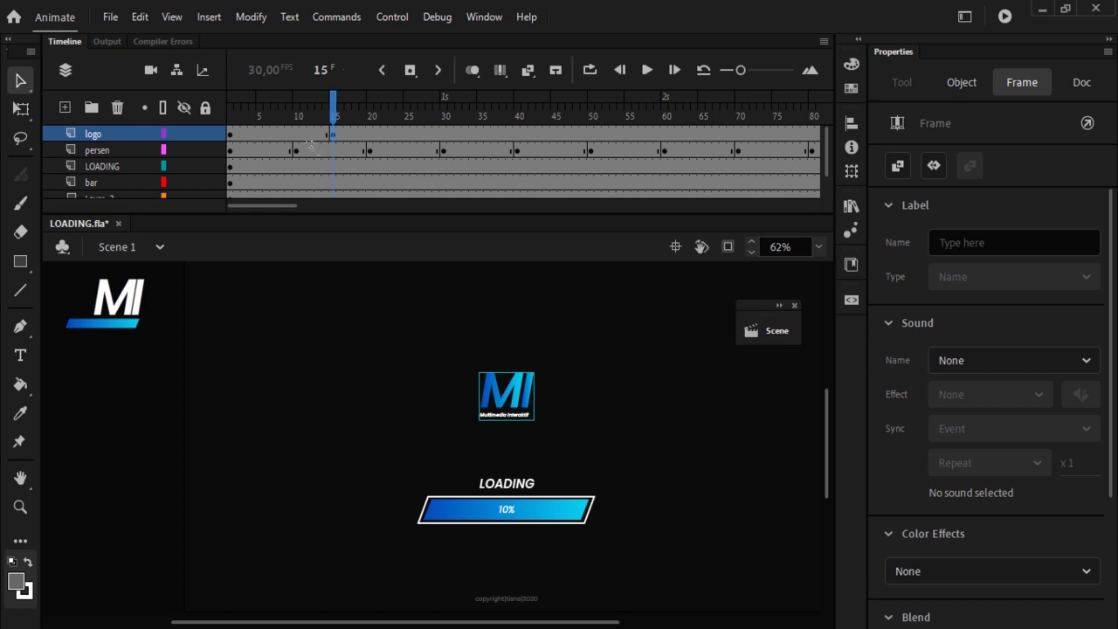
right_click(305, 137)
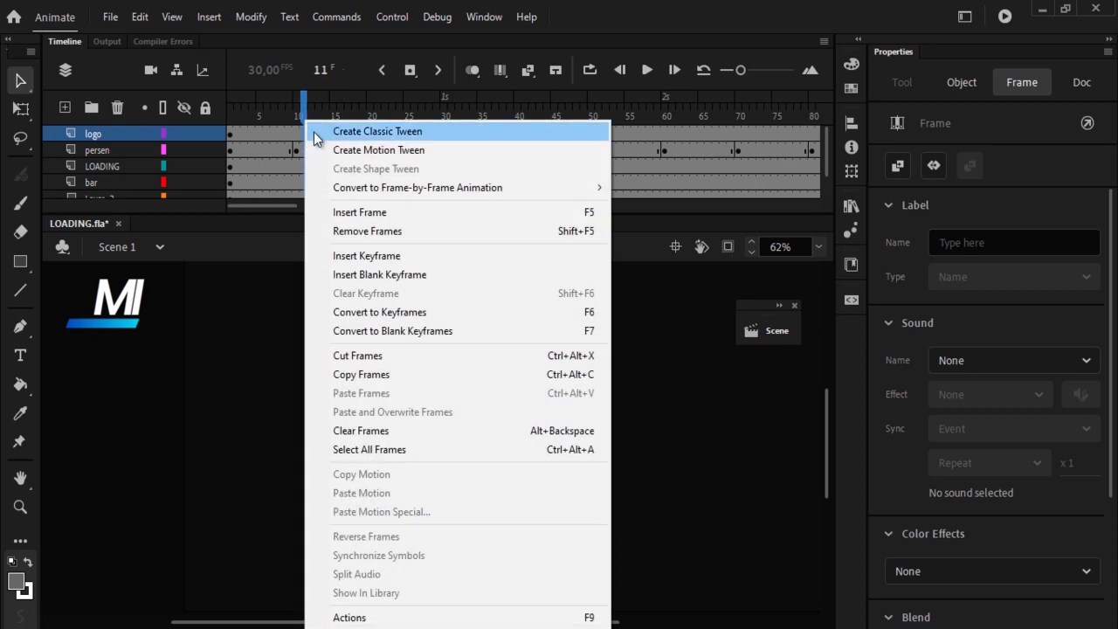
left_click(364, 131)
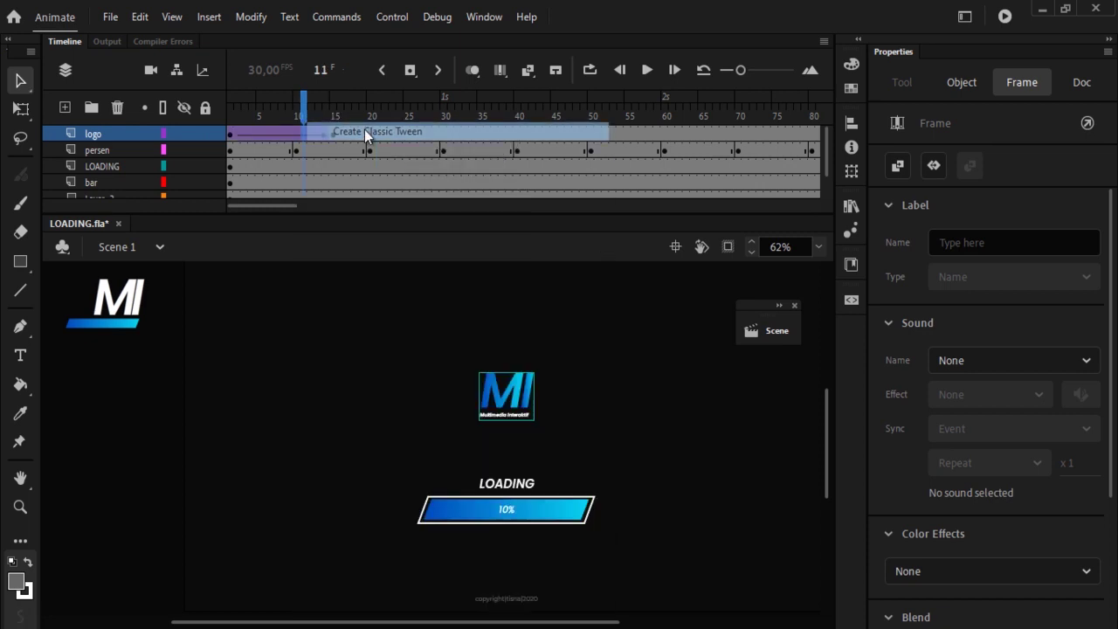
- Insert an additional keyframe at frame 10 inside the logo layer's classic tween
left_click(296, 134)
right_click(296, 135)
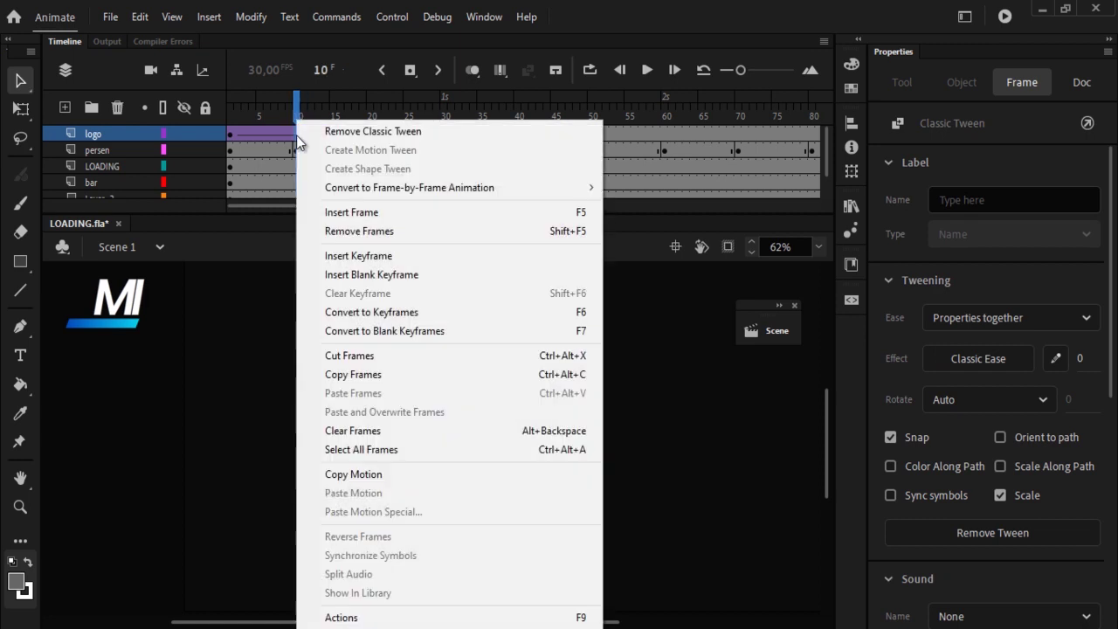
left_click(377, 256)
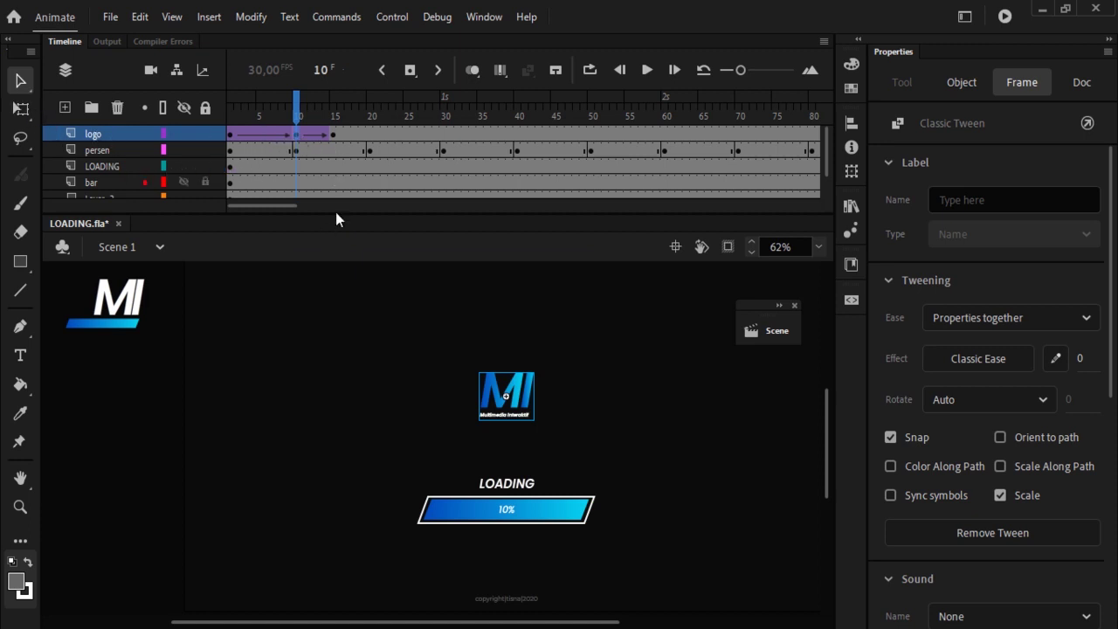
left_click(334, 137)
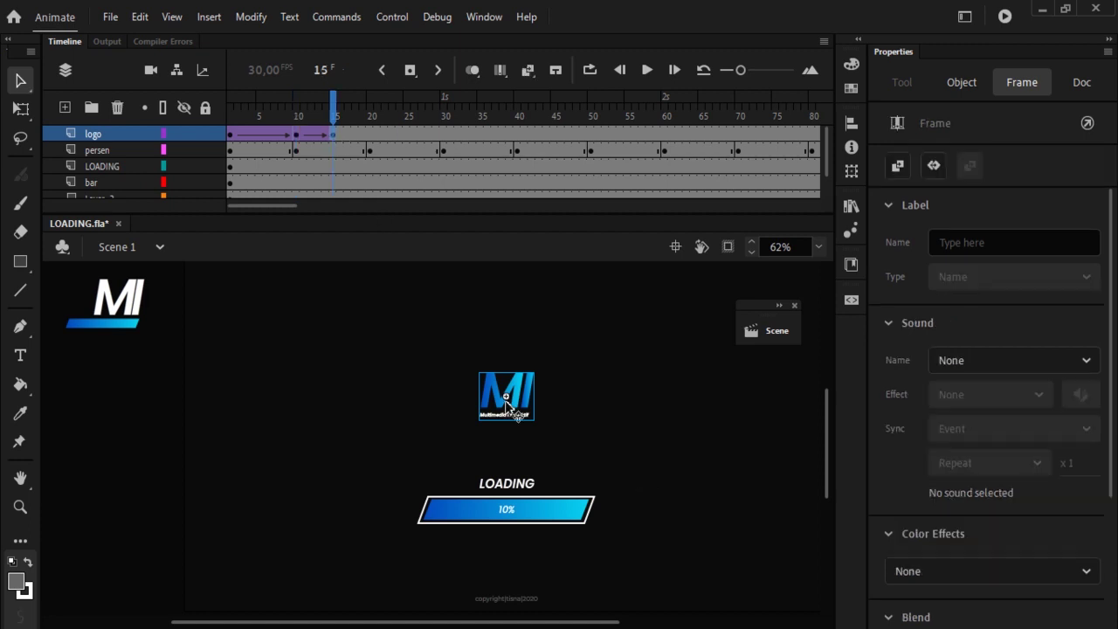
- Scale the logo at frame 1 down around its centre to about 43 by 37 px with Free Transform
left_click(232, 138)
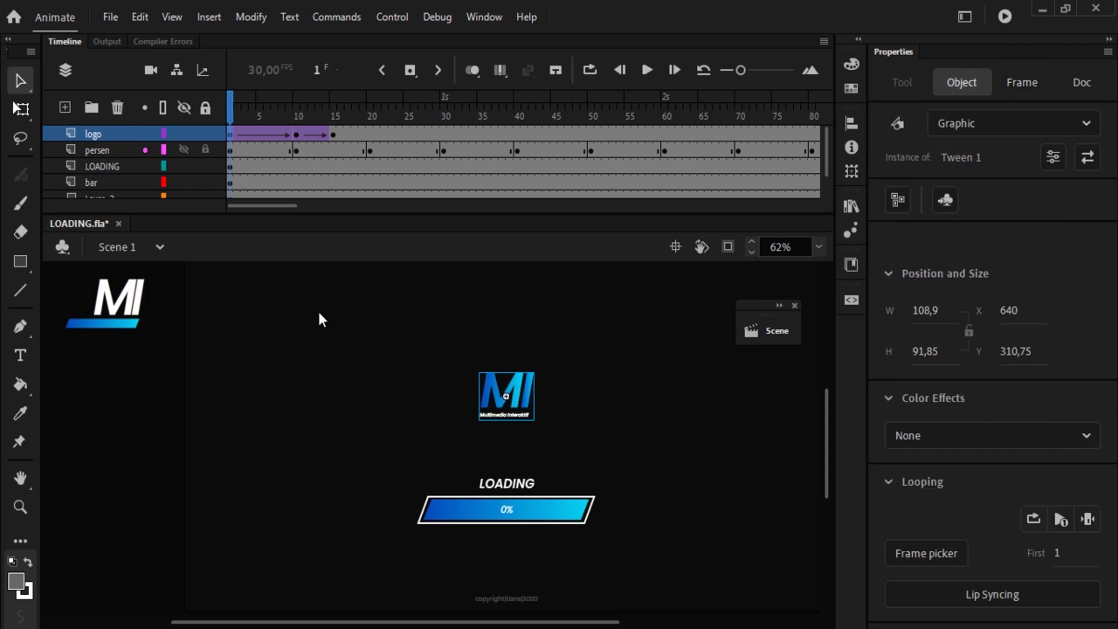
key("q")
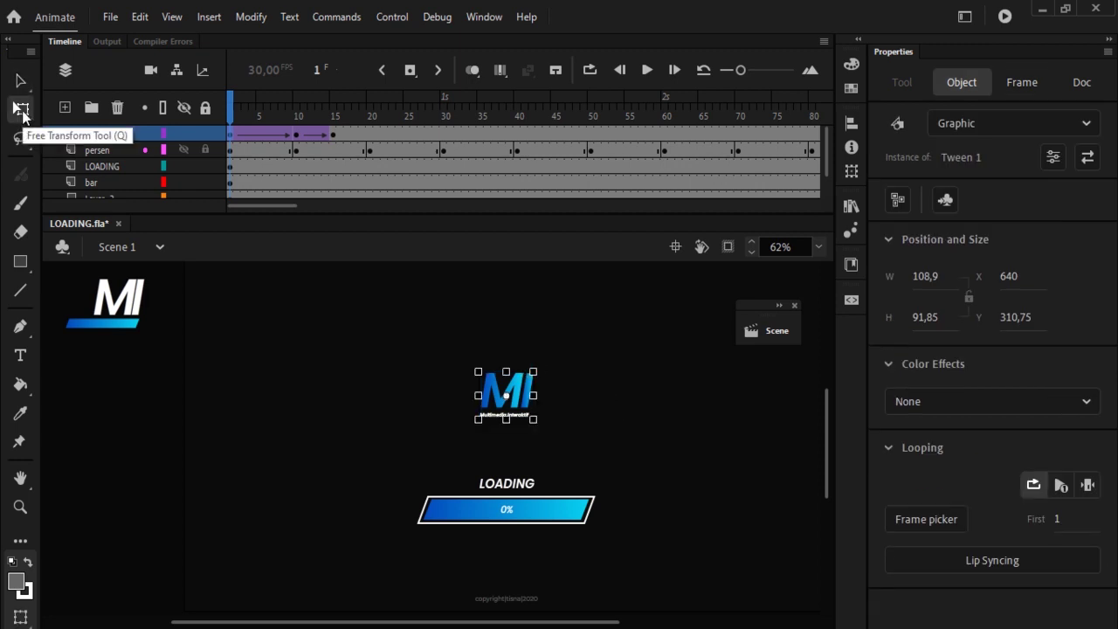
left_click_drag(534, 372, 522, 379)
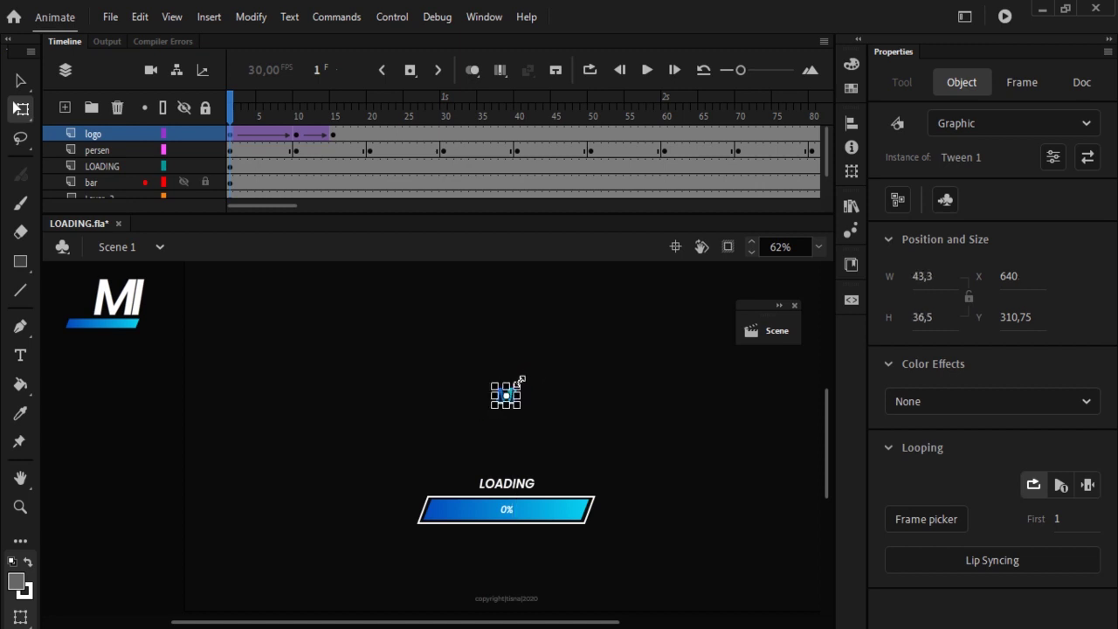
- Set the logo's alpha to 0% at frame 1 and enlarge it around its centre to about 186 by 157 px at frame 10
left_click(948, 401)
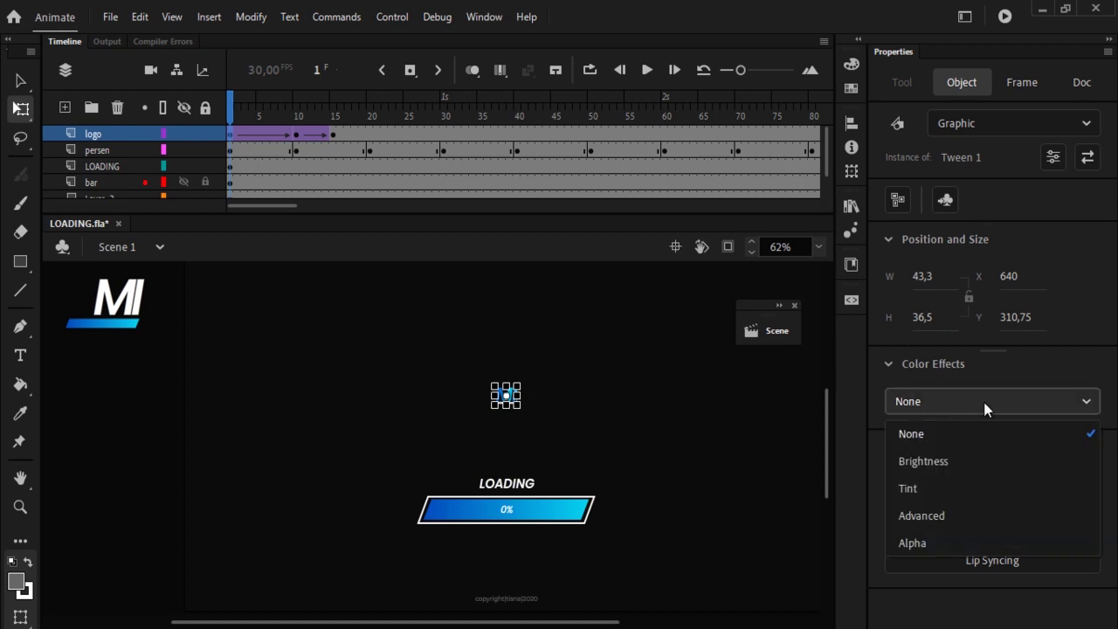
left_click(963, 544)
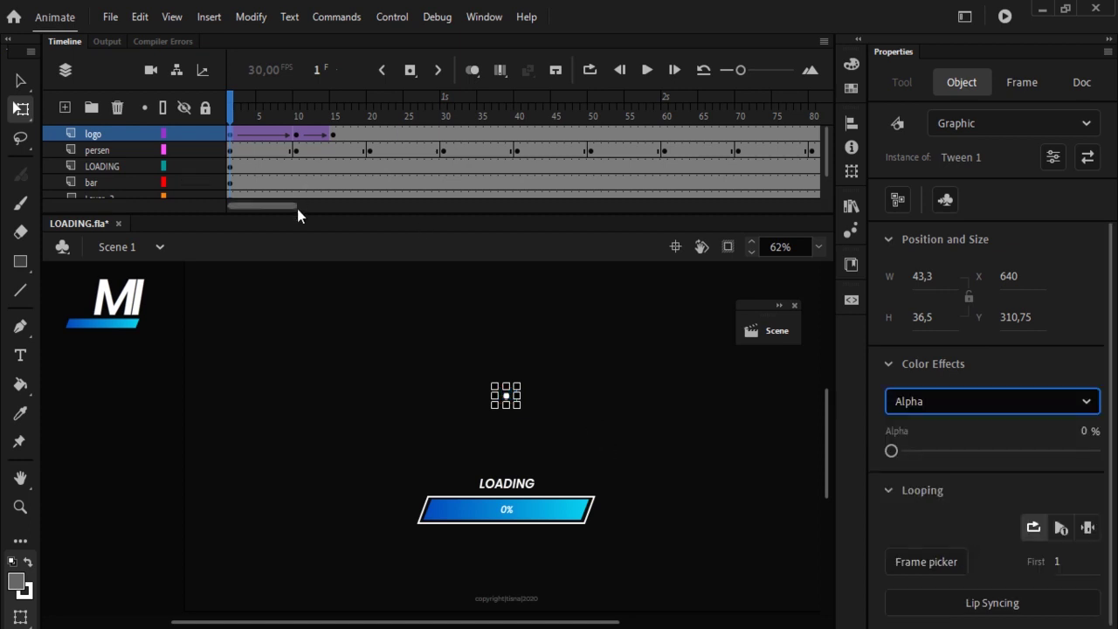
left_click(297, 135)
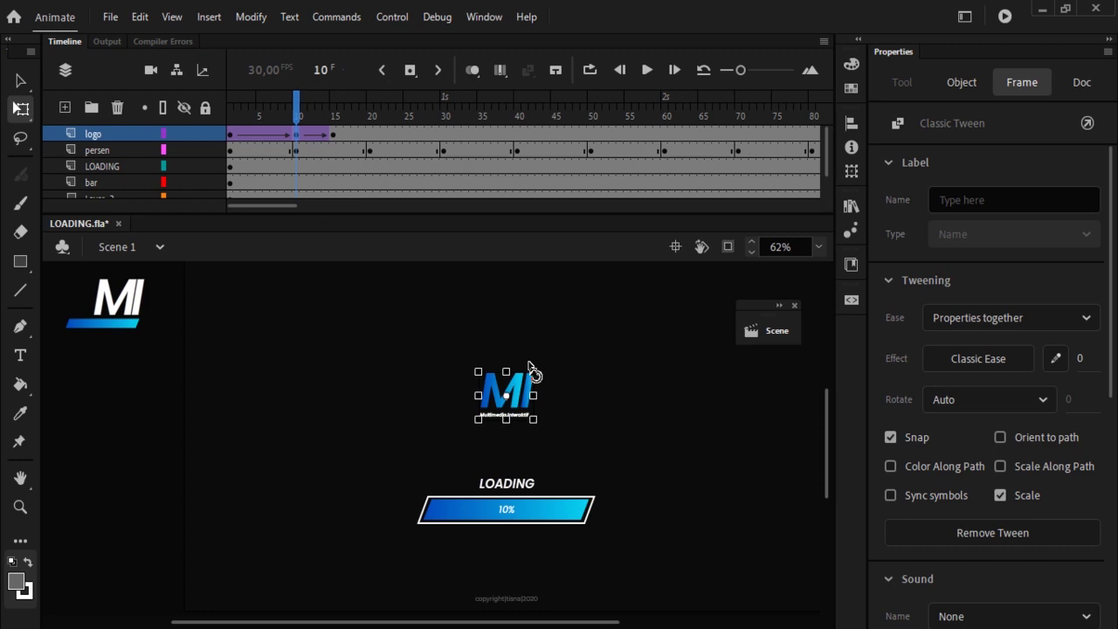
left_click_drag(536, 372, 557, 351)
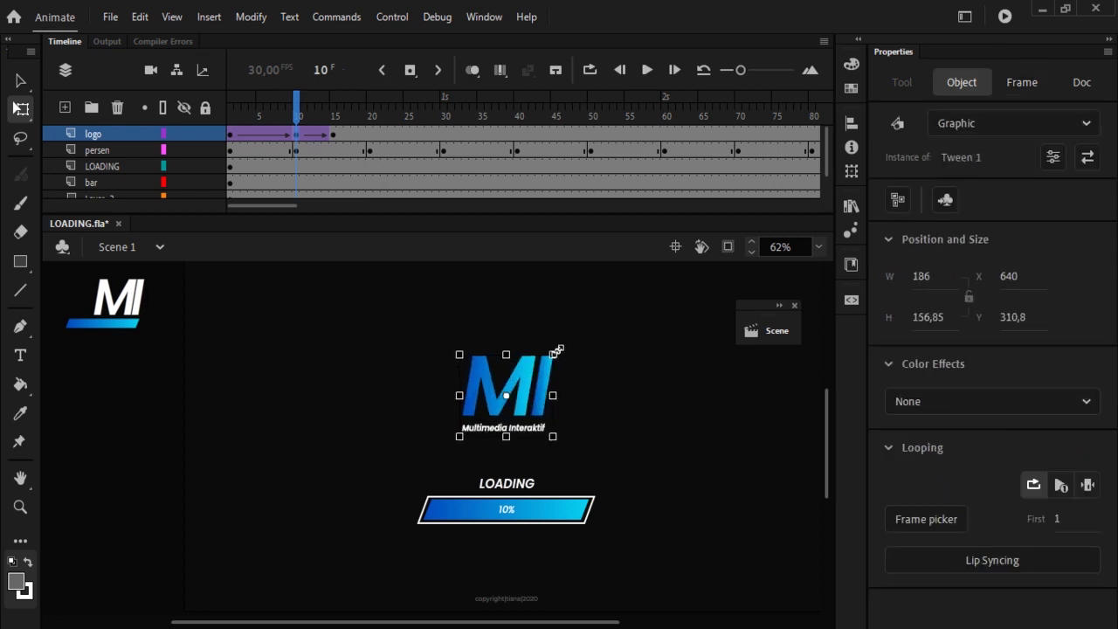
- Play back the timeline from frame 1 and scrub through frames 1 to 15 to check the logo's entrance
left_click(336, 133)
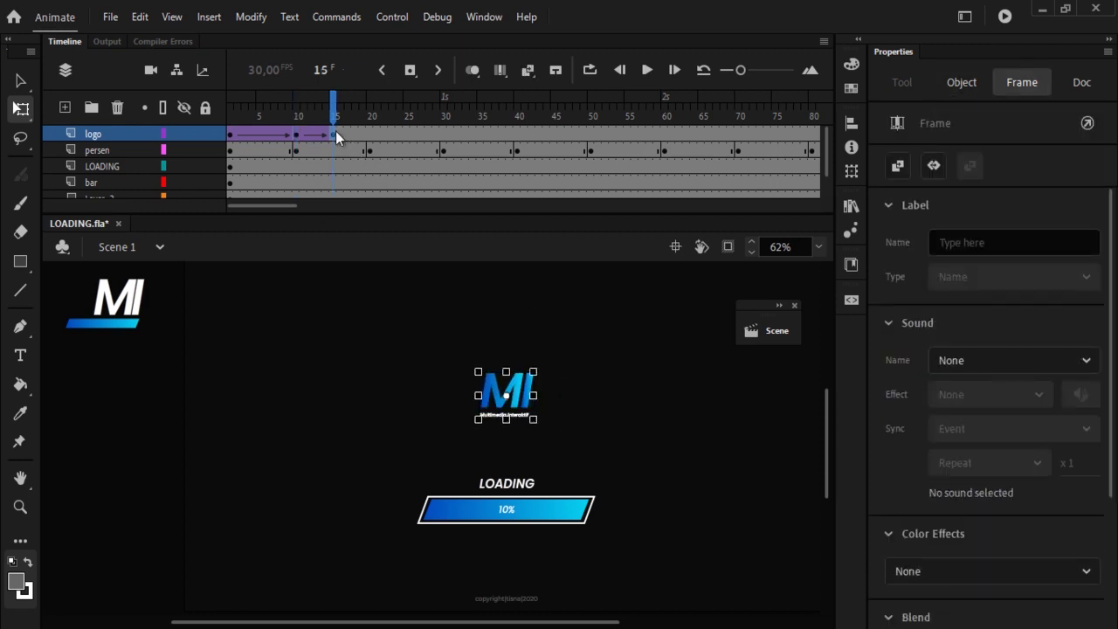
left_click_drag(331, 114, 230, 114)
left_click(674, 332)
key("Return")
key("Return")
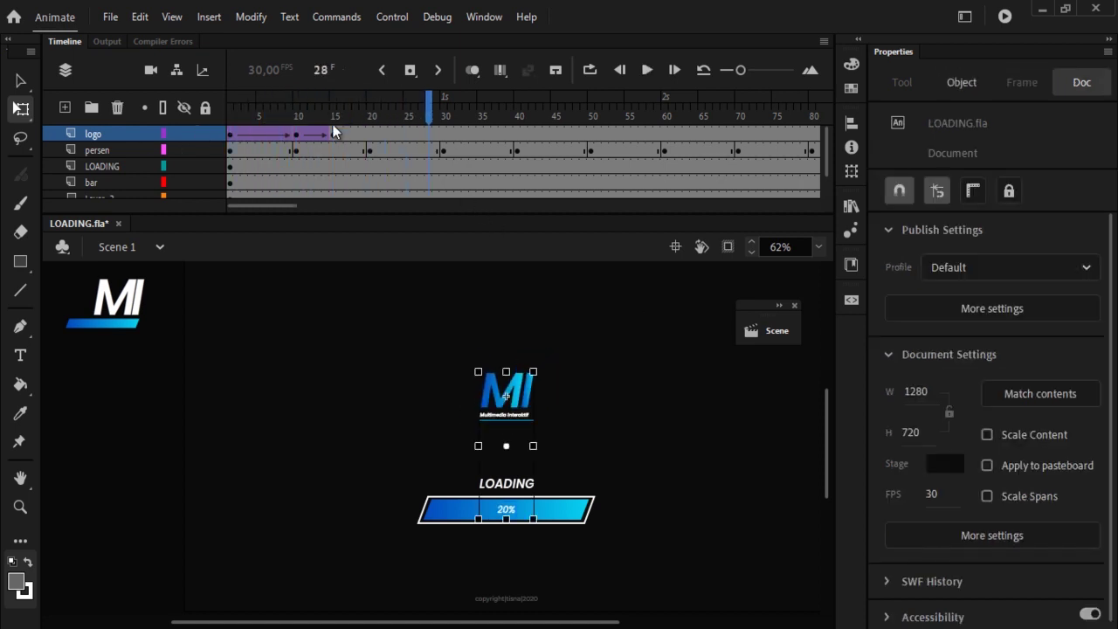
left_click_drag(315, 122, 244, 124)
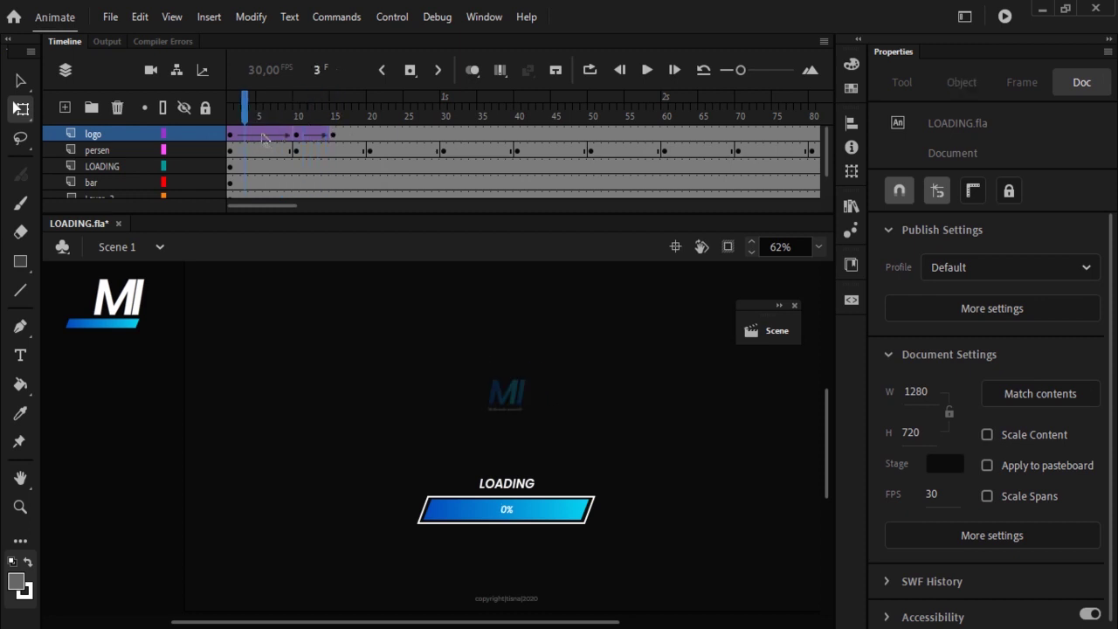
- Set the ease of both logo tween spans, before and after frame 10, to Classic Ease-Out 100
left_click(305, 135)
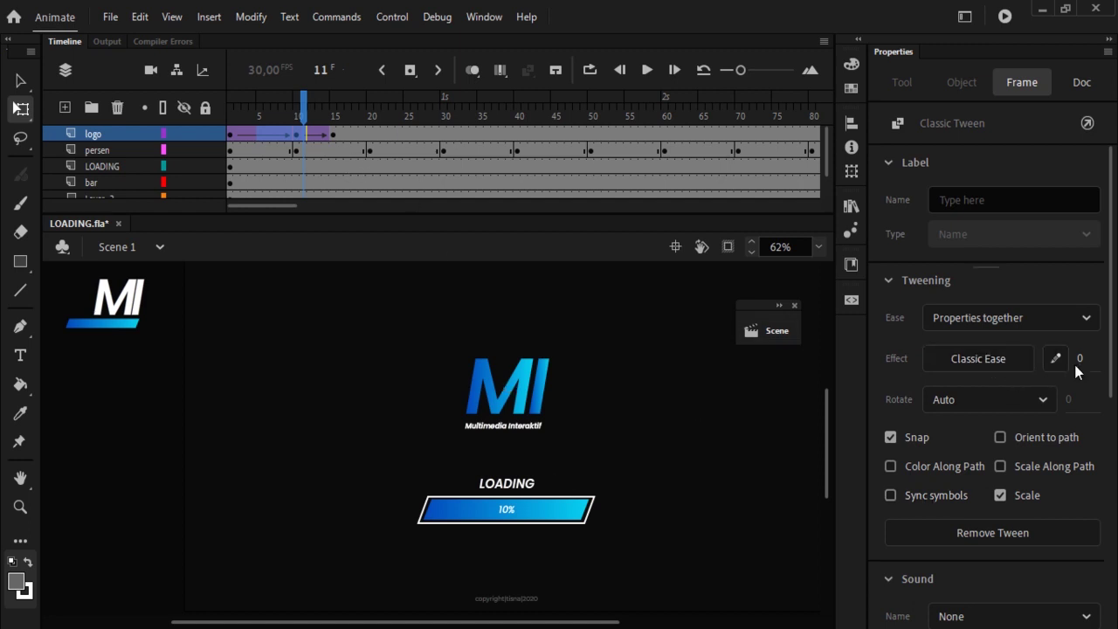
left_click_drag(1079, 363, 1117, 363)
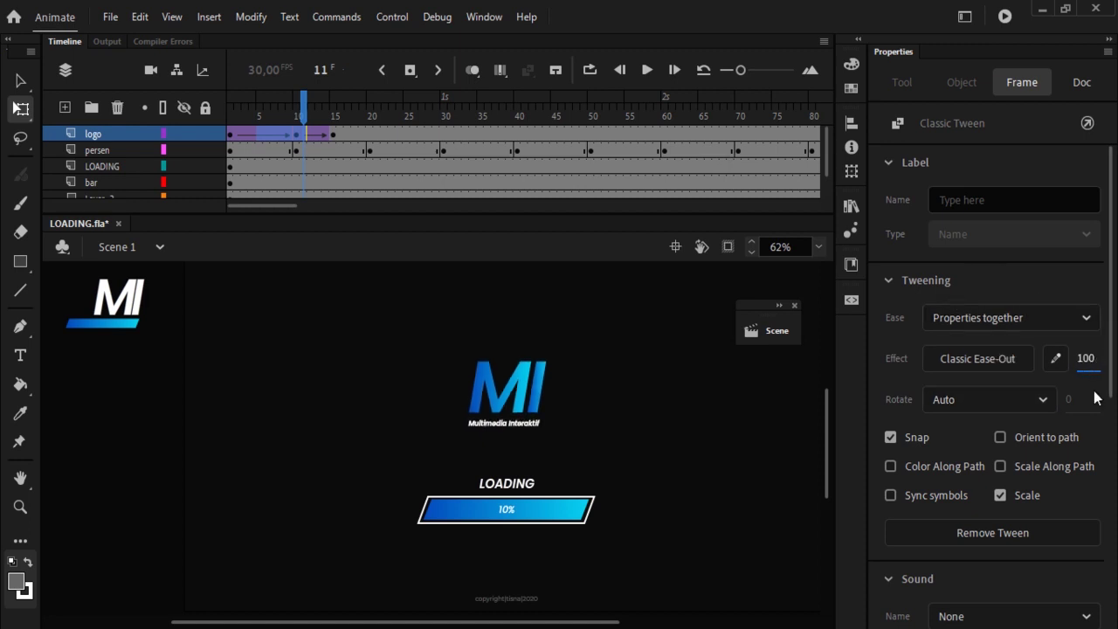
left_click(282, 136)
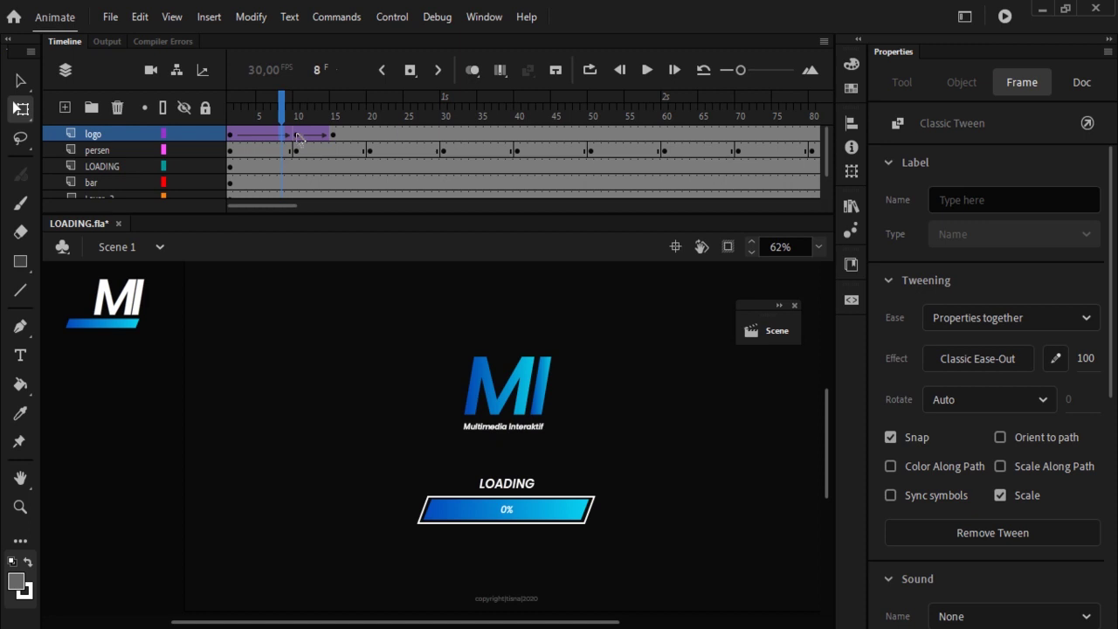
left_click(311, 136)
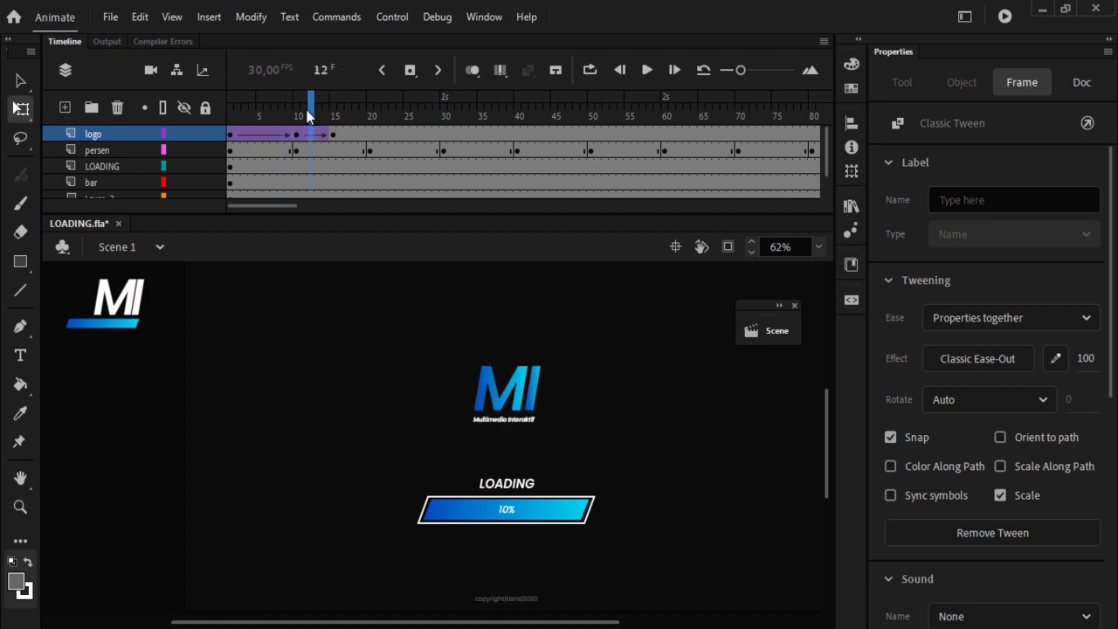
- Replay the timeline from frame 1 and examine both logo tween spans to check the eased entrance
left_click_drag(315, 103, 205, 109)
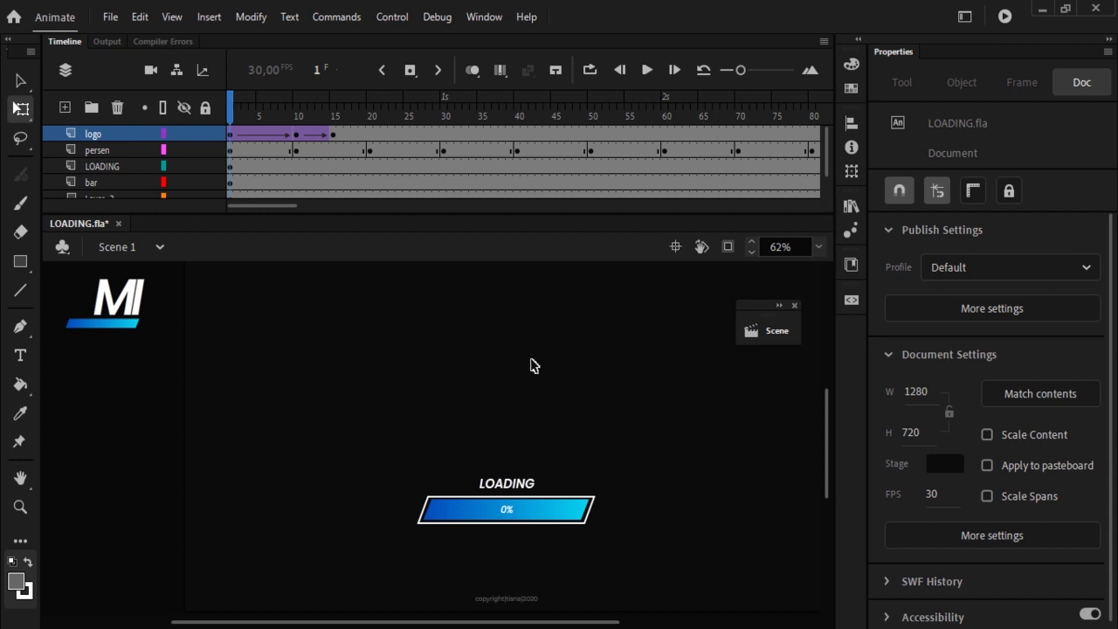
key("Return")
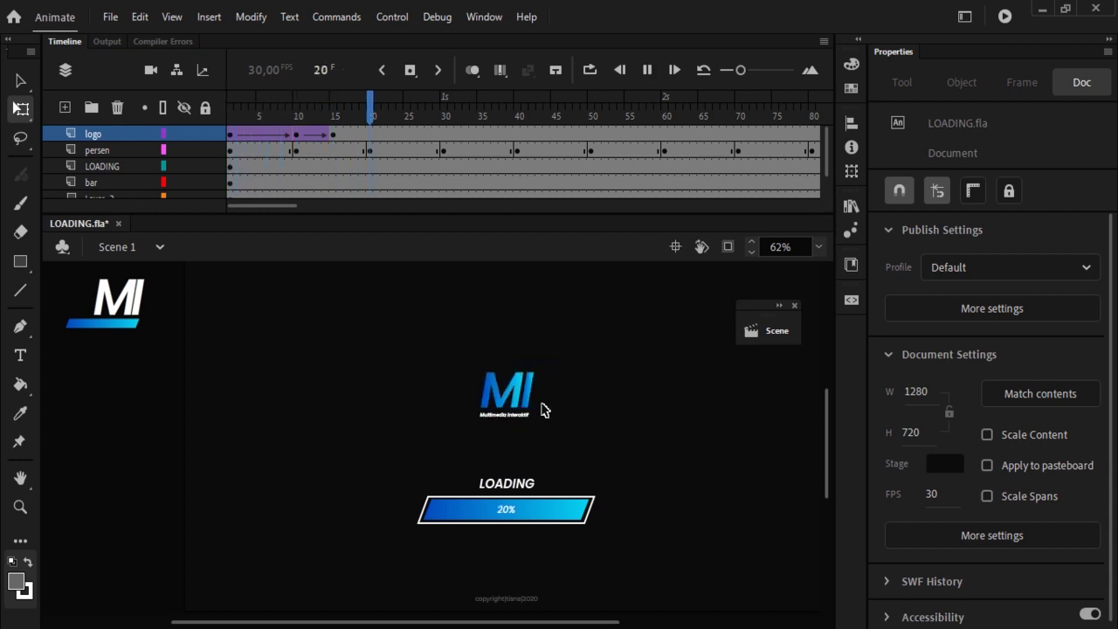
key("Return")
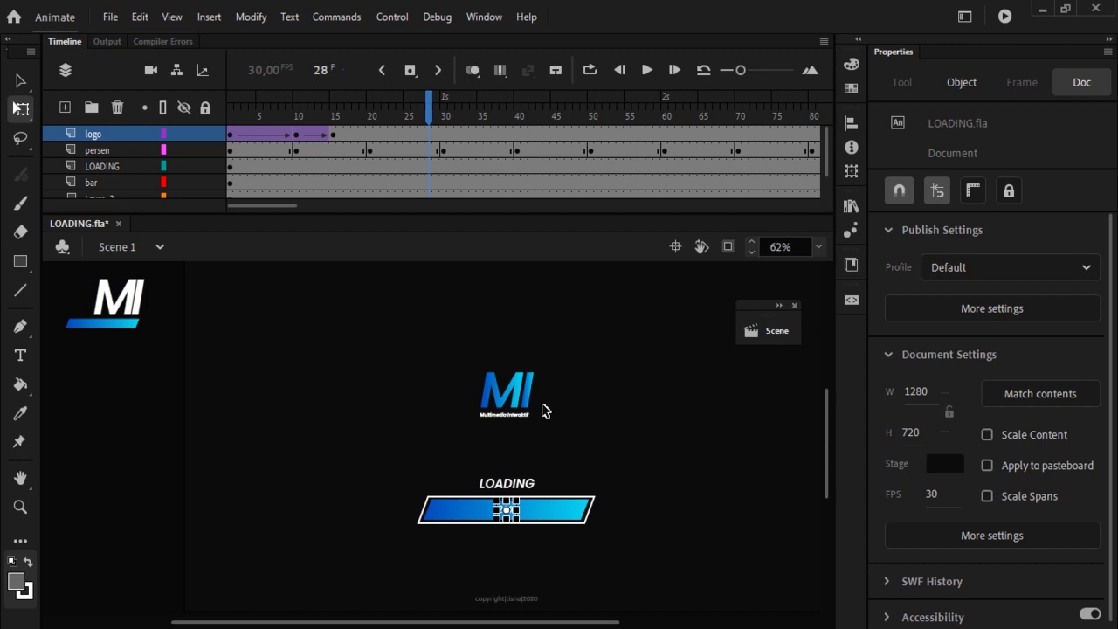
left_click_drag(430, 115, 298, 115)
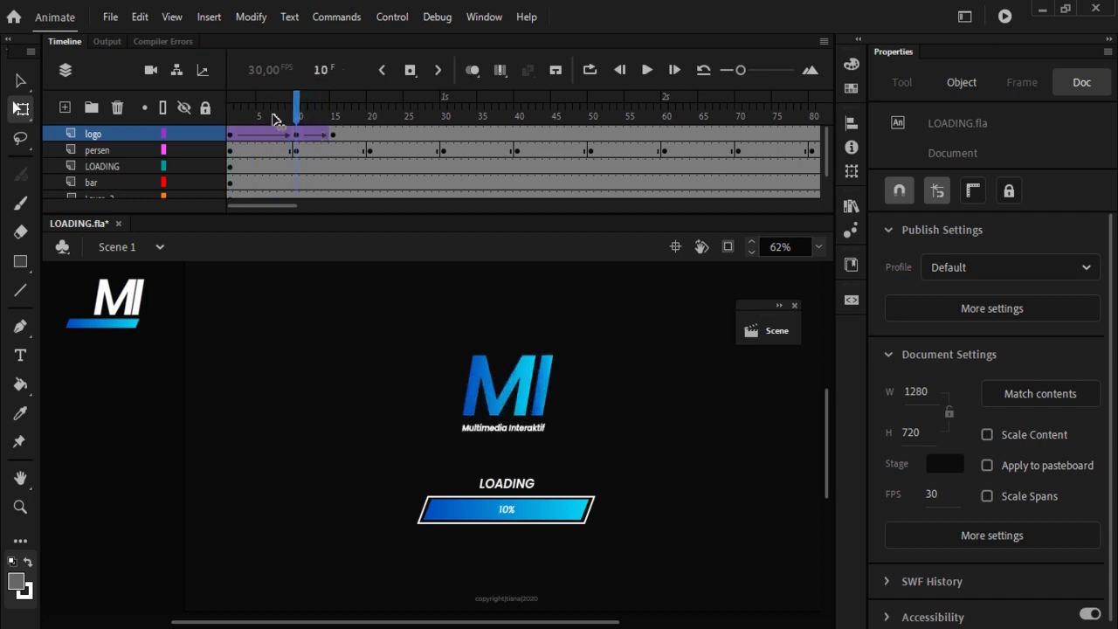
left_click(230, 115)
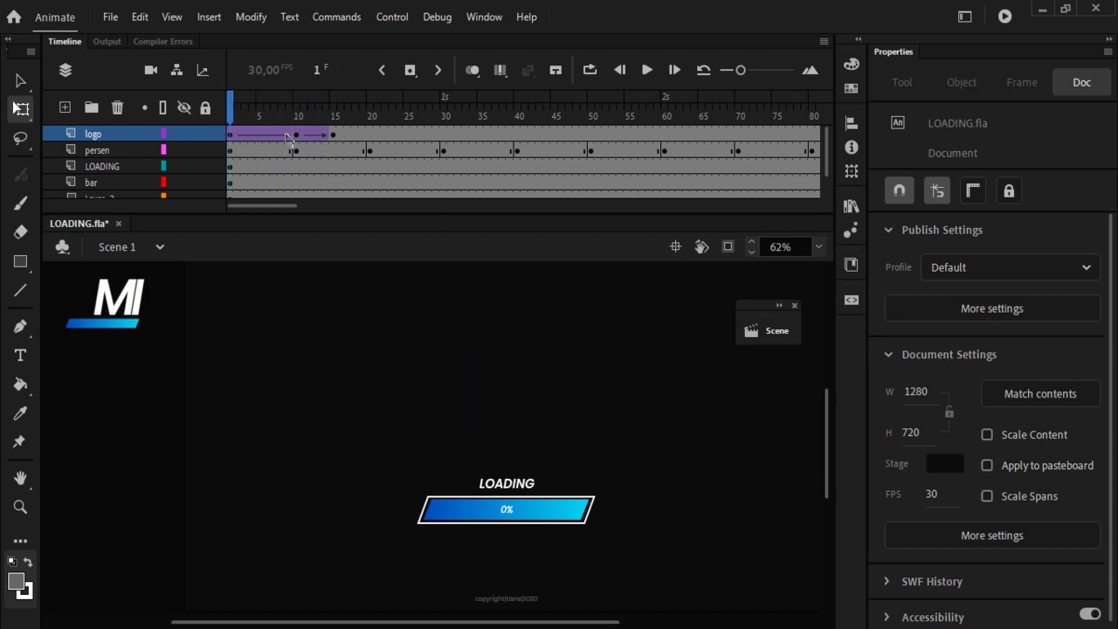
left_click(275, 134)
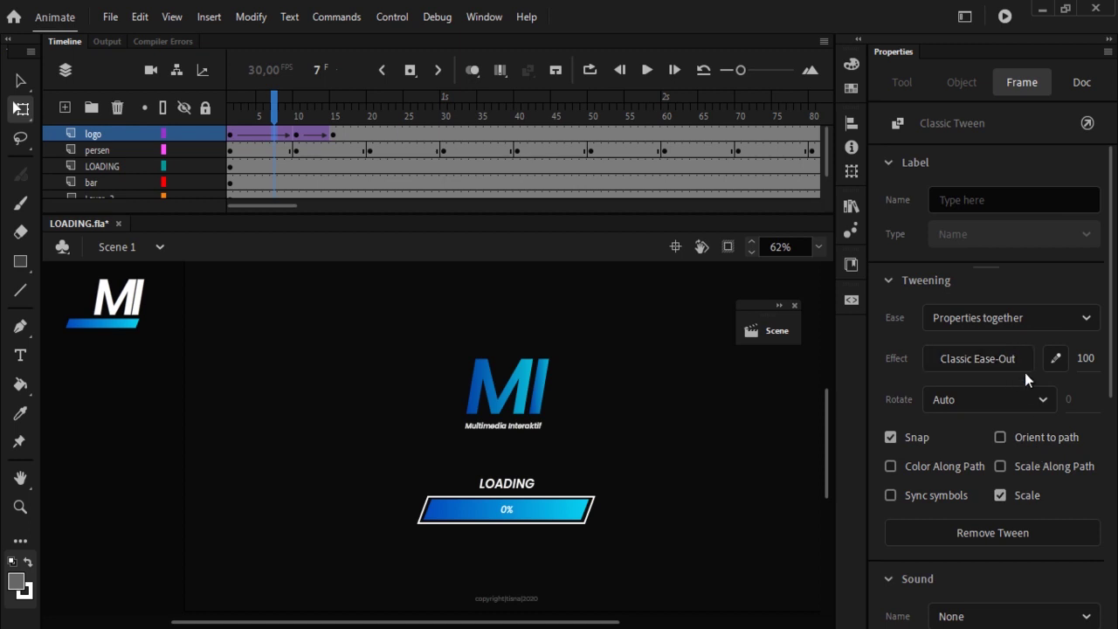
left_click(319, 137)
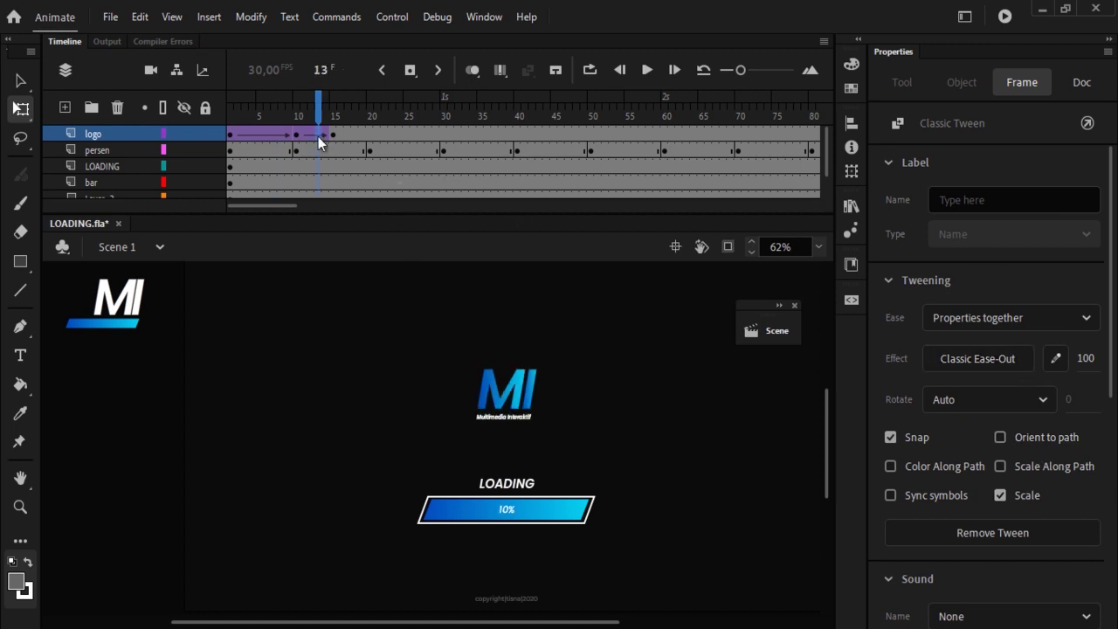
left_click_drag(323, 113, 349, 120)
left_click(547, 439)
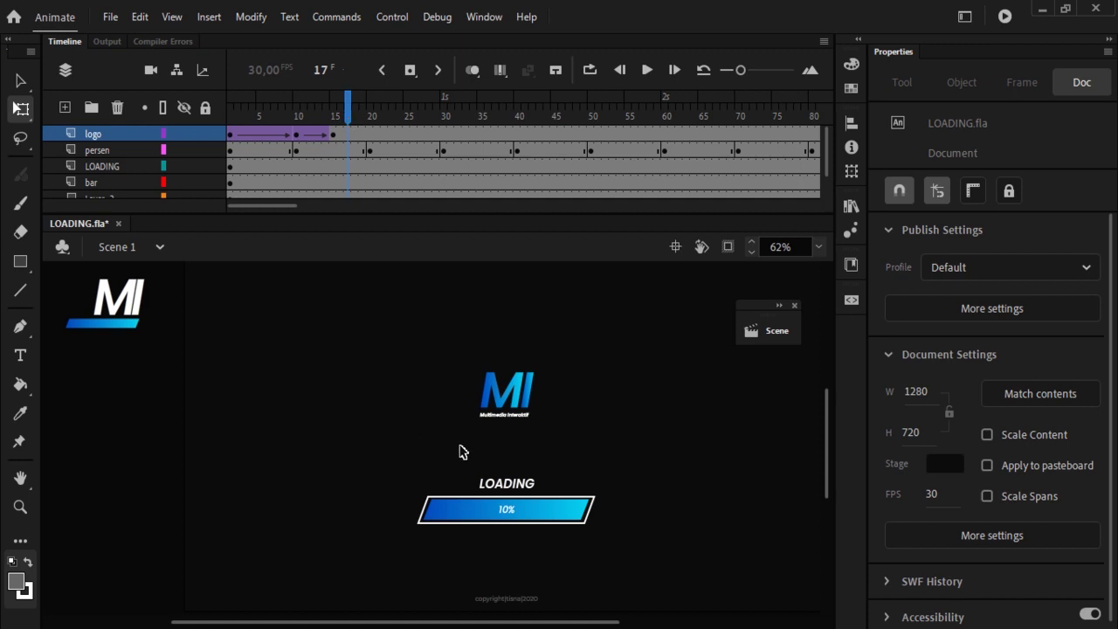
- Convert the LOADING text to a Movie Clip symbol named "loading"
left_click(522, 487)
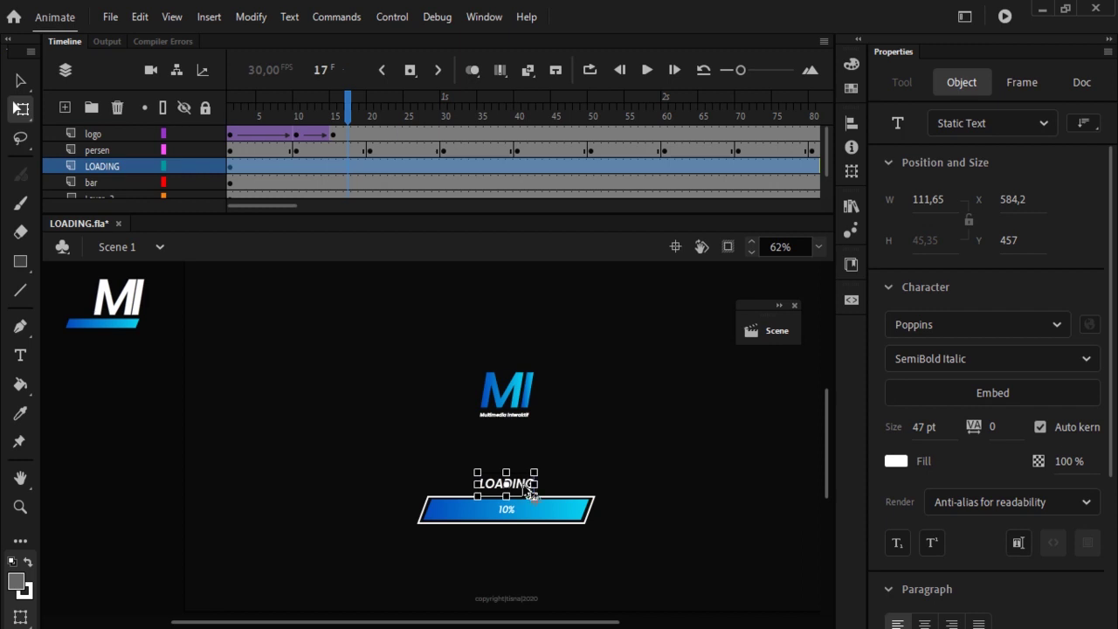
right_click(525, 487)
left_click(566, 455)
left_click(717, 242)
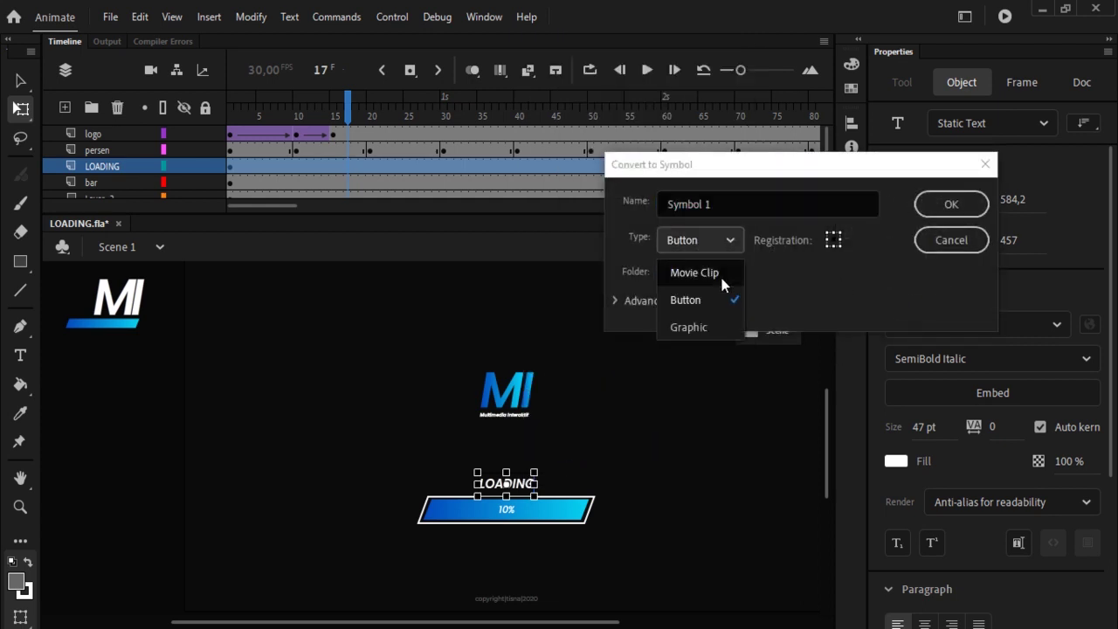
left_click(719, 273)
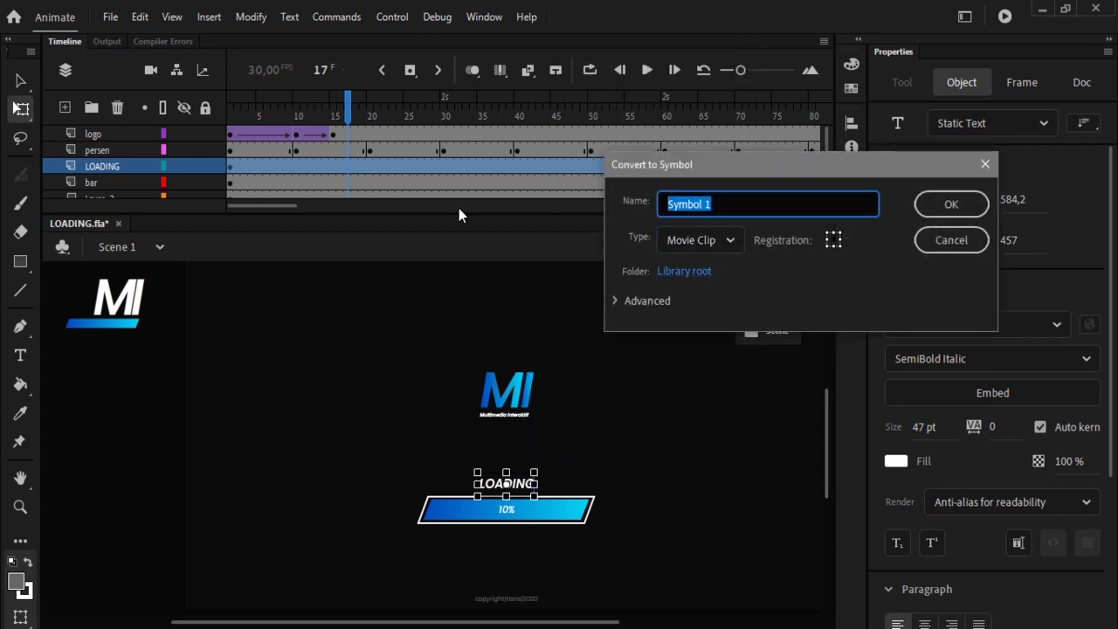
type("loading")
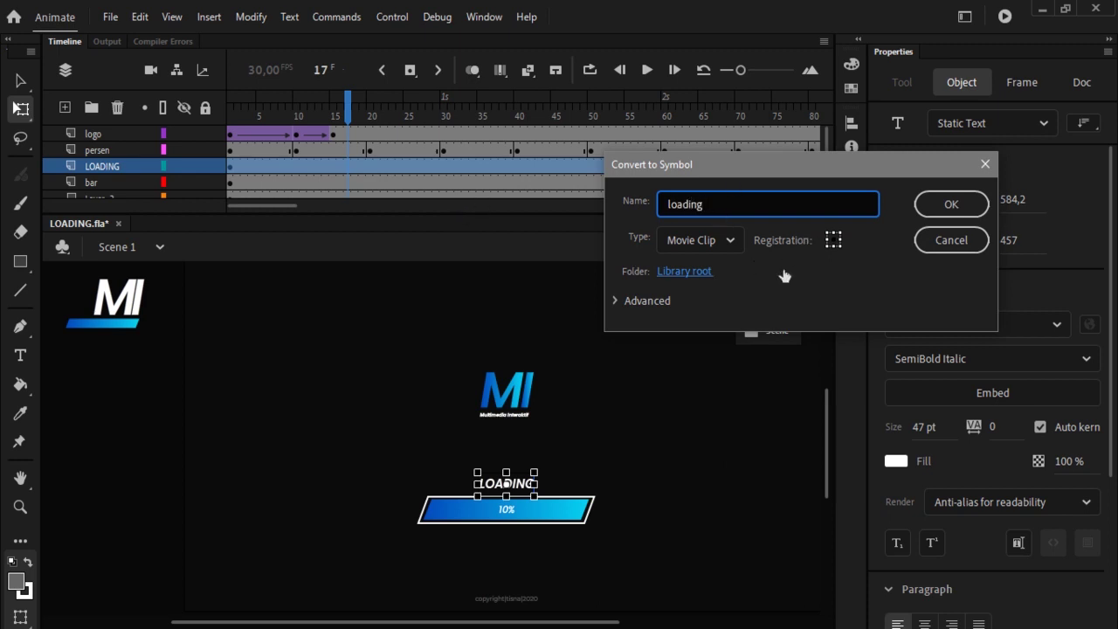
left_click(942, 208)
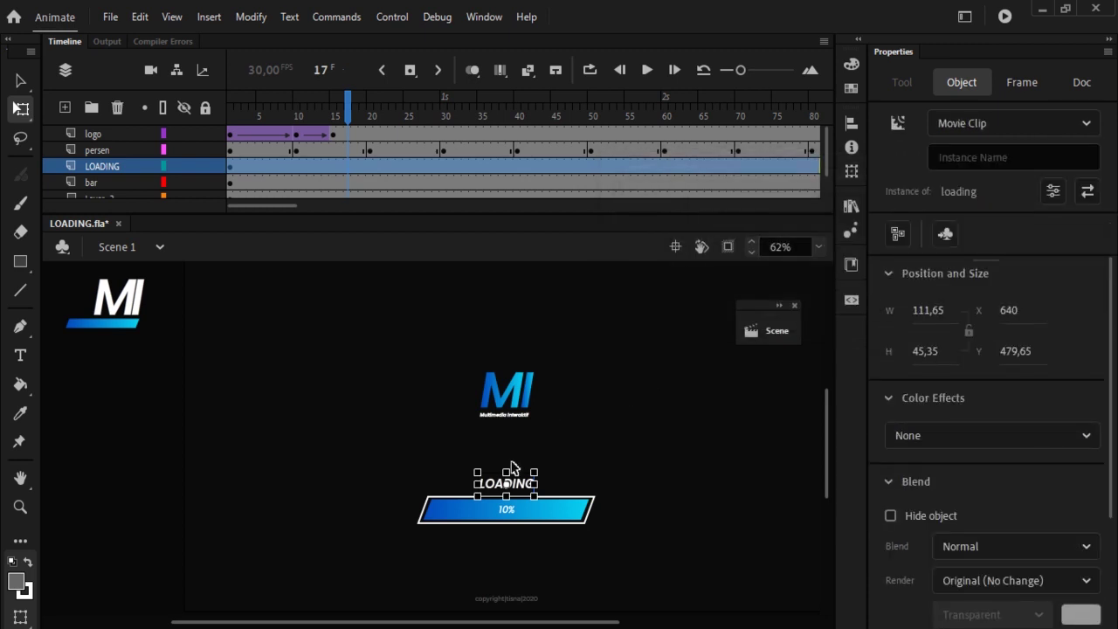
- Inside the loading movie clip, insert a keyframe at frame 15 and create a classic tween between frames 1 and 15
double_click(531, 494)
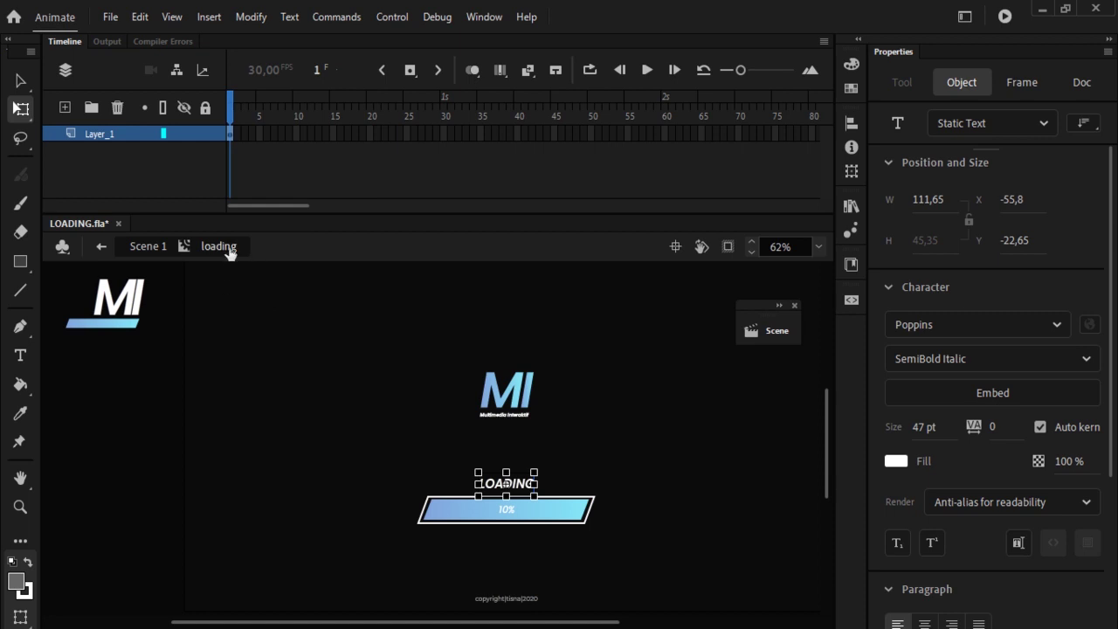
right_click(334, 135)
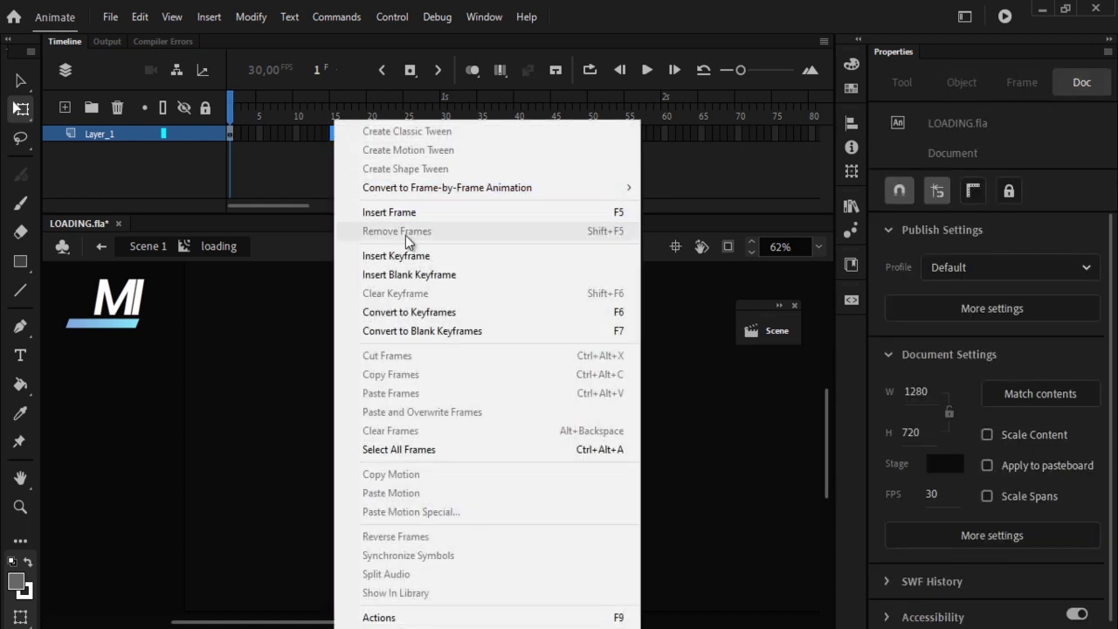
left_click(418, 256)
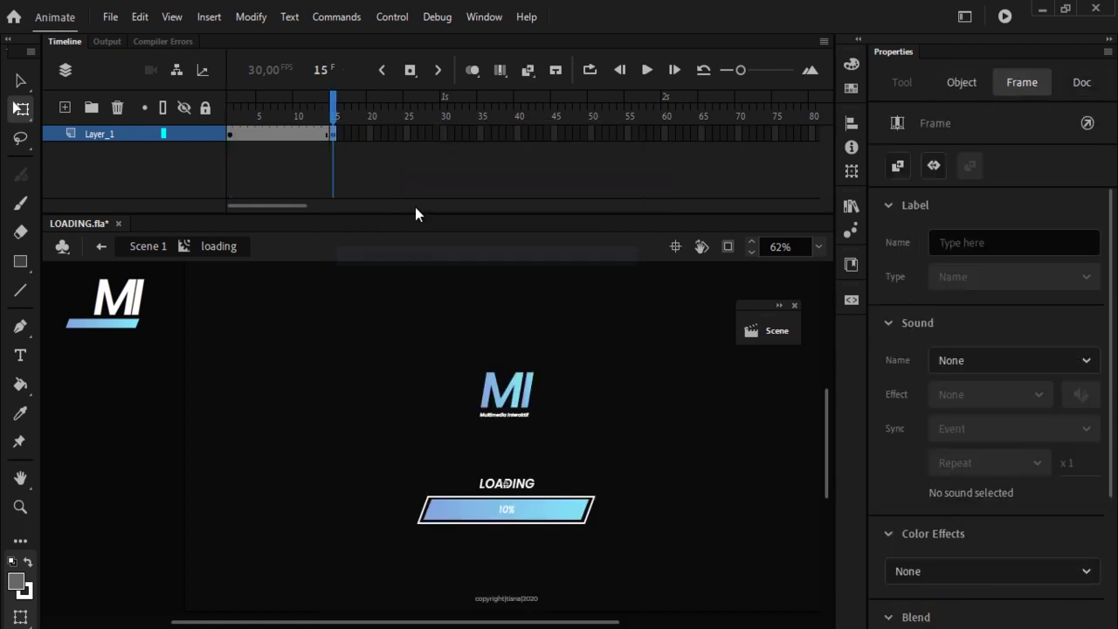
right_click(284, 136)
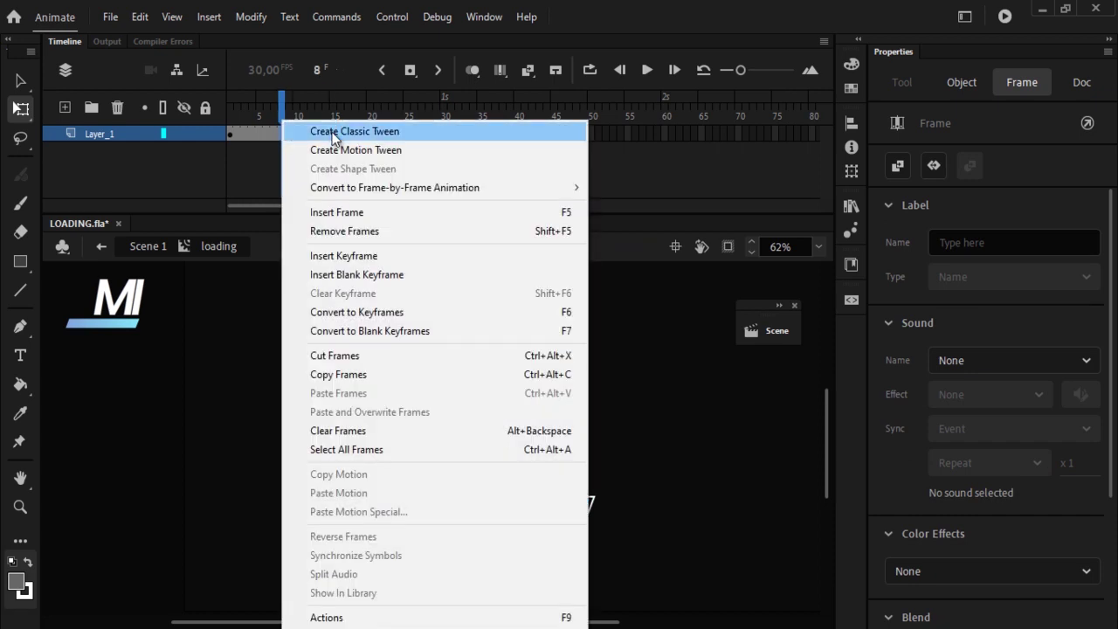
left_click(332, 133)
- Insert a middle keyframe at frame 8 in the loading clip's classic tween
right_click(282, 130)
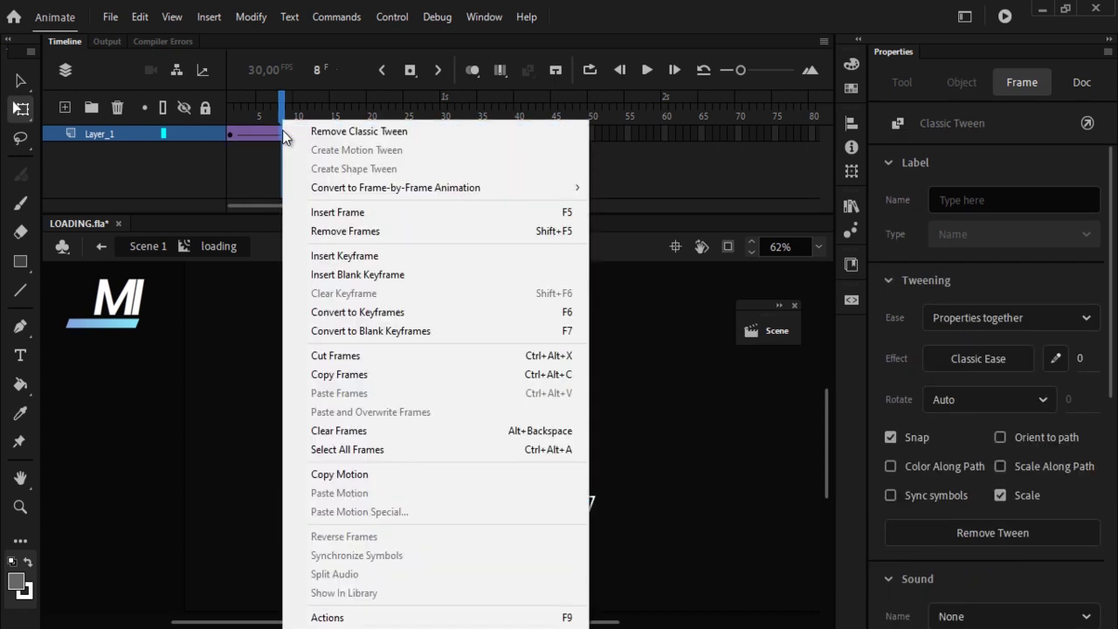
left_click(273, 135)
left_click(279, 134)
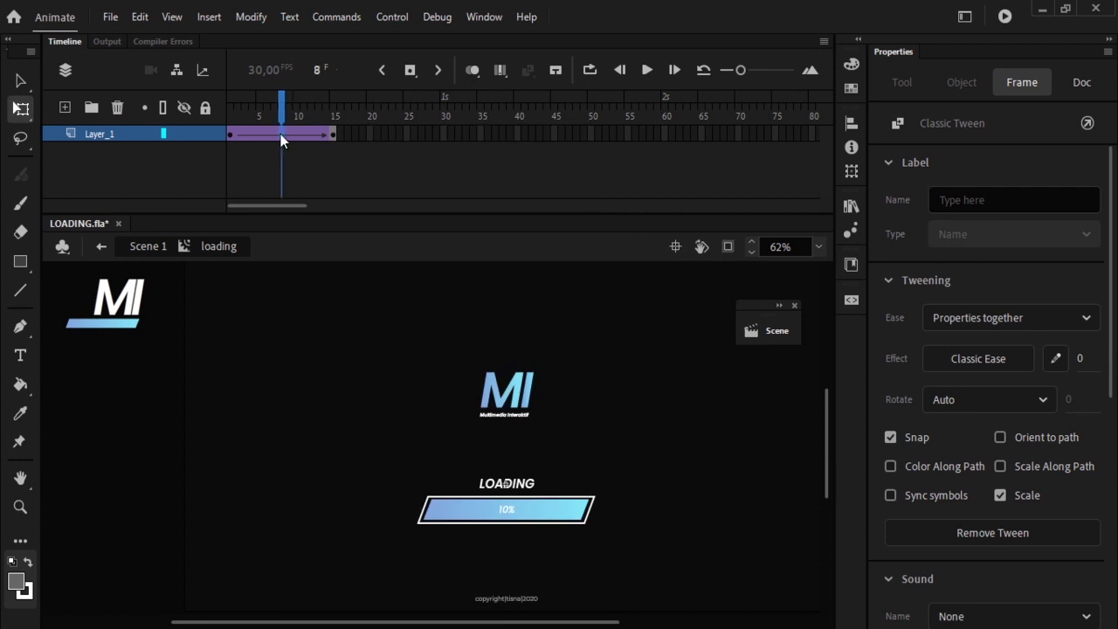
right_click(281, 134)
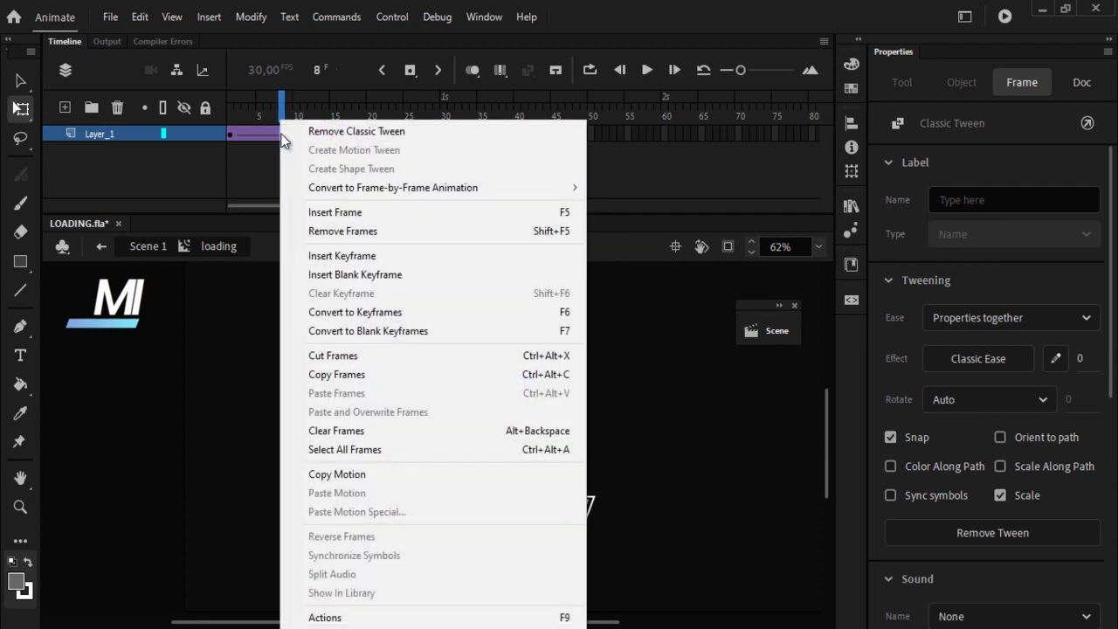
left_click(364, 255)
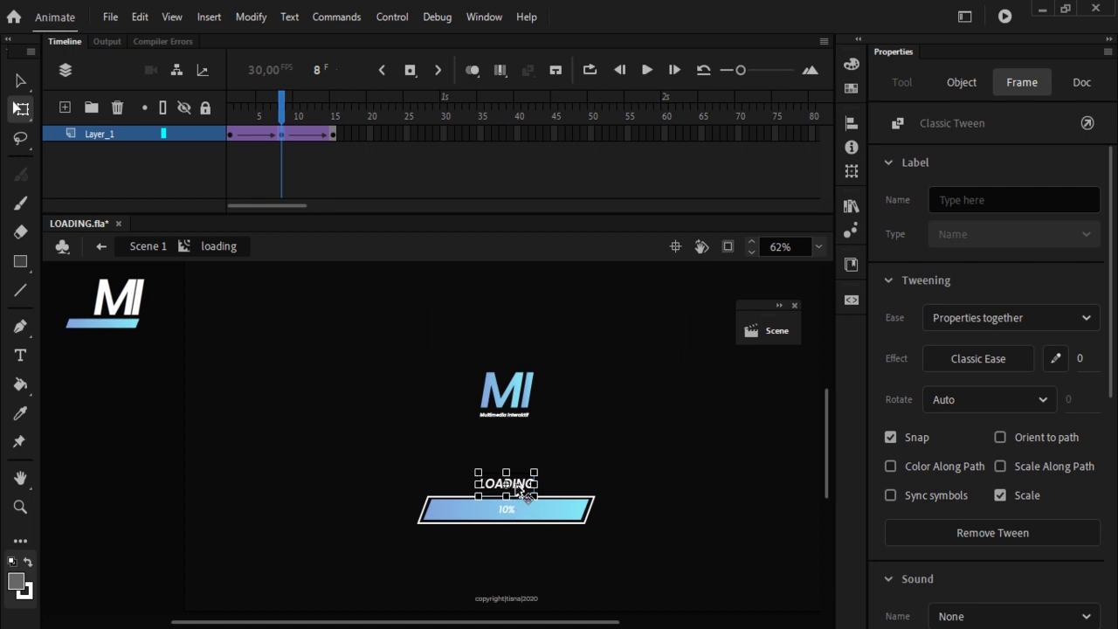
- Scrub through the loading clip's keyframes at frames 1, 8 and 15 to review the LOADING text
left_click_drag(284, 118, 232, 115)
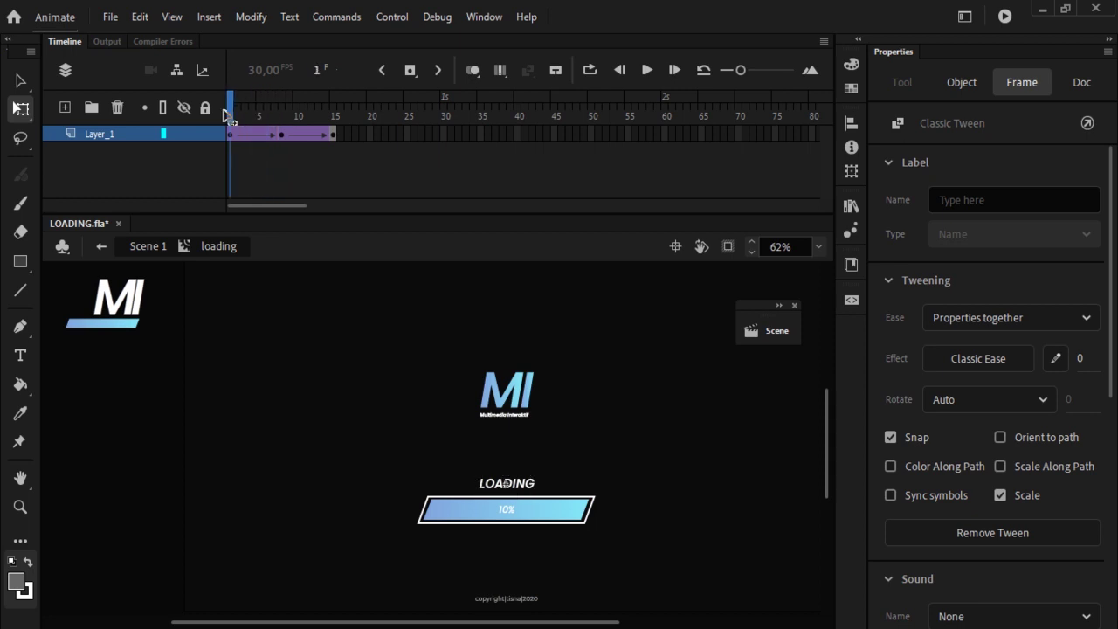
left_click_drag(232, 115, 284, 118)
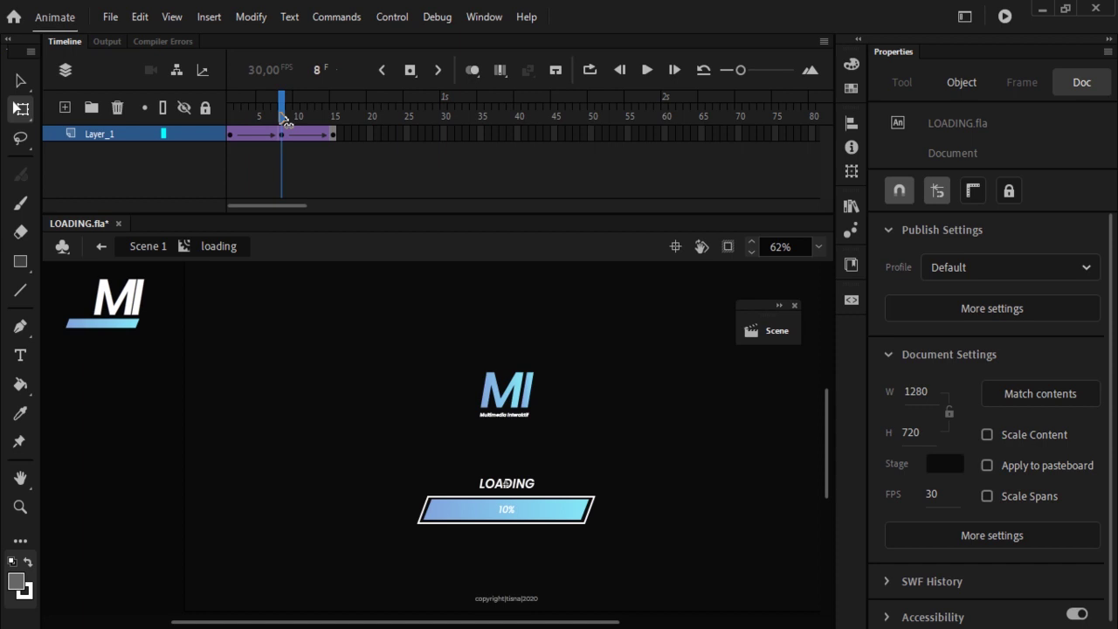
left_click_drag(284, 118, 337, 121)
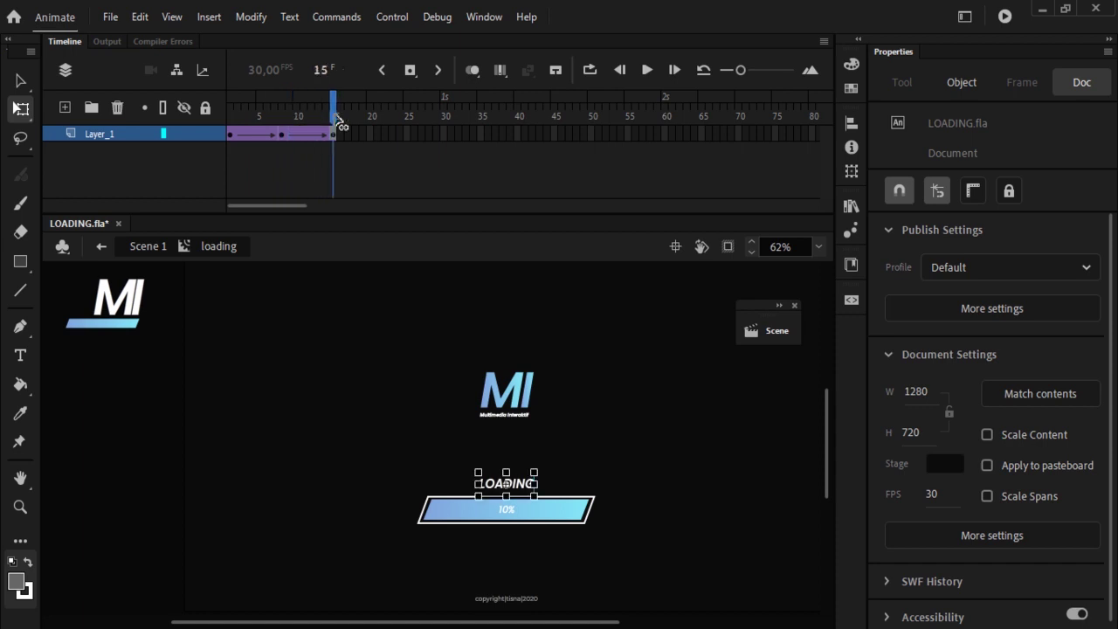
- At frame 8 of the loading clip, give the LOADING text an Alpha color effect of 0%
left_click_drag(337, 122, 241, 124)
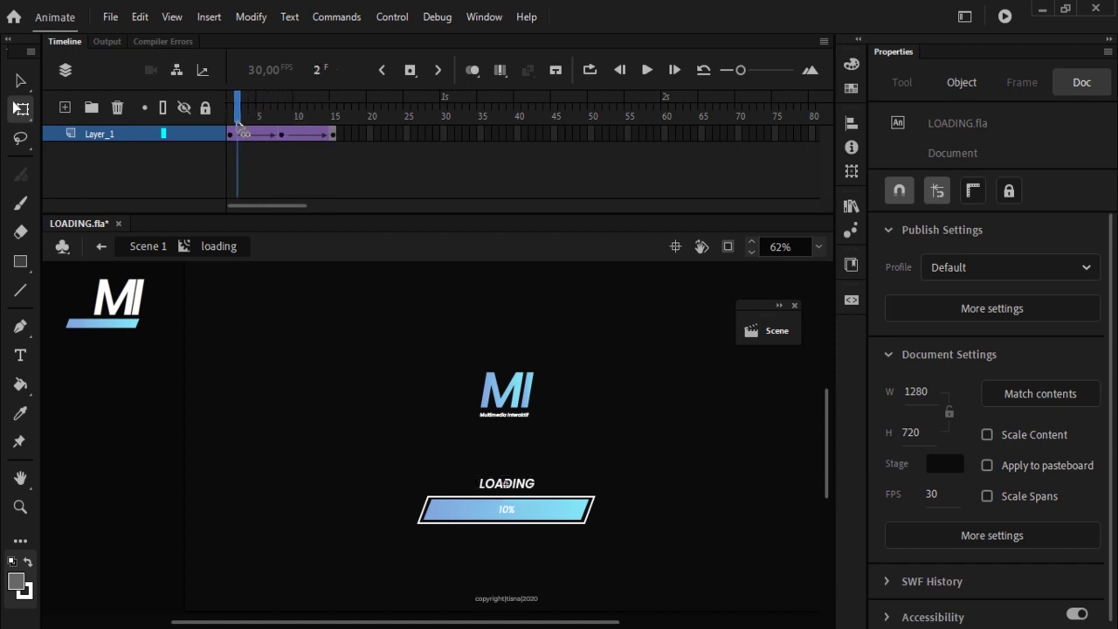
left_click_drag(234, 108, 334, 119)
left_click(506, 483)
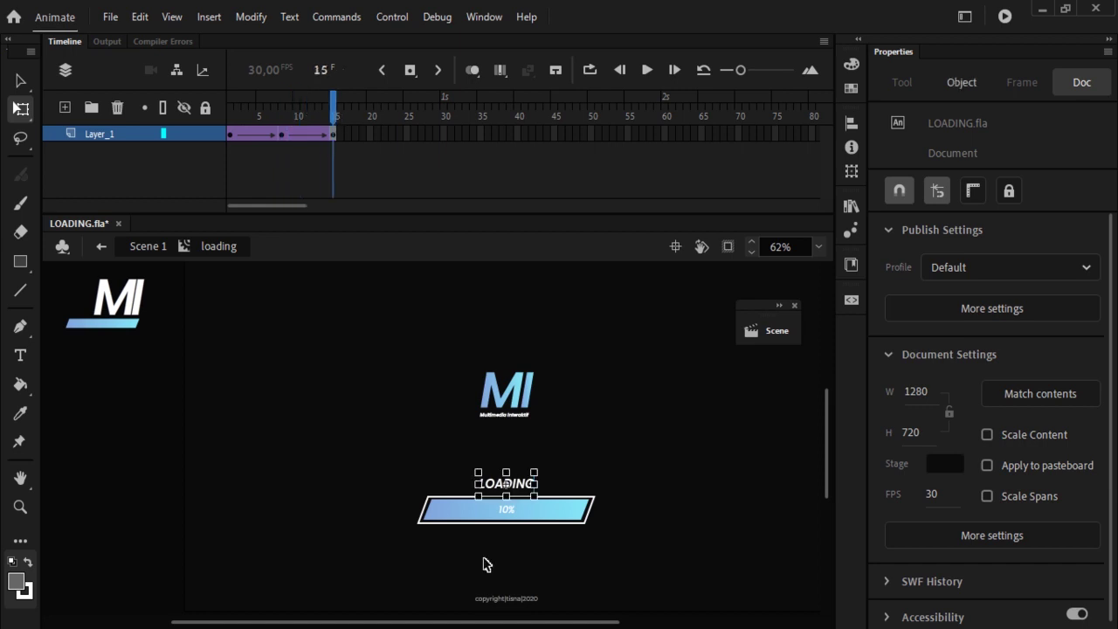
left_click_drag(334, 114, 285, 120)
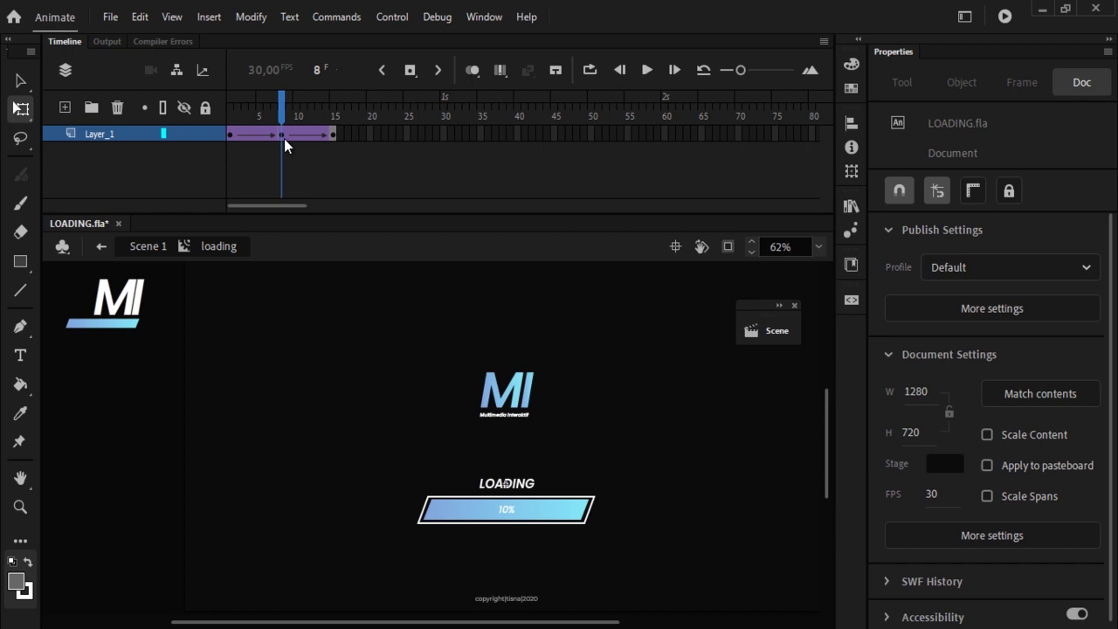
left_click(280, 135)
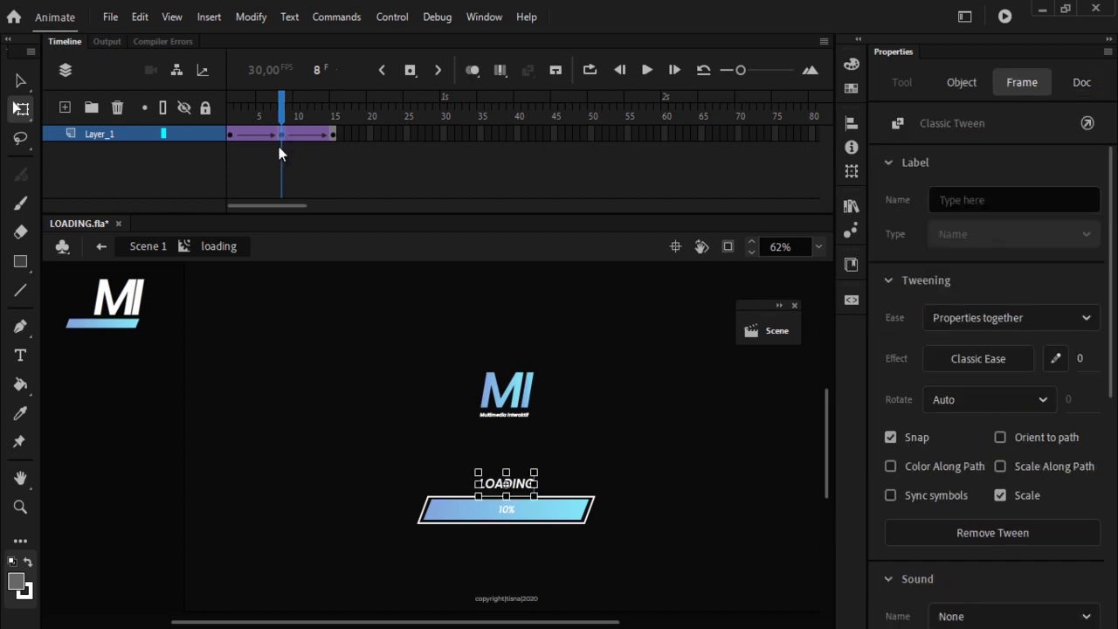
left_click(522, 490)
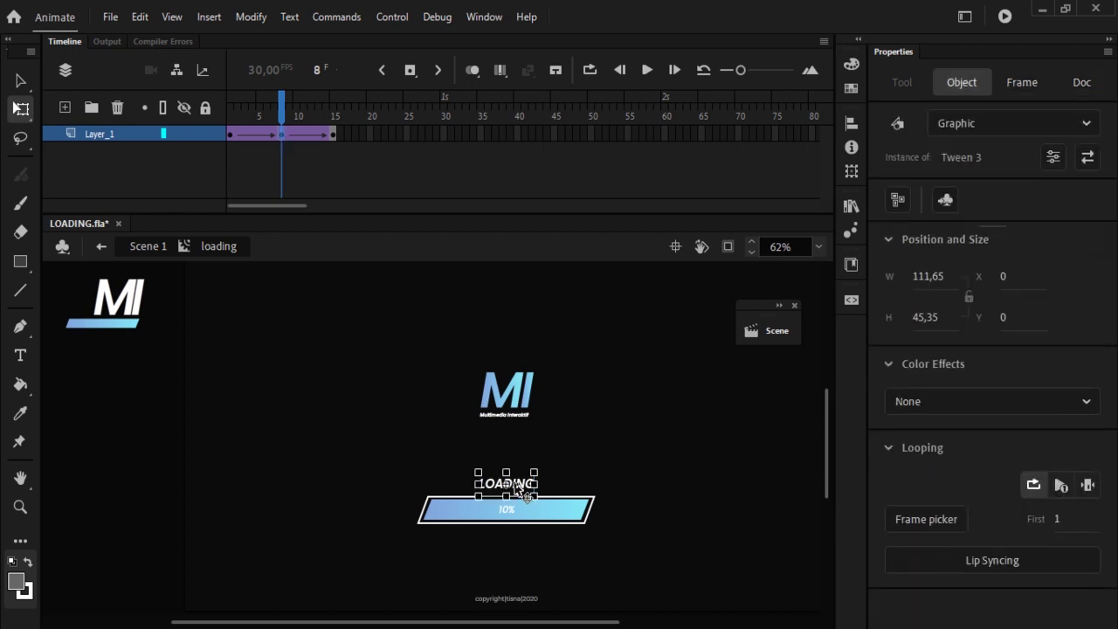
left_click(281, 138)
left_click(534, 494)
left_click(929, 414)
left_click(925, 539)
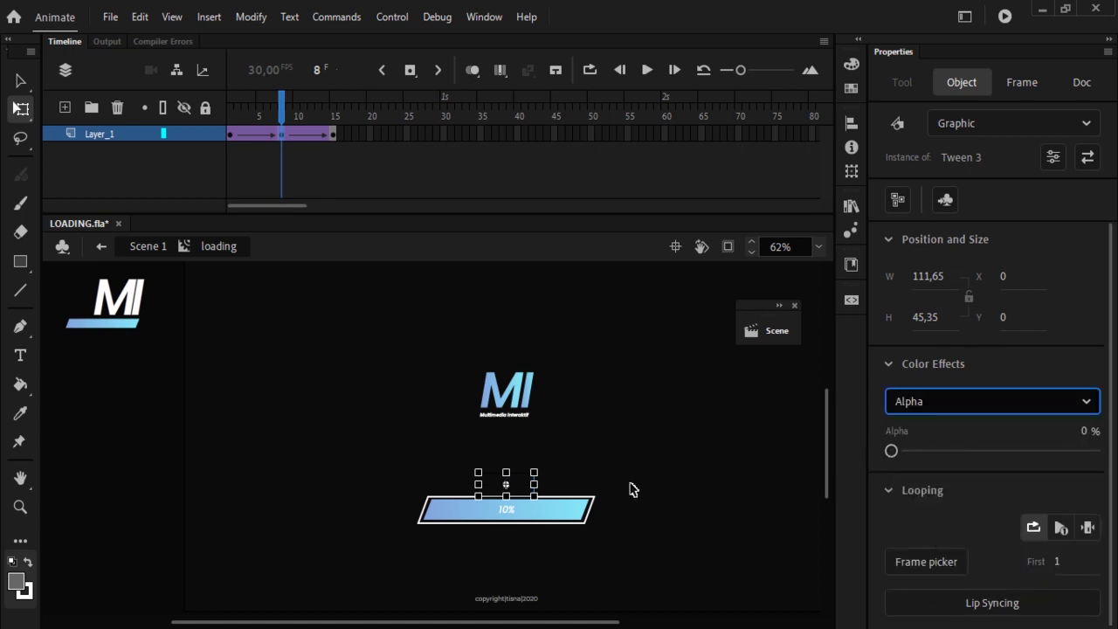
key("alt+Down")
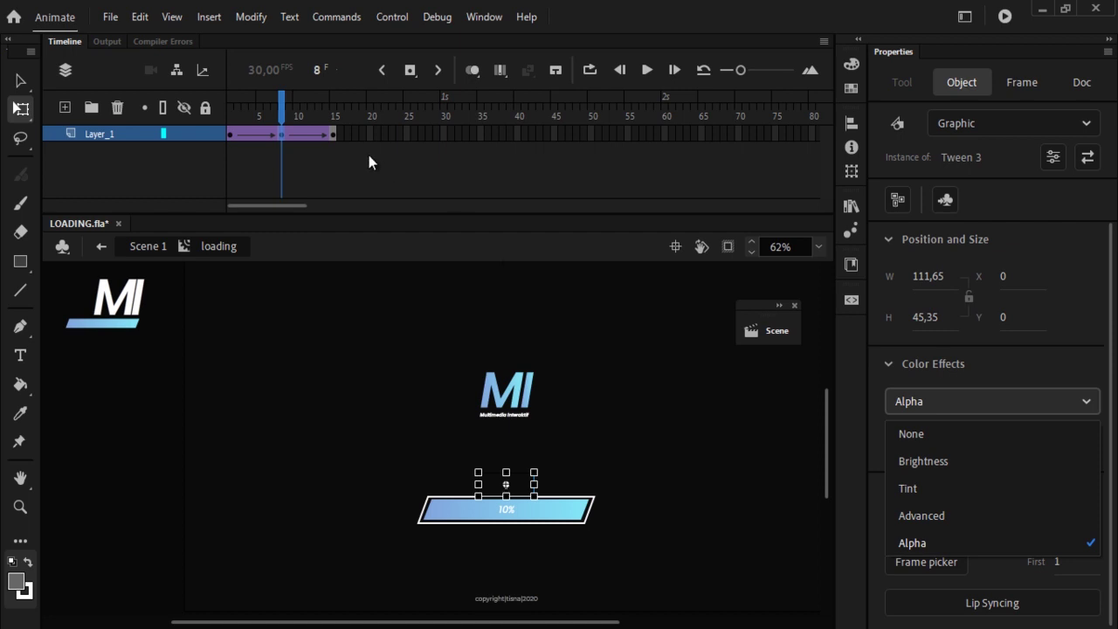
- Play back the loading clip's fade animation and return to Scene 1
left_click(309, 113)
key("Return")
key("Return")
key("Return")
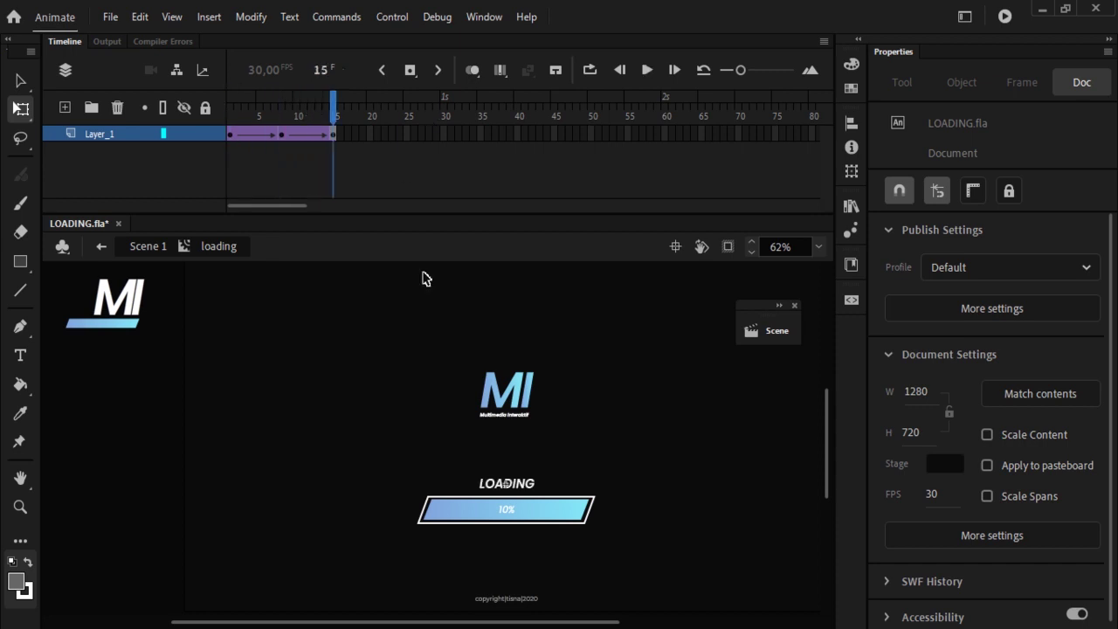
left_click(132, 251)
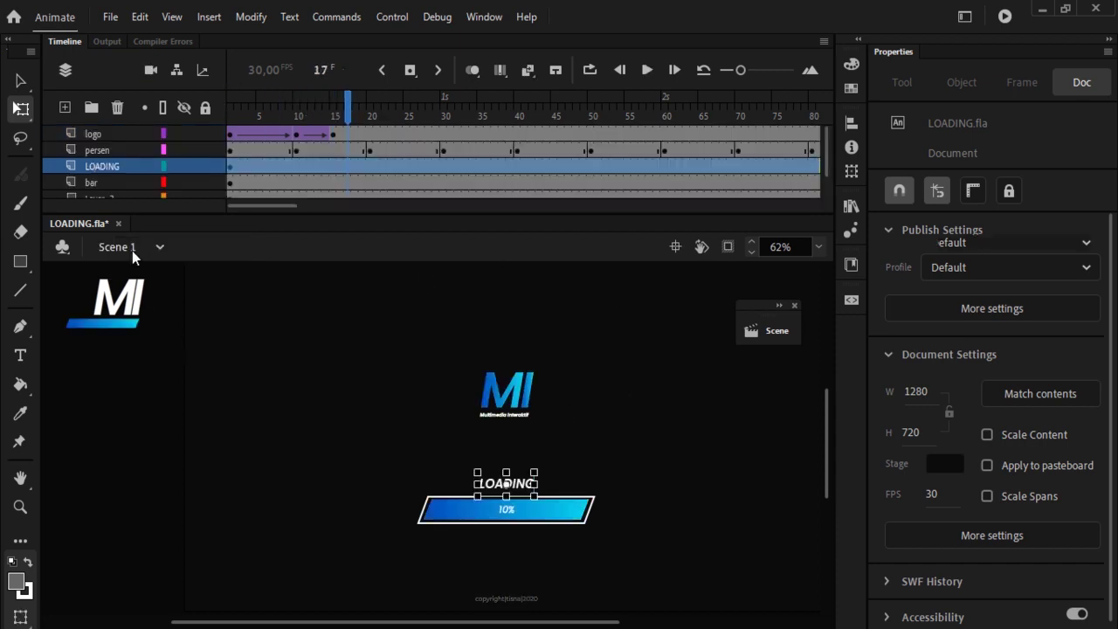
- Inspect the logo layer's tween in its opening frames and bring the playhead back to frame 1
left_click(679, 481)
left_click_drag(353, 94, 219, 142)
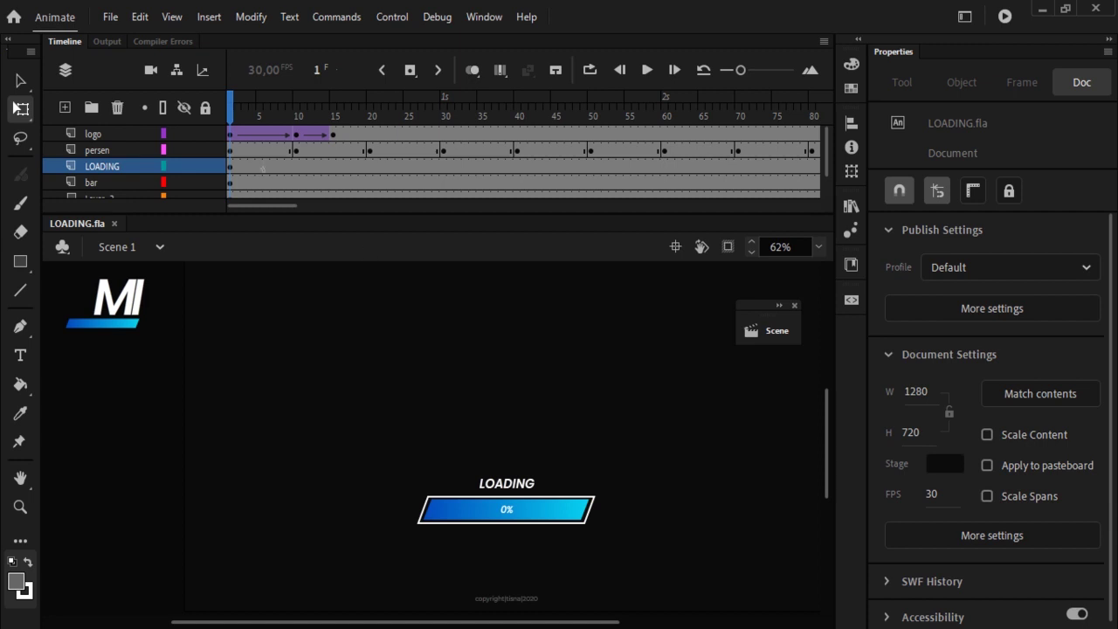
left_click(269, 140)
left_click(299, 138)
left_click(306, 112)
left_click_drag(305, 112, 230, 111)
left_click(589, 554)
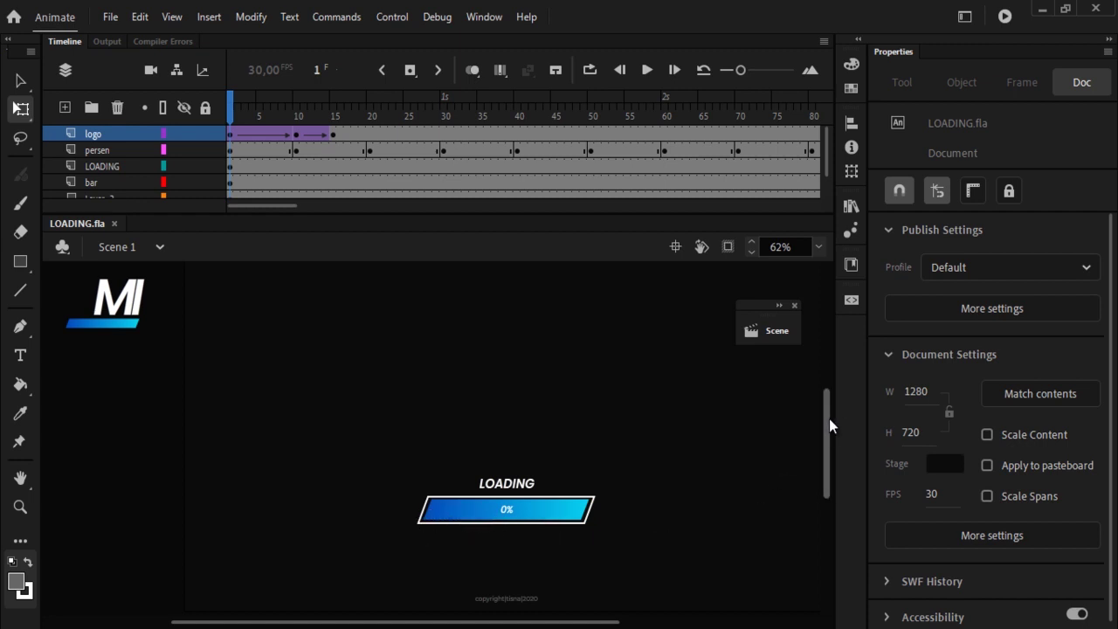
- Check the LOADING and bar layers and select the blue gradient bar on the bar layer
scroll(829, 418, "down", 2)
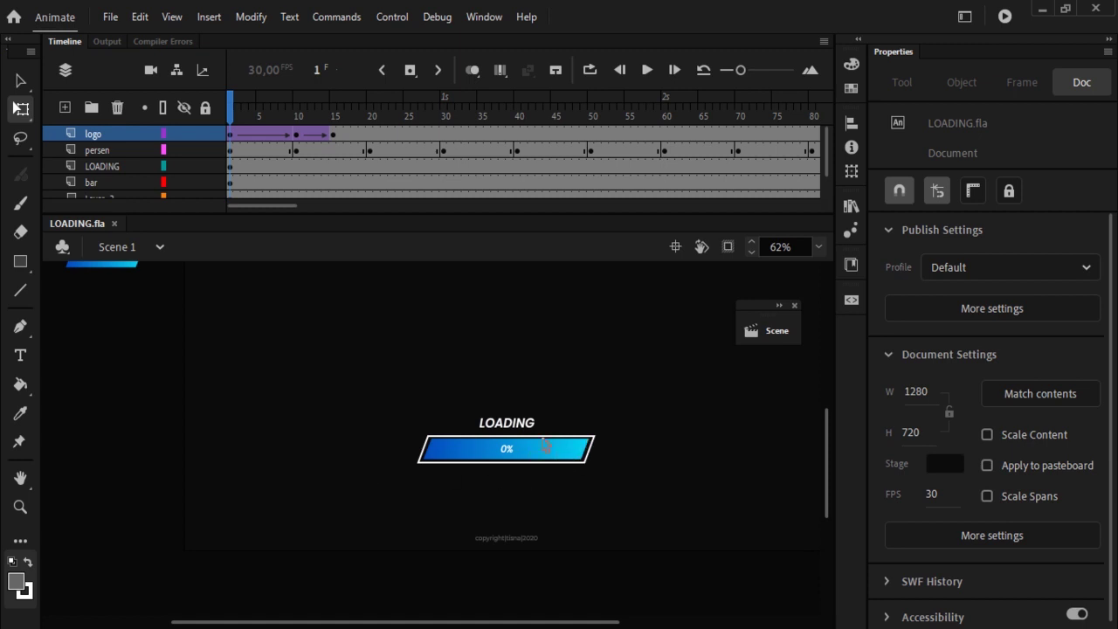
left_click(119, 161)
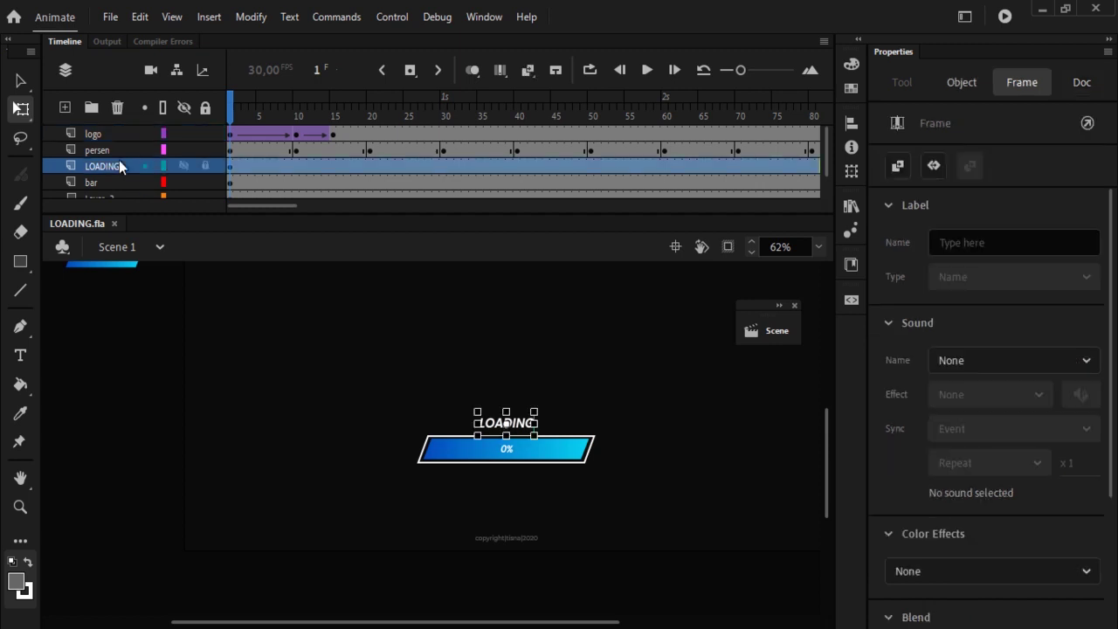
left_click(114, 182)
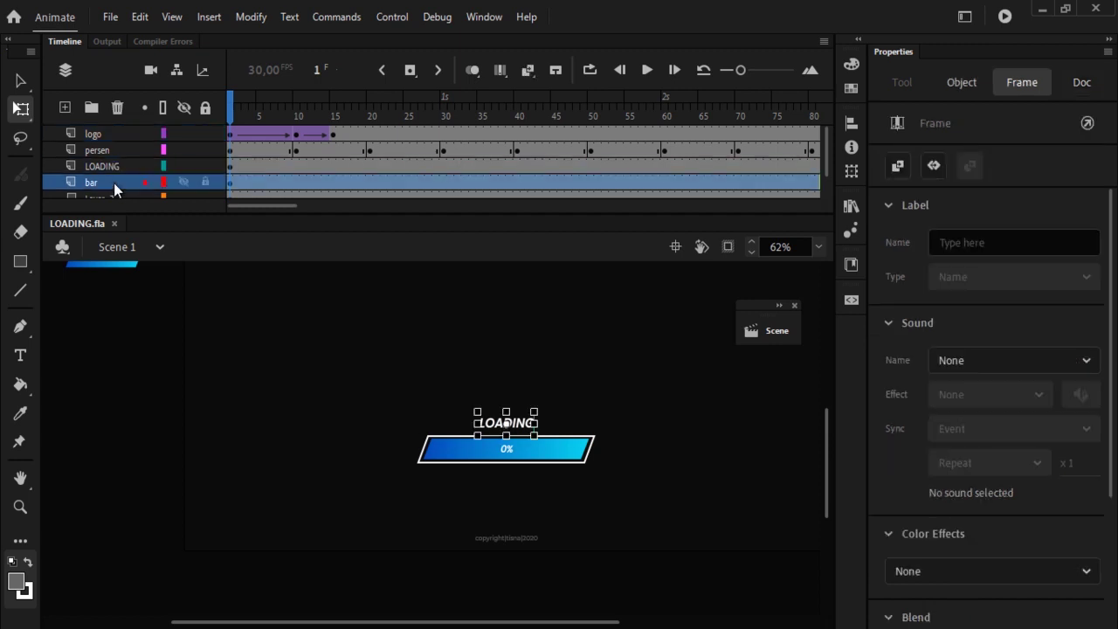
left_click(663, 450)
left_click(564, 460)
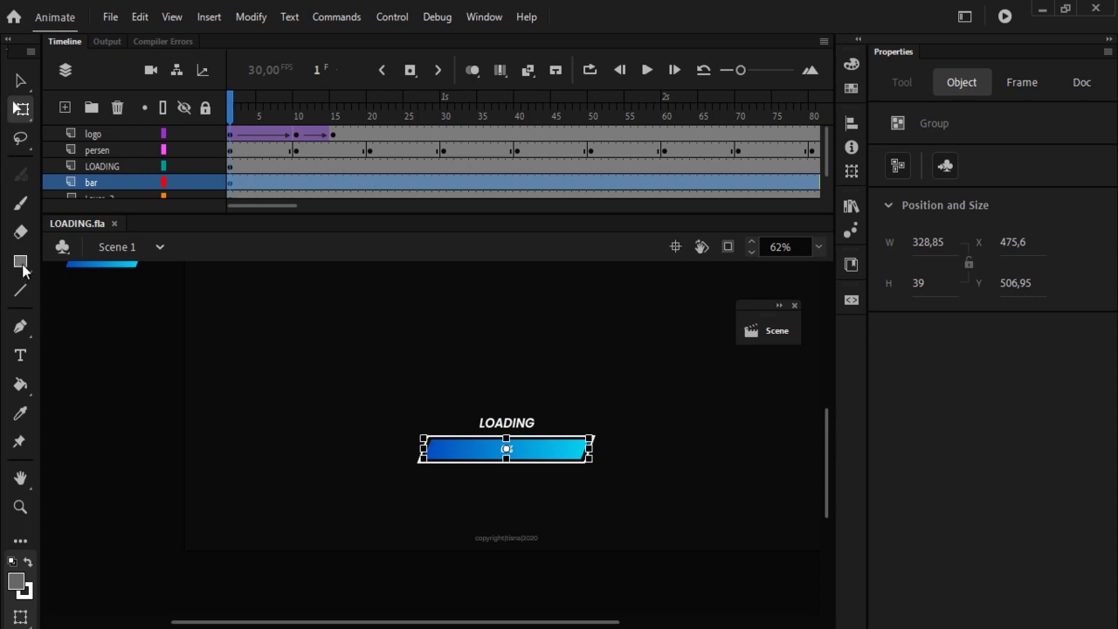
scroll(150, 316, "up", 3)
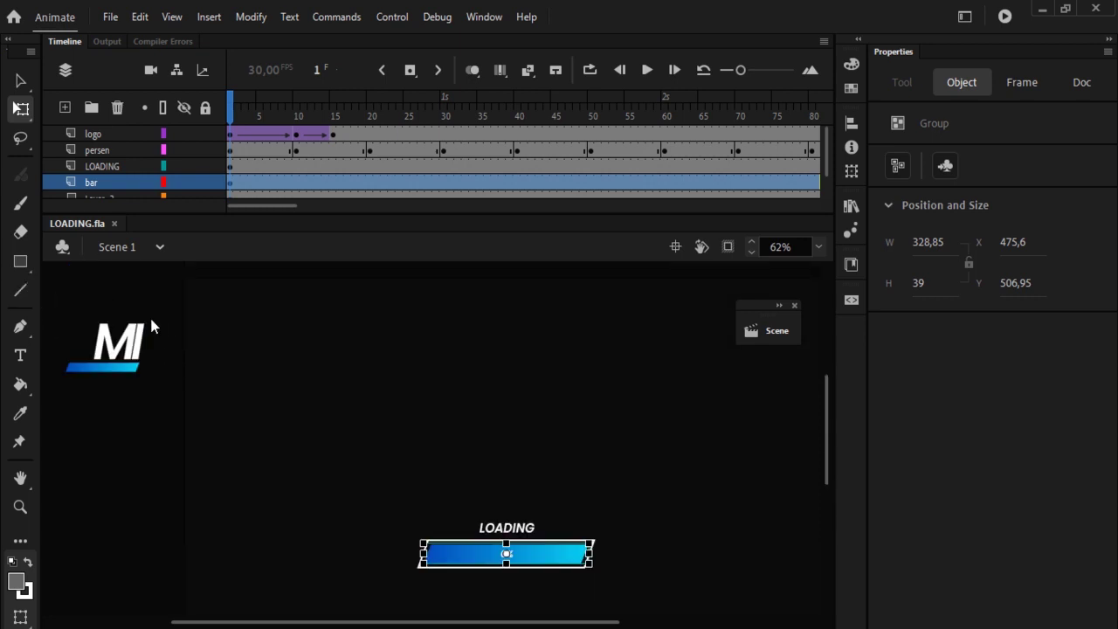
left_click(128, 377)
left_click_drag(138, 372, 224, 314)
key("ctrl+z")
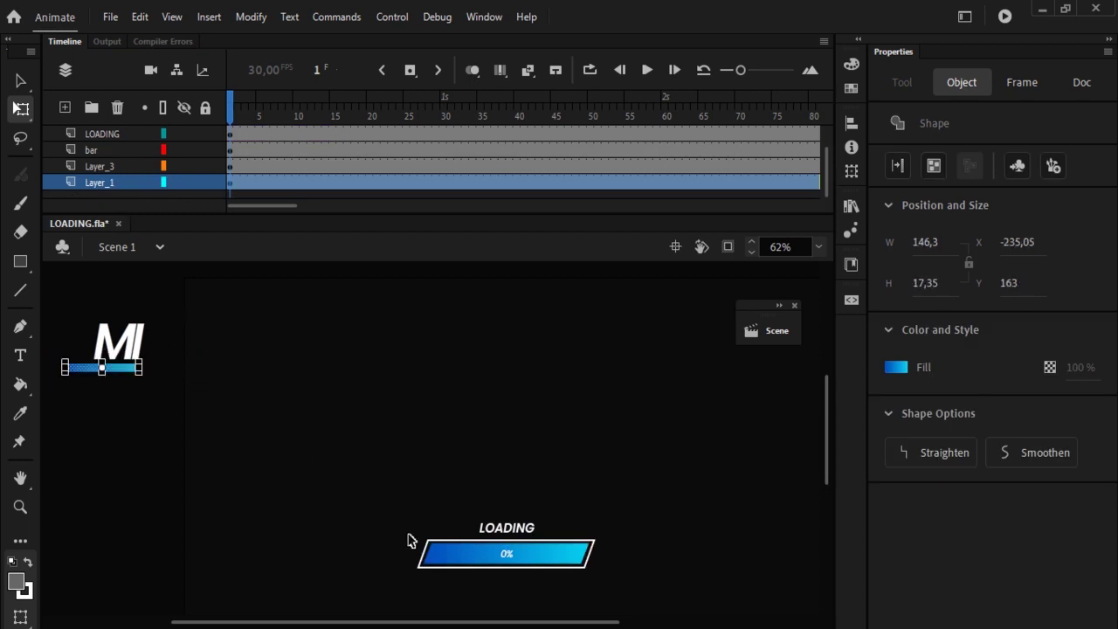
- Duplicate the blue gradient bar on the bar layer and place the copy at about X 14, Y 434
left_click(468, 556)
scroll(480, 537, "down", 6)
scroll(459, 412, "up", 3)
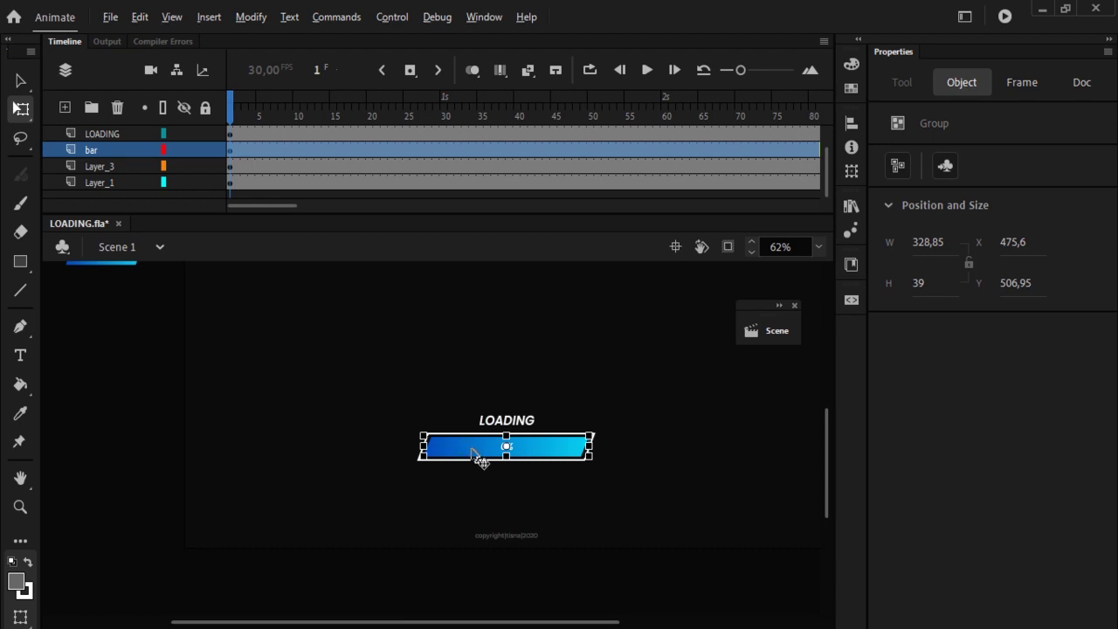
left_click_drag(477, 458, 242, 418)
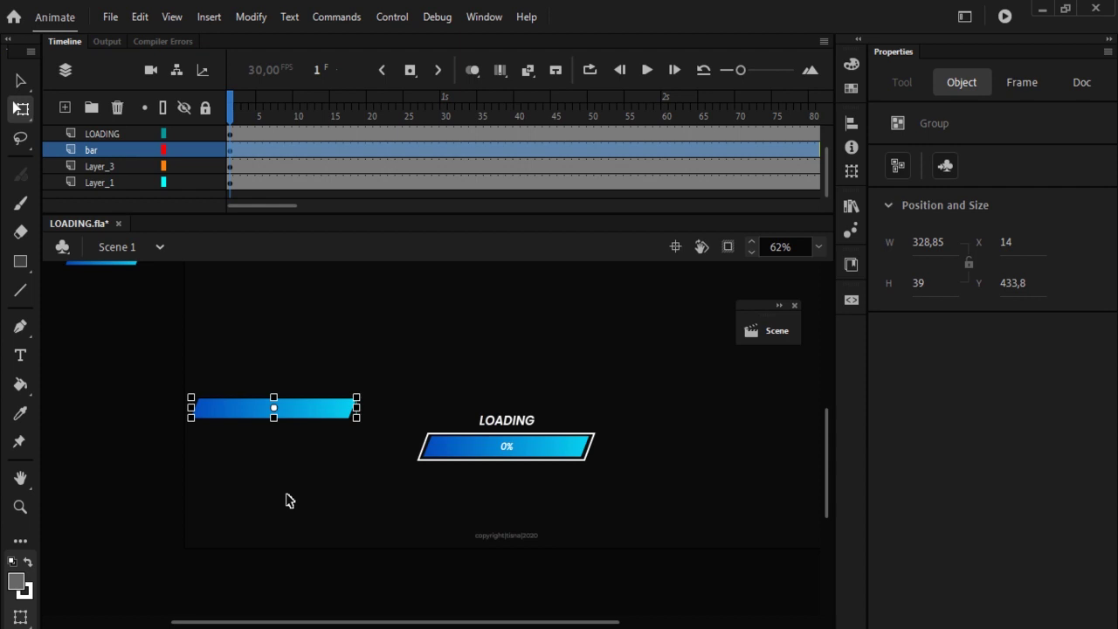
- Enlarge the duplicated bar to about 651 by 77 px beside the loading bar and cut it from the bar layer
left_click_drag(191, 420, 110, 472)
left_click_drag(387, 412, 524, 478)
left_click(712, 487)
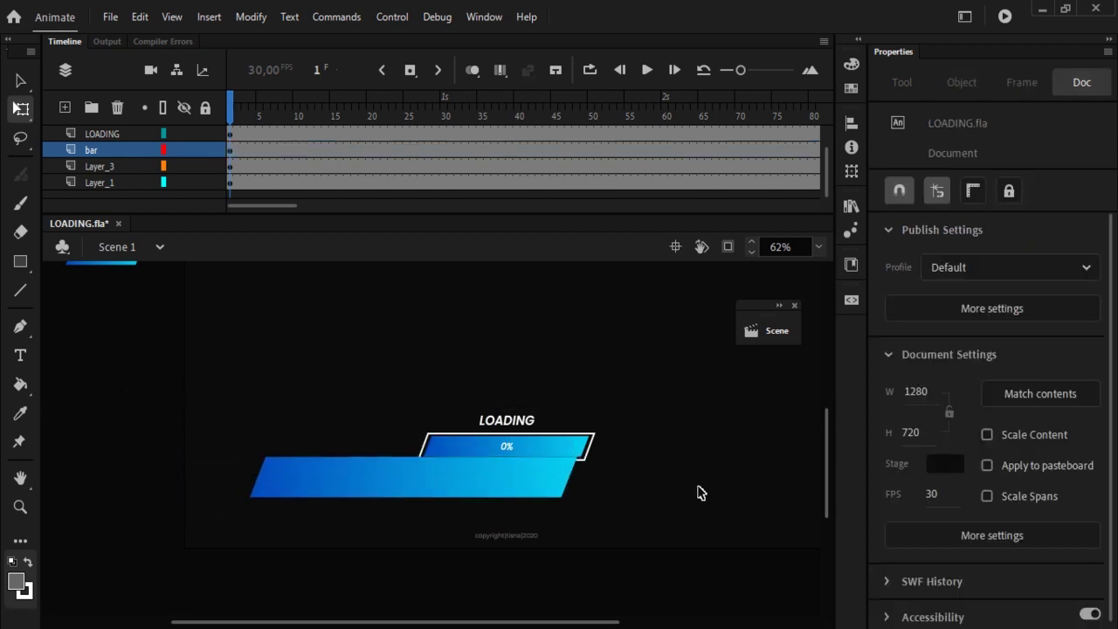
left_click_drag(492, 495, 332, 463)
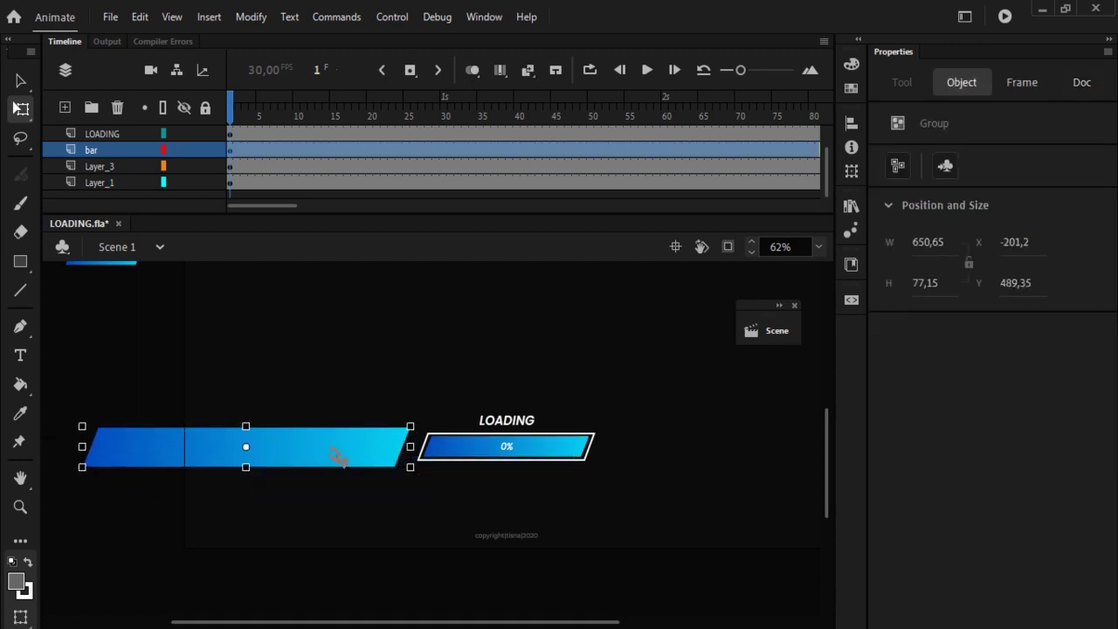
key("Delete")
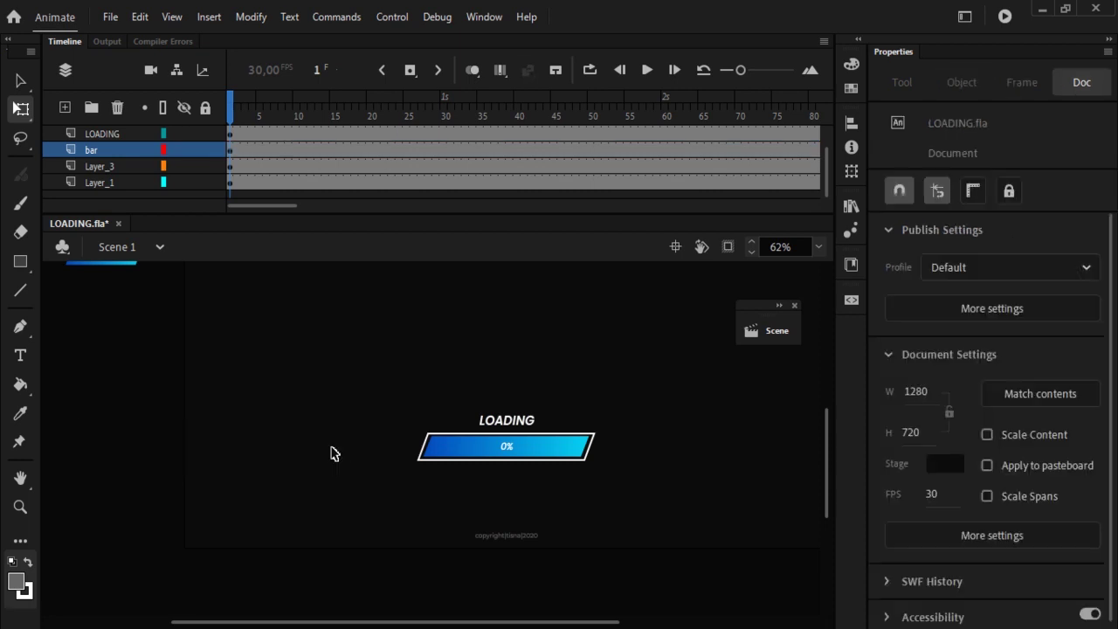
- Add a new layer directly above the bar layer
left_click(440, 457)
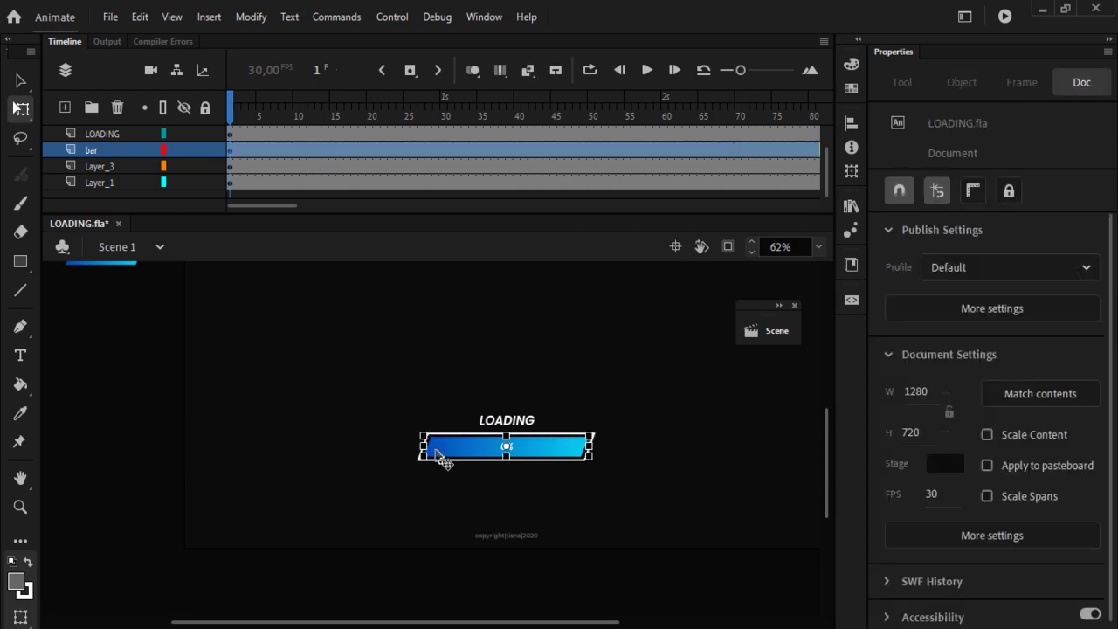
right_click(102, 152)
left_click(97, 332)
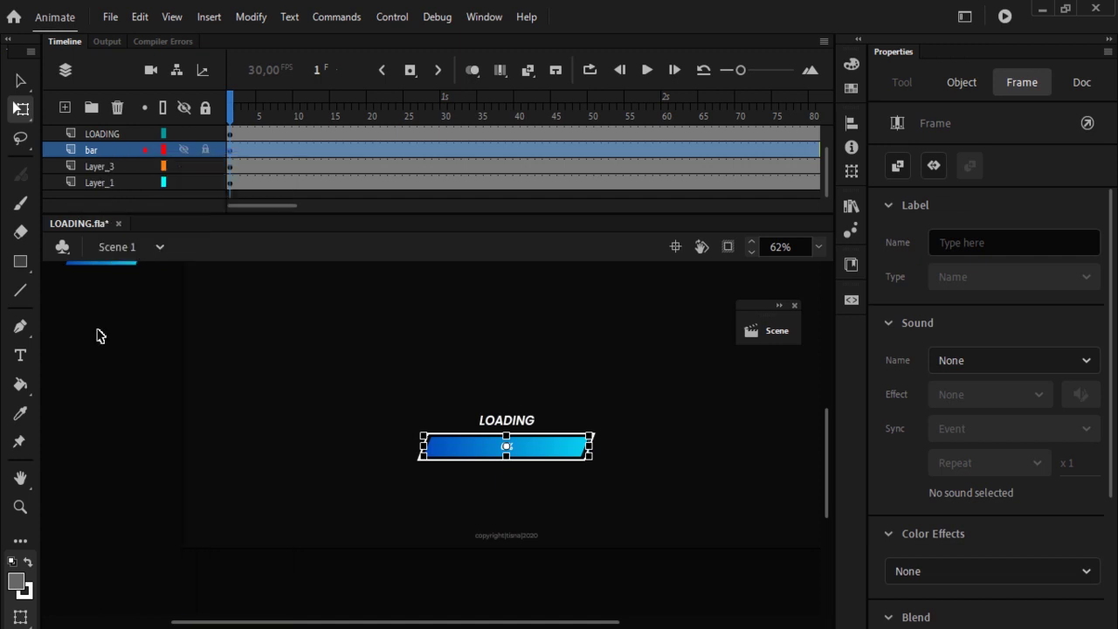
left_click(89, 154)
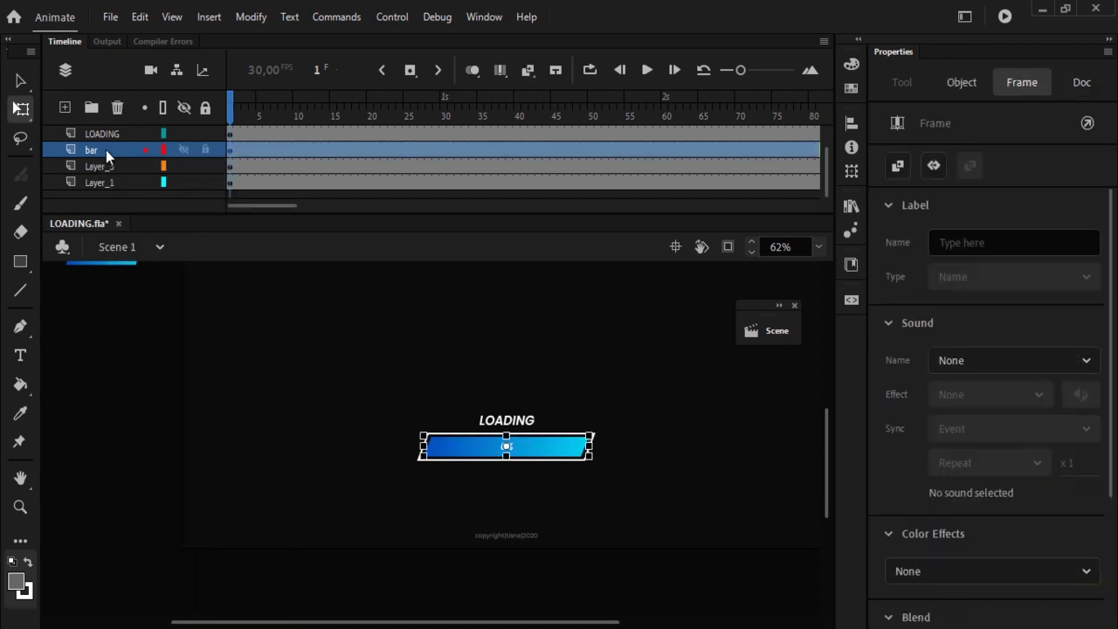
left_click(63, 108)
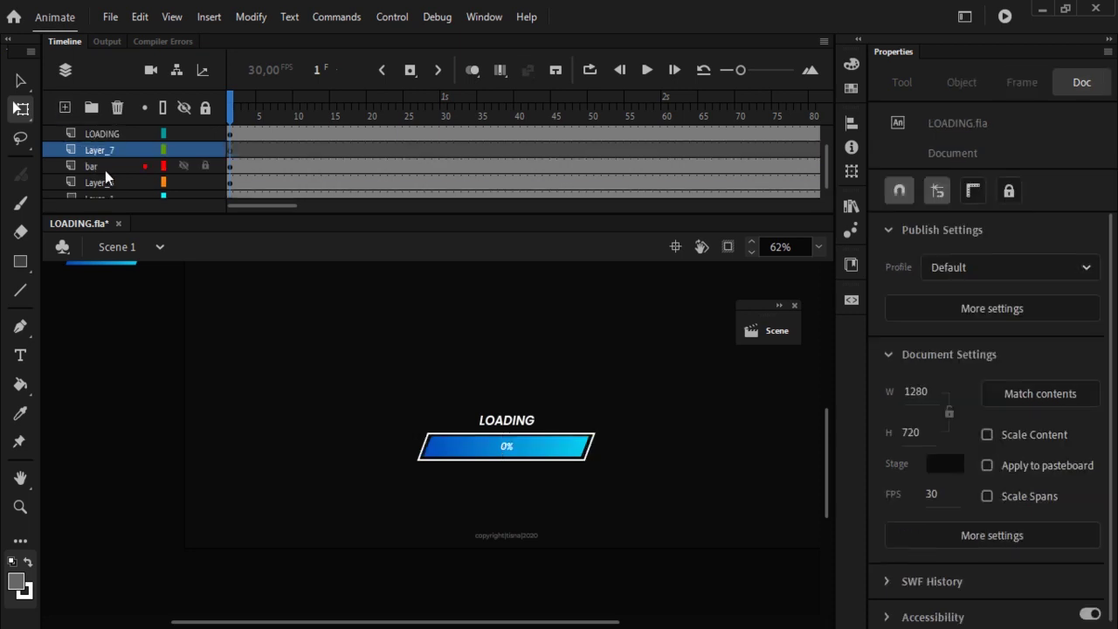
- Rename the new layer above bar as masbar
left_click(103, 151)
double_click(102, 150)
type("mas bar")
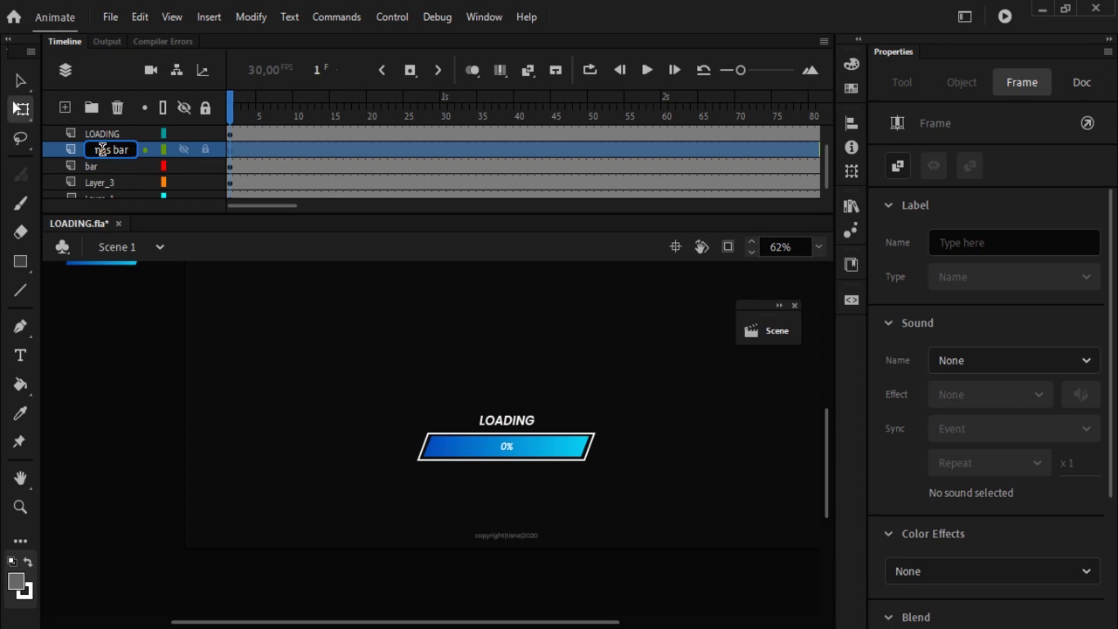
key("Return")
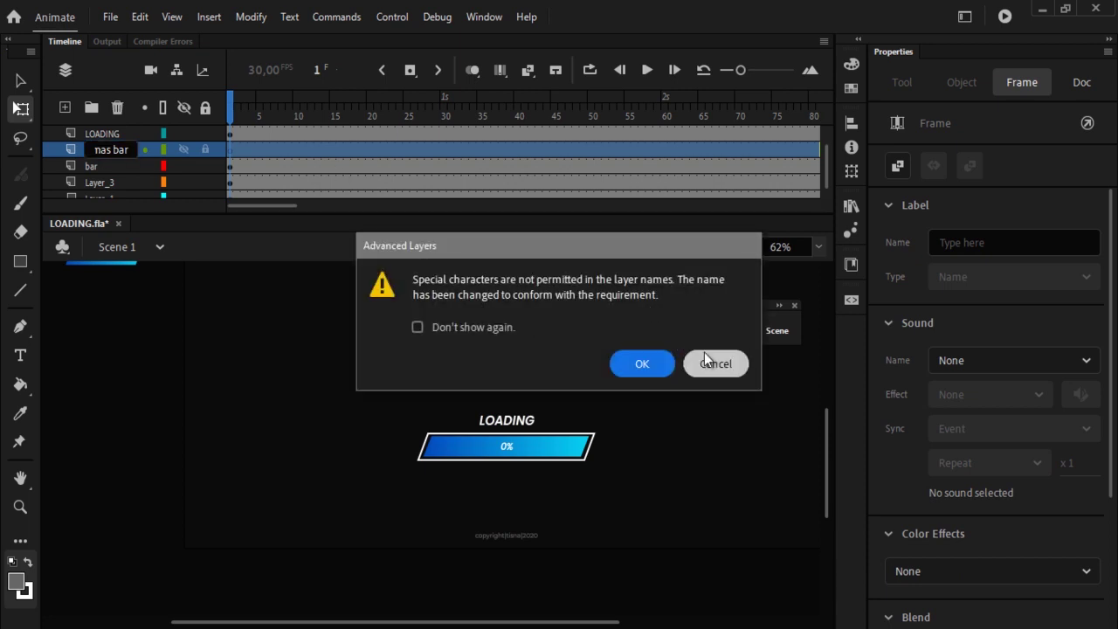
left_click(708, 358)
double_click(99, 150)
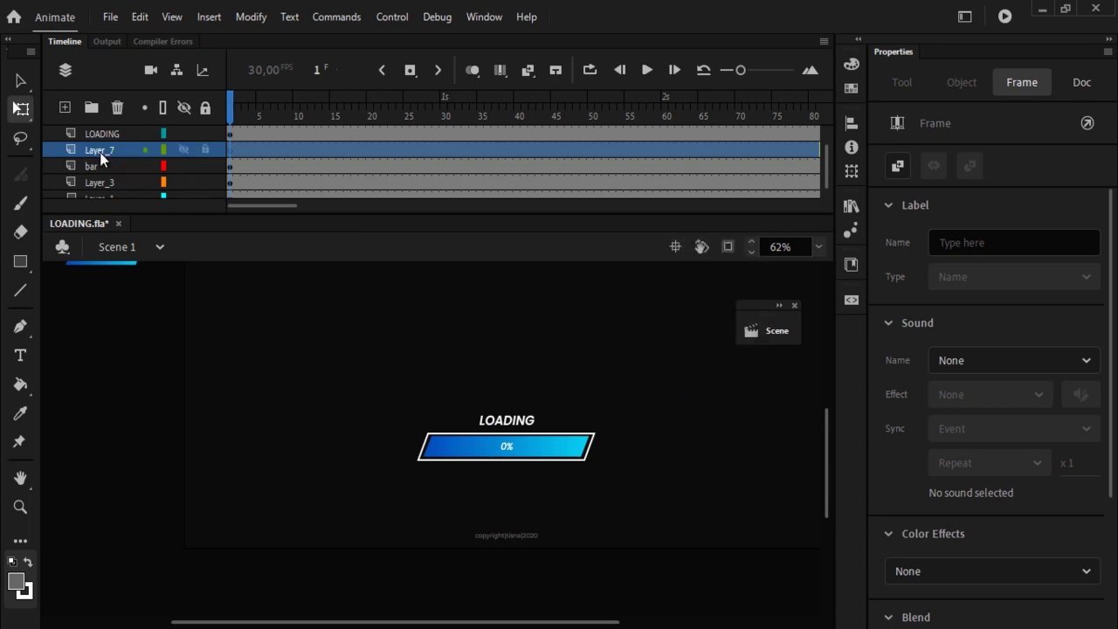
type("masbar")
- Paste the enlarged bar onto the masbar layer and place it against the loading bar's starting end, at about X -165, Y 486
key("ctrl+a")
left_click_drag(361, 445, 172, 446)
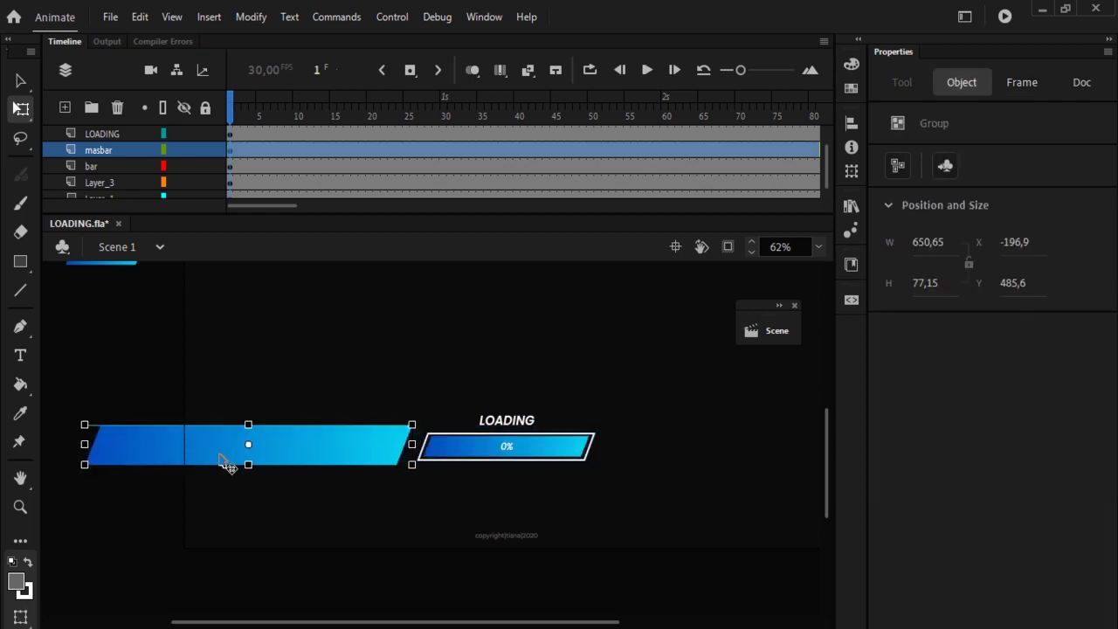
left_click_drag(344, 462, 350, 457)
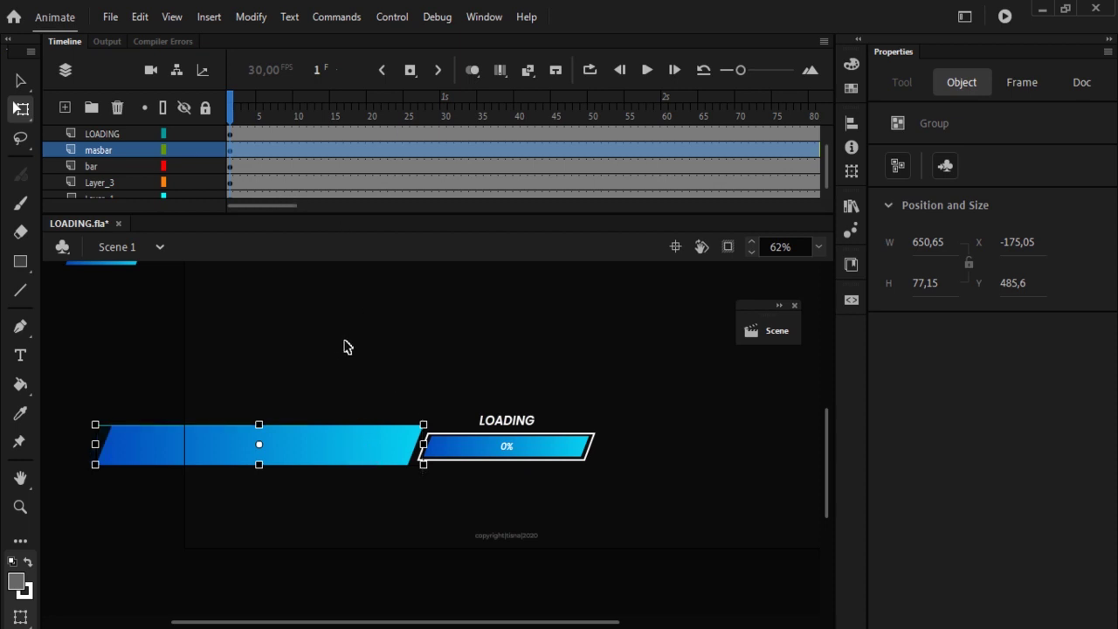
left_click_drag(358, 443, 368, 450)
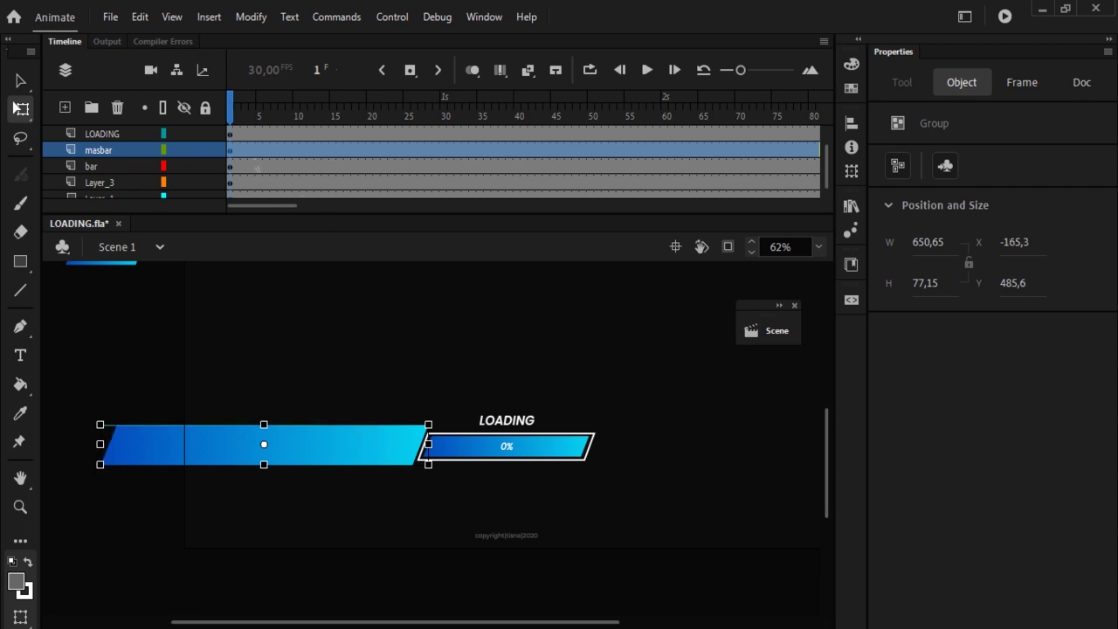
- Insert a keyframe at frame 100 on the masbar layer
left_click(232, 150)
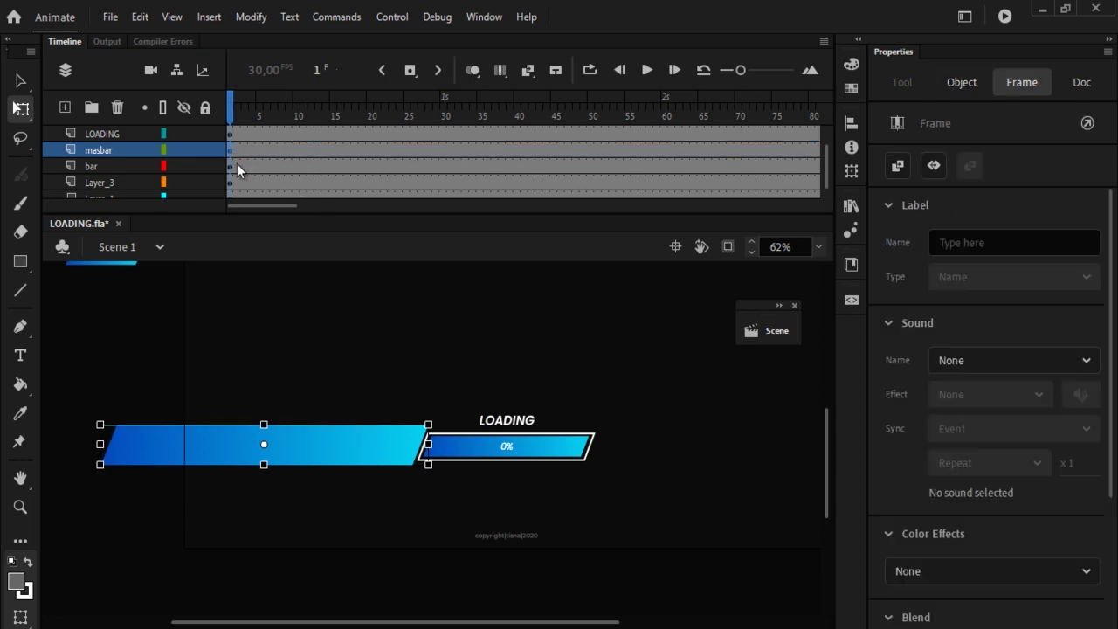
left_click_drag(287, 206, 341, 205)
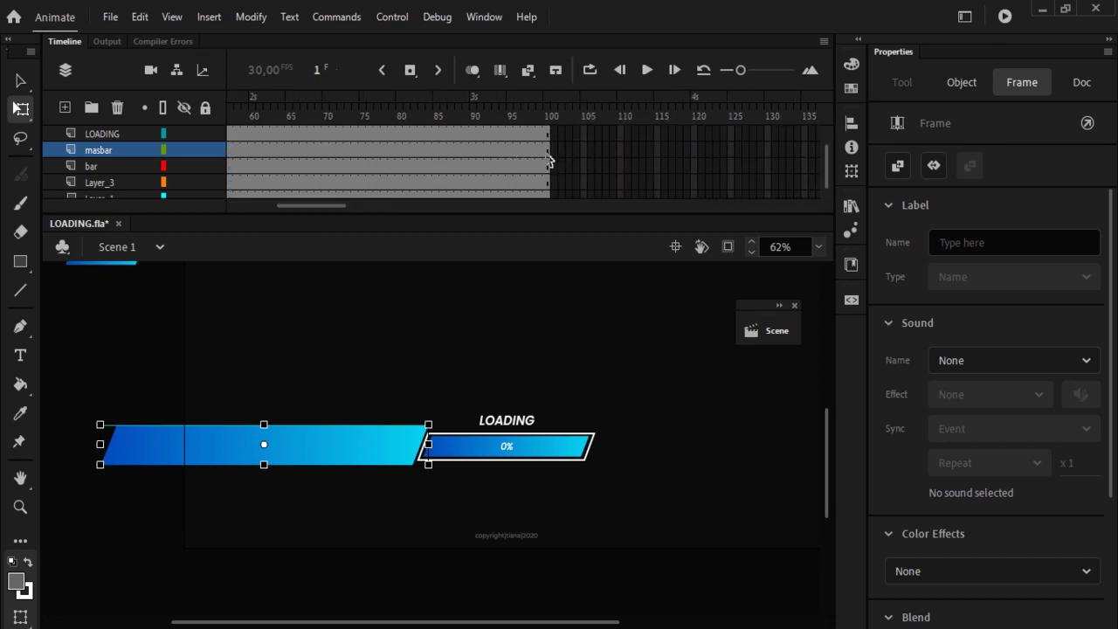
left_click(545, 154)
right_click(546, 153)
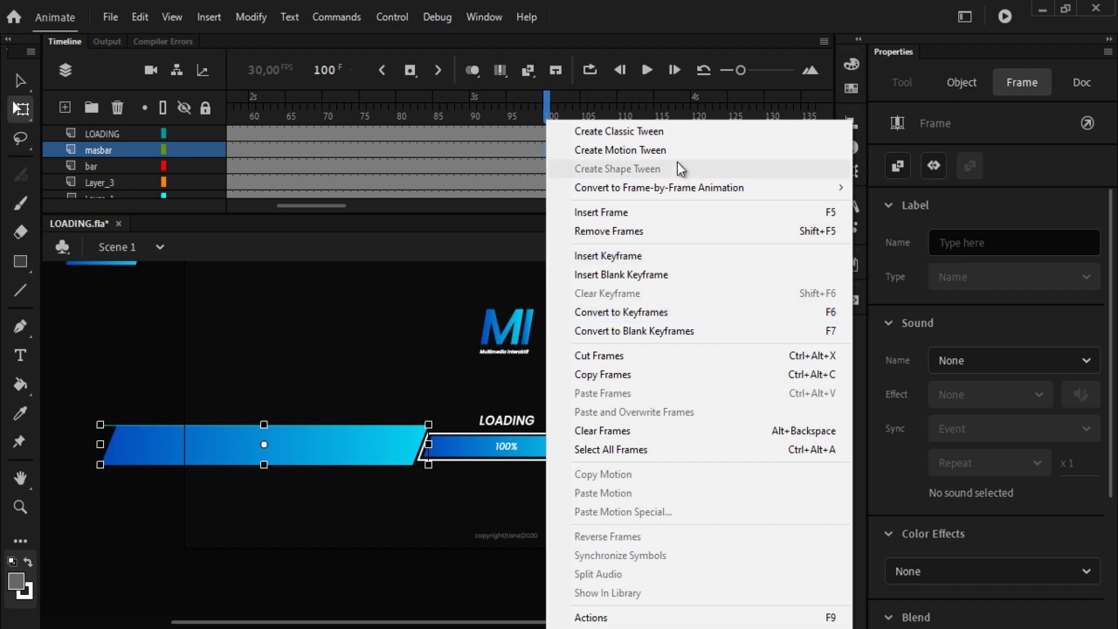
left_click(641, 255)
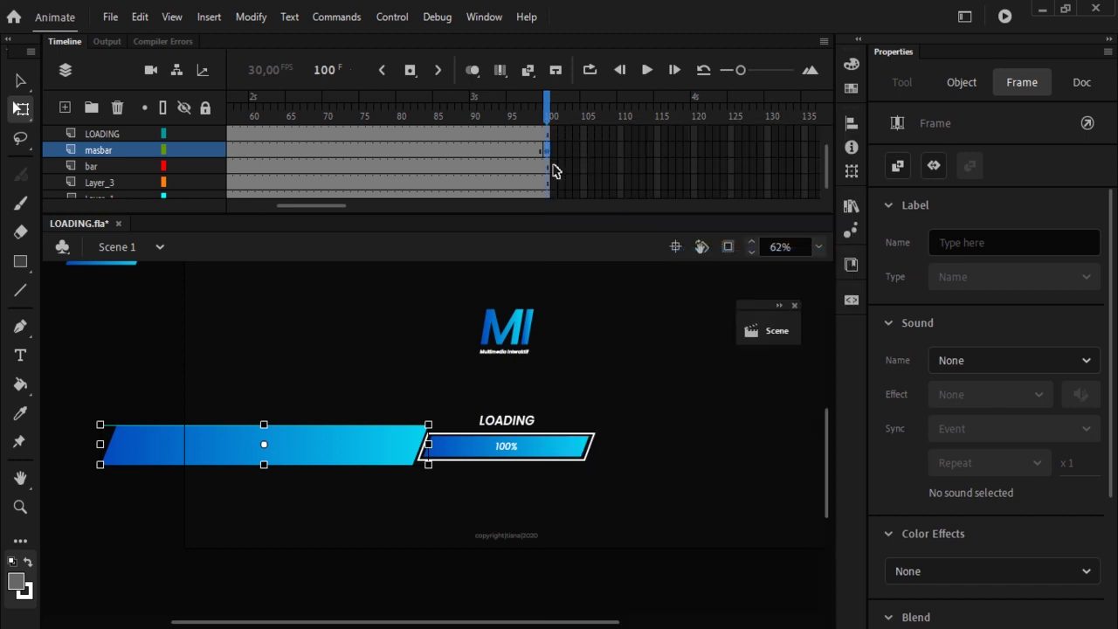
- Create a classic tween on the masbar layer between its first keyframe and frame 100, and scrub through its end
left_click(467, 153)
right_click(467, 153)
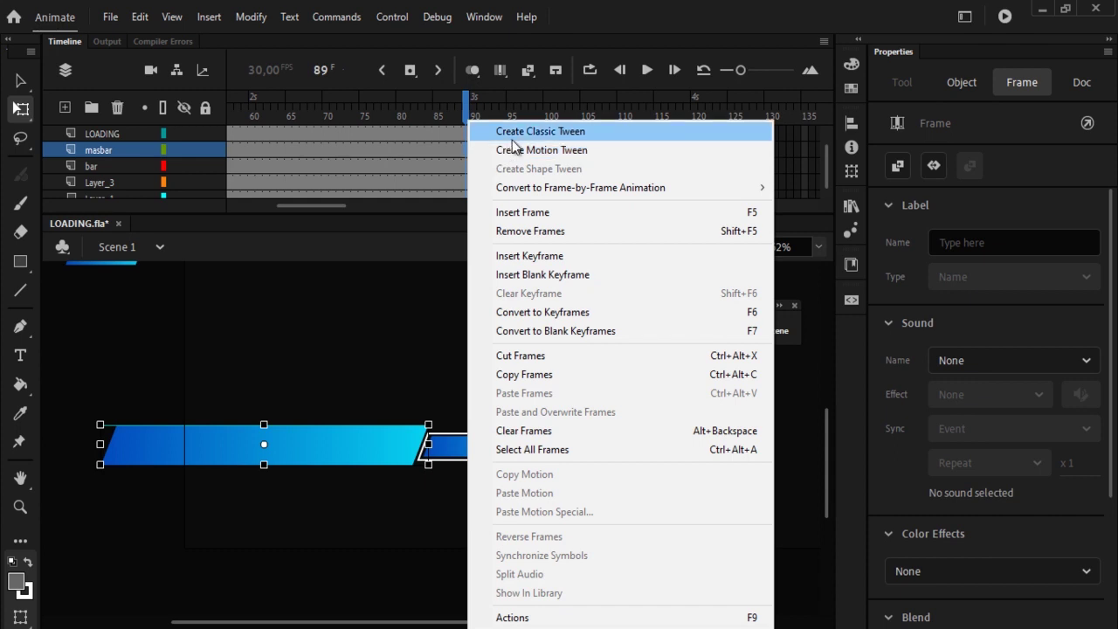
left_click(540, 131)
left_click_drag(479, 105, 532, 105)
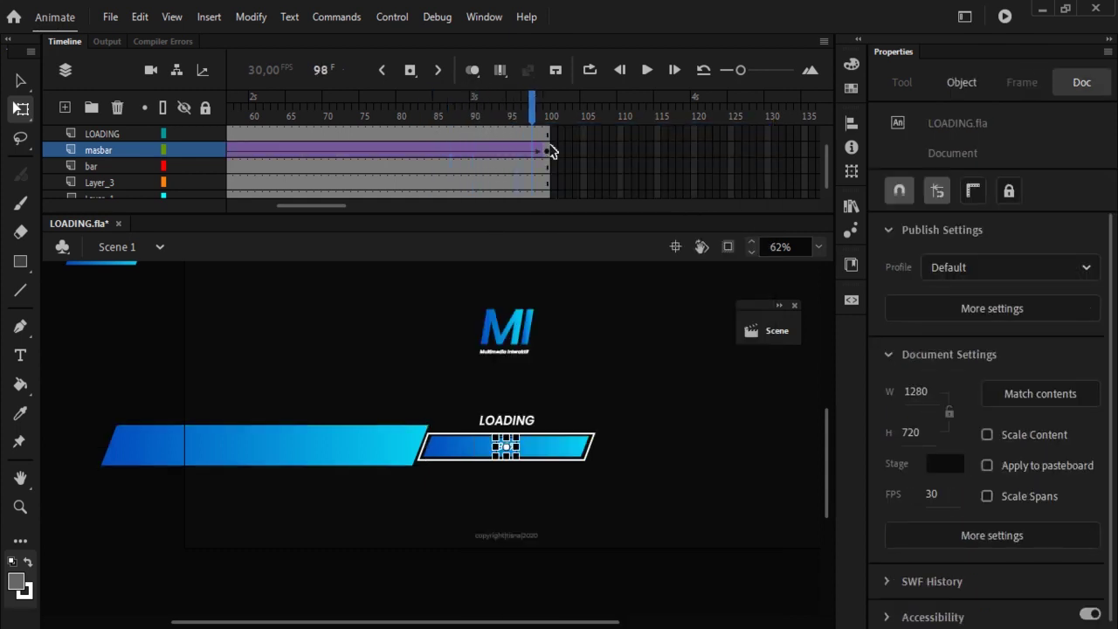
- At frame 100, shift the enlarged masbar shape horizontally until it completely covers the loading bar
left_click(546, 150)
key("shift+Right")
key("shift+Right")
key("shift+Right")
key("shift+Right")
key("shift+Right")
key("shift+Right")
key("shift+Right")
key("shift+Right")
key("shift+Right")
key("shift+Right")
key("shift+Right")
key("shift+Right")
key("shift+Right")
key("shift+Right")
key("shift+Right")
key("shift+Right")
key("shift+Right")
key("shift+Right")
key("shift+Right")
key("shift+Right")
key("shift+Right")
key("shift+Right")
key("shift+Right")
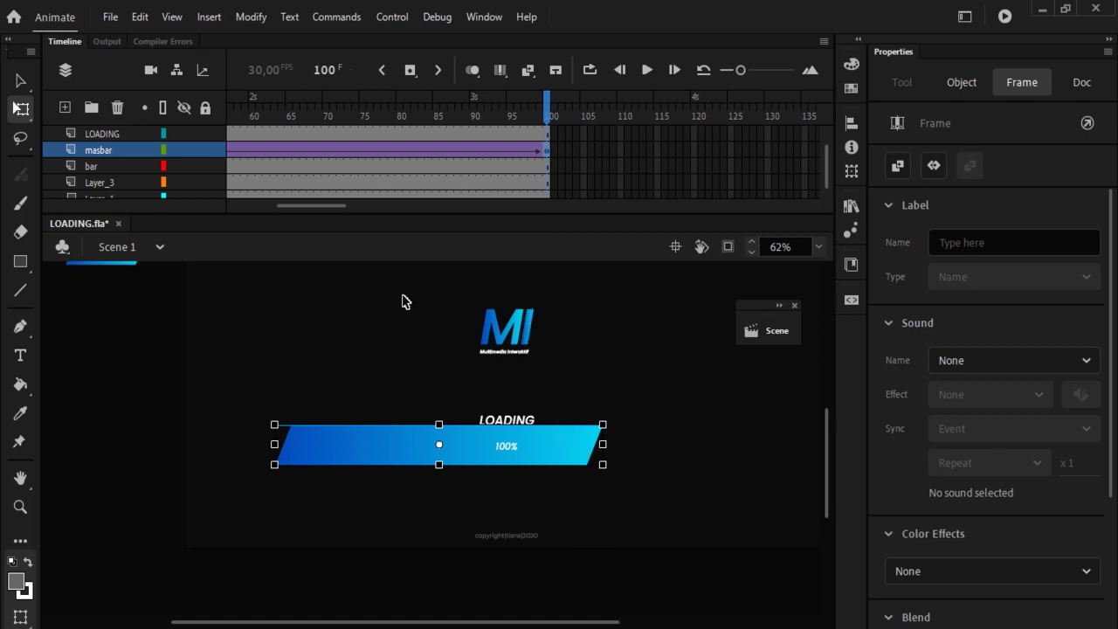
- Turn the masbar layer into a mask for the bar layer and scrub the timeline to preview the fill
right_click(105, 149)
left_click(212, 434)
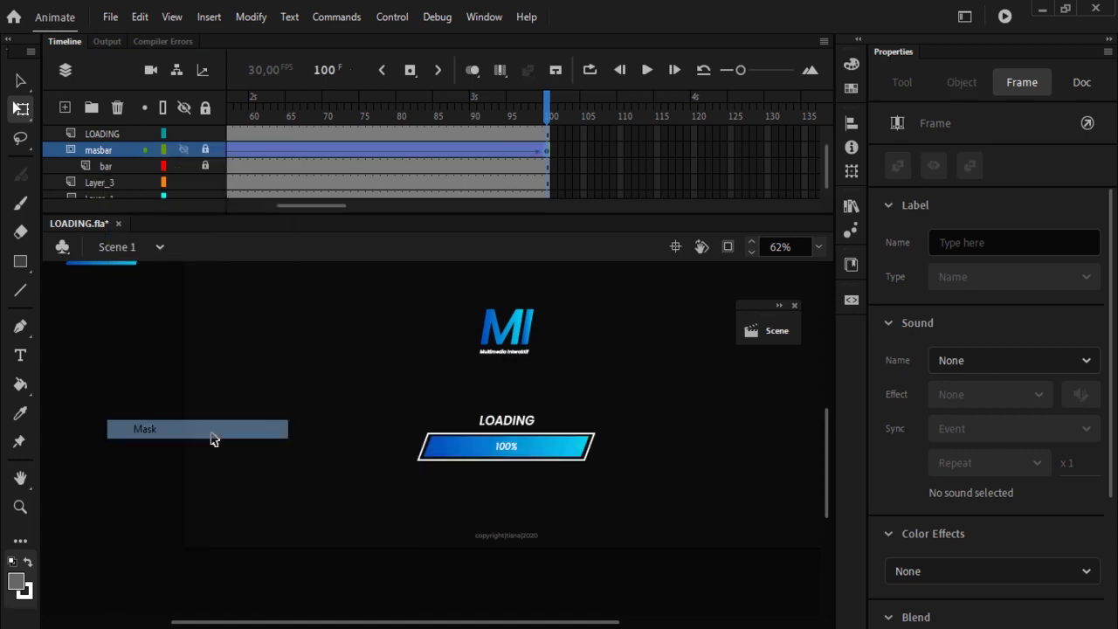
left_click_drag(544, 114, 659, 148)
- Set the masbar classic tween's easing to 93, giving it a Classic Ease-Out
left_click(586, 151)
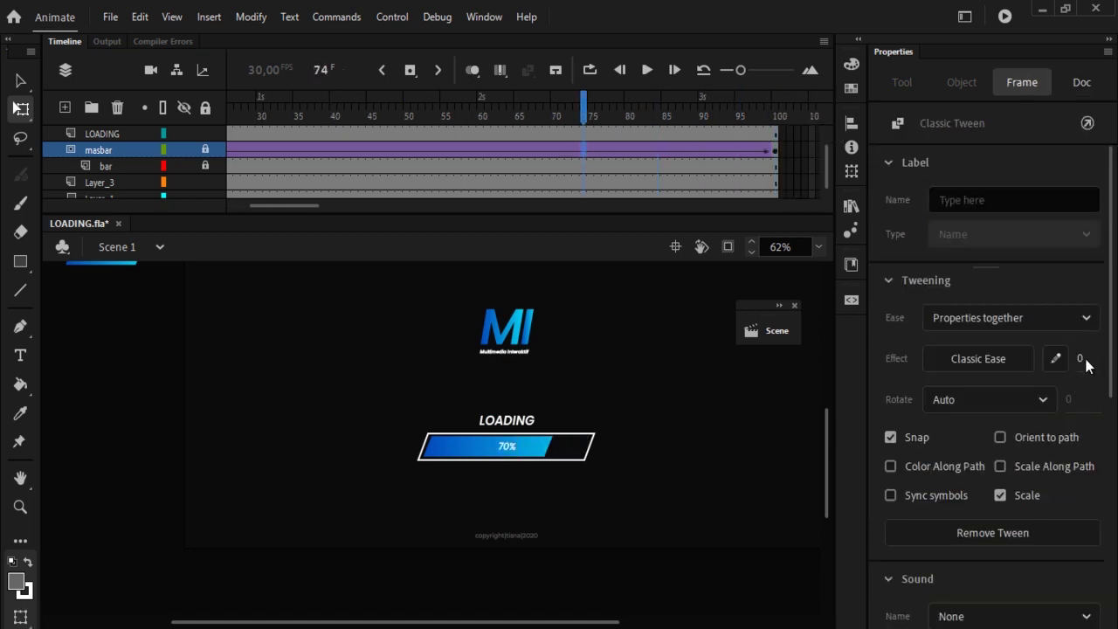
mouse_move(1082, 363)
left_mouse_down()
mouse_move(1116, 371)
mouse_move(1084, 365)
left_mouse_up()
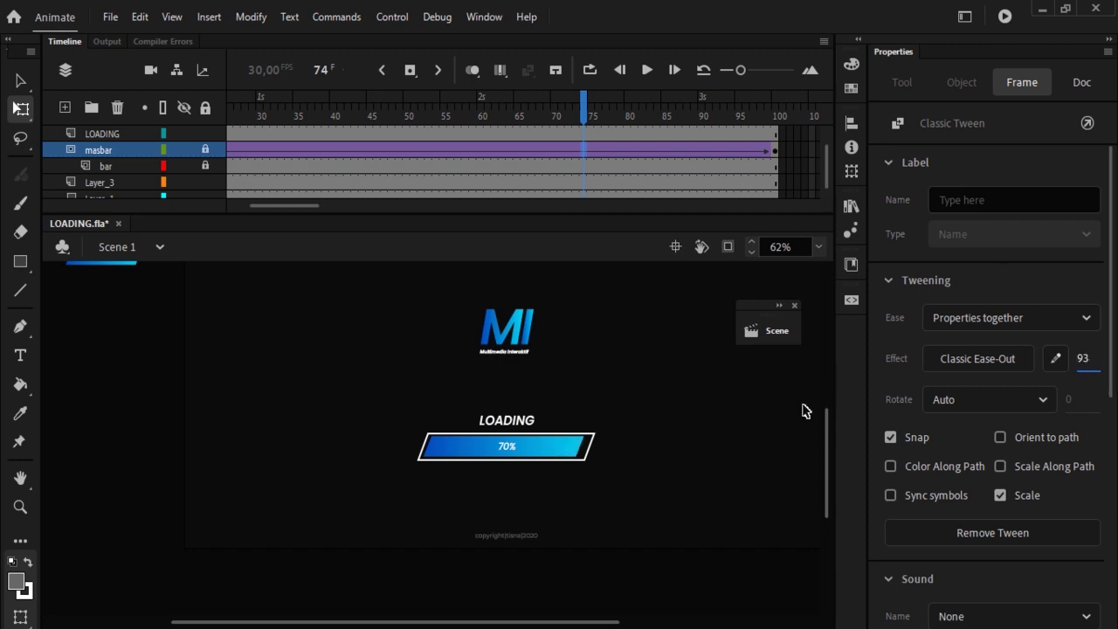
left_click(732, 470)
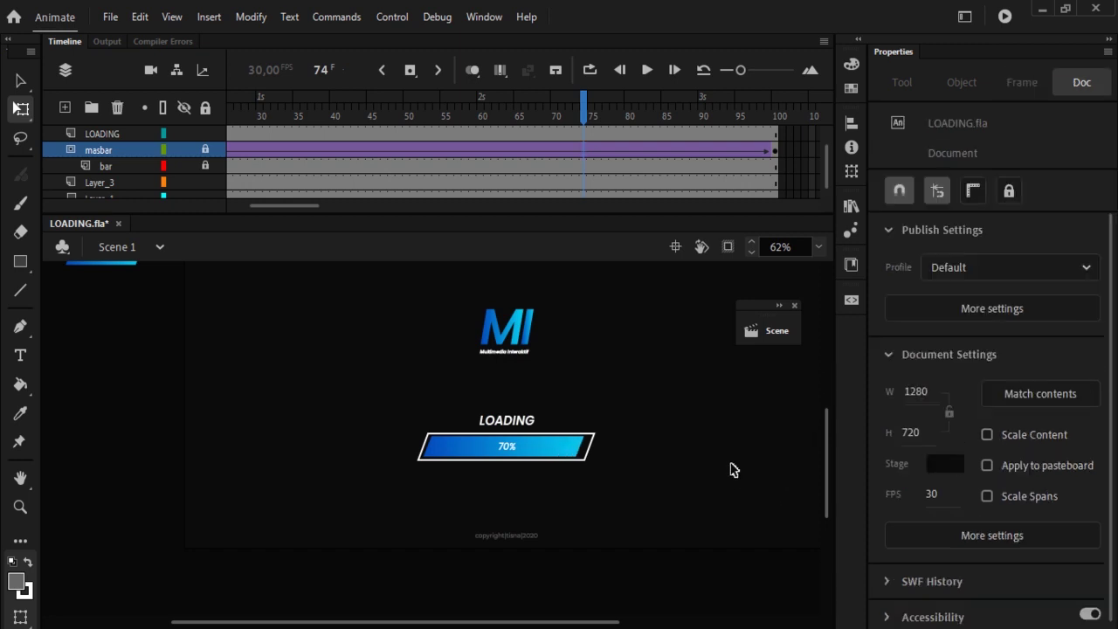
- Save the LOADING.fla document and test the movie
key("ctrl+s")
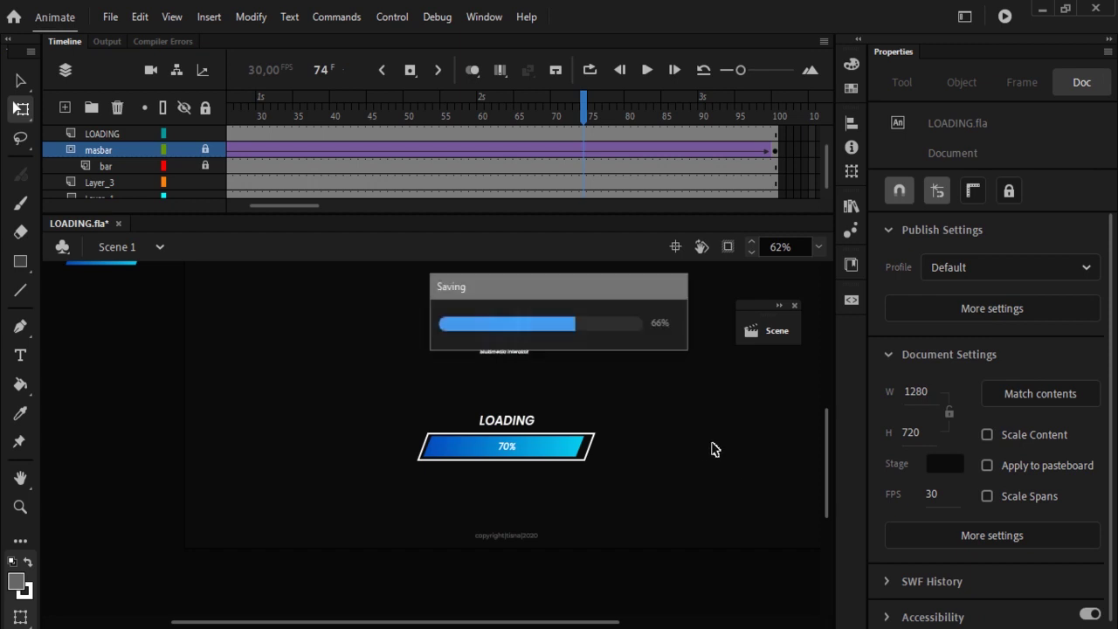
key("ctrl+Return")
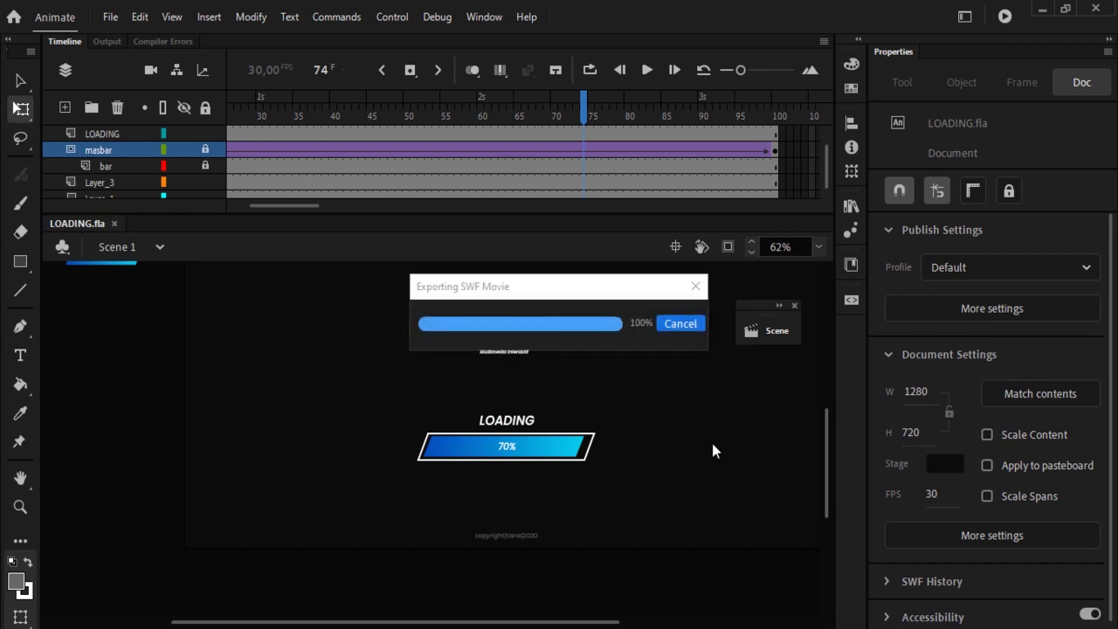